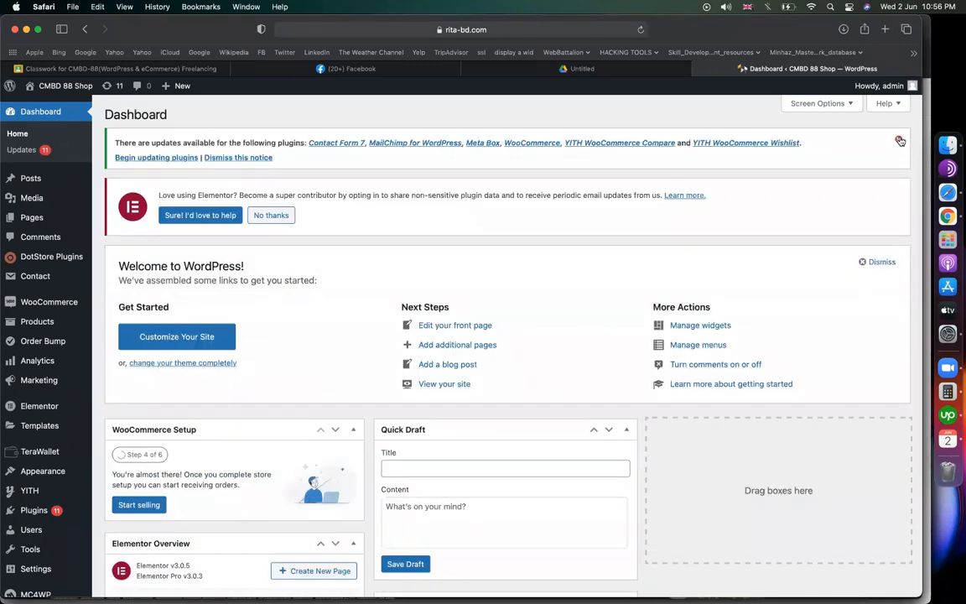
Step: Dismiss the plugin-updates notice and the Welcome panel, and decline the Elementor data-sharing opt-in
{"action": "left_click", "coordinate": [899, 141]}
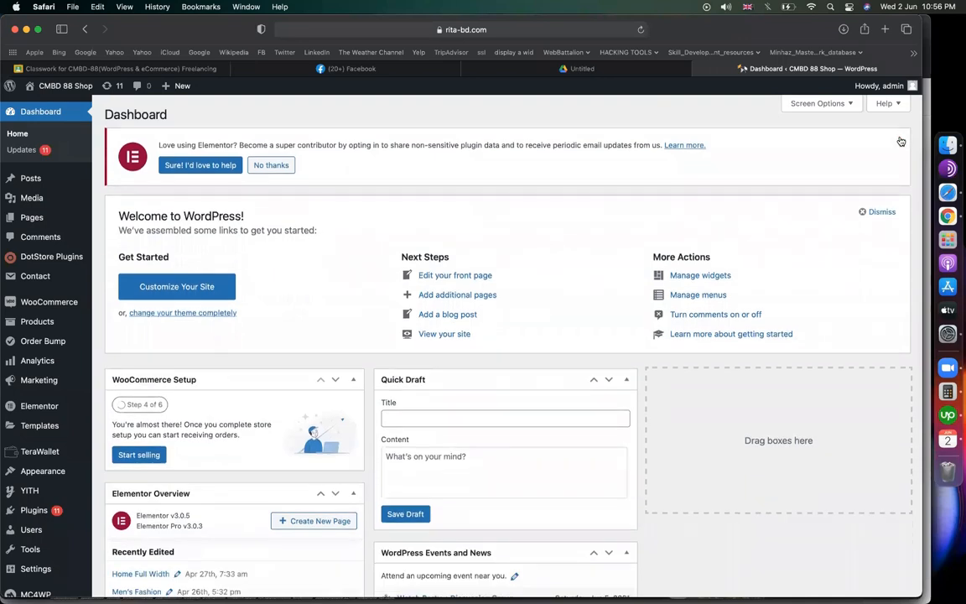
{"action": "left_click", "coordinate": [879, 213]}
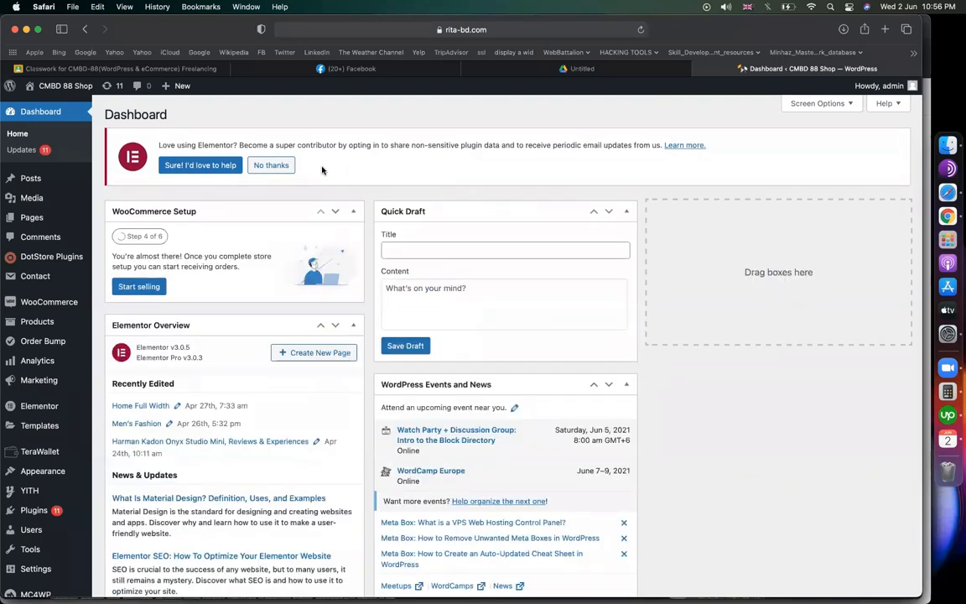
{"action": "left_click", "coordinate": [276, 167]}
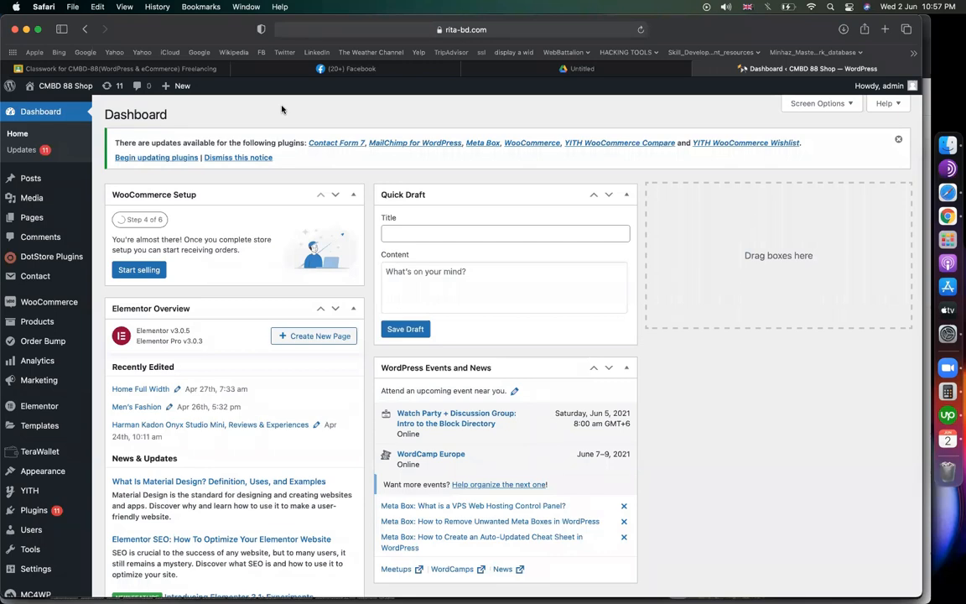
Step: Search Google for 'dokan pro' in the Untitled tab
{"action": "left_click", "coordinate": [583, 68]}
{"action": "left_click", "coordinate": [553, 30]}
{"action": "key", "text": "BackSpace"}
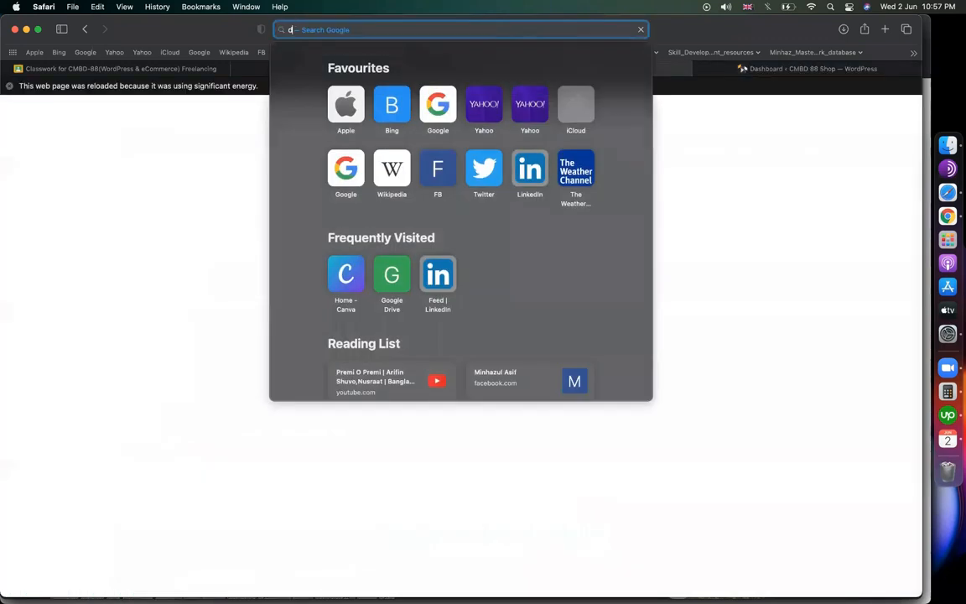
{"action": "type", "text": "dokan"}
{"action": "type", "text": " pro"}
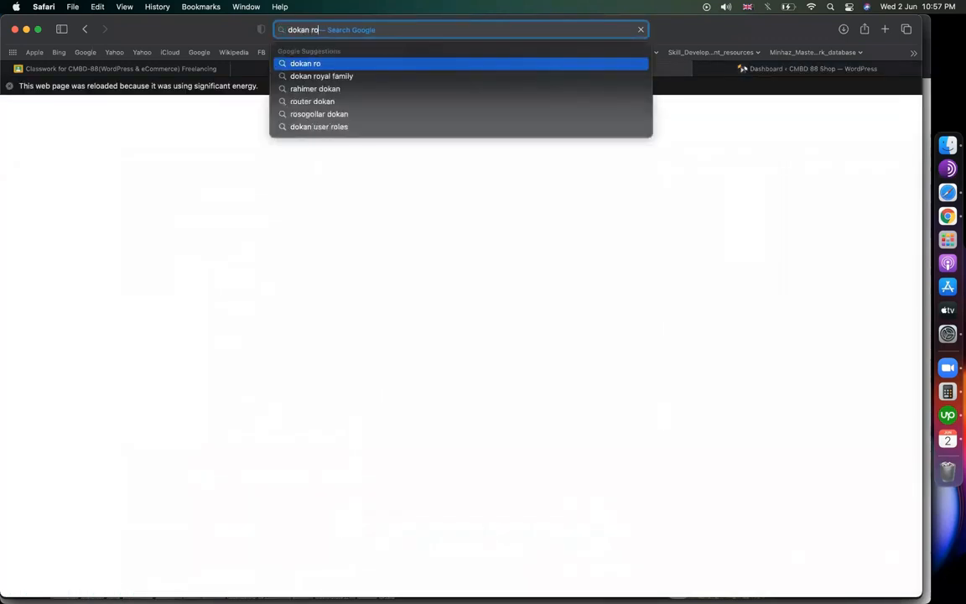
{"action": "key", "text": "Return"}
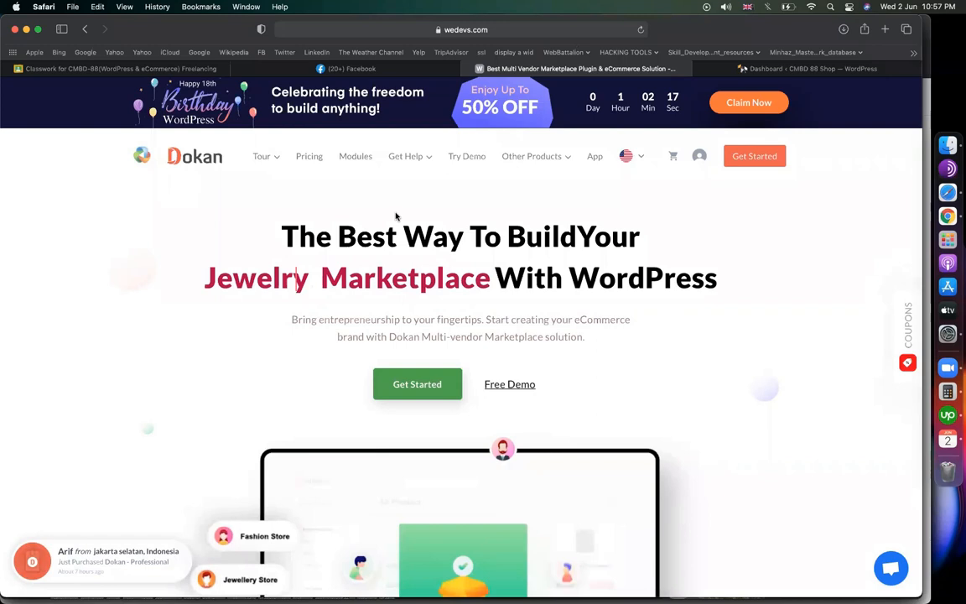
{"action": "scroll", "coordinate": [578, 292], "scroll_direction": "down", "scroll_amount": 15}
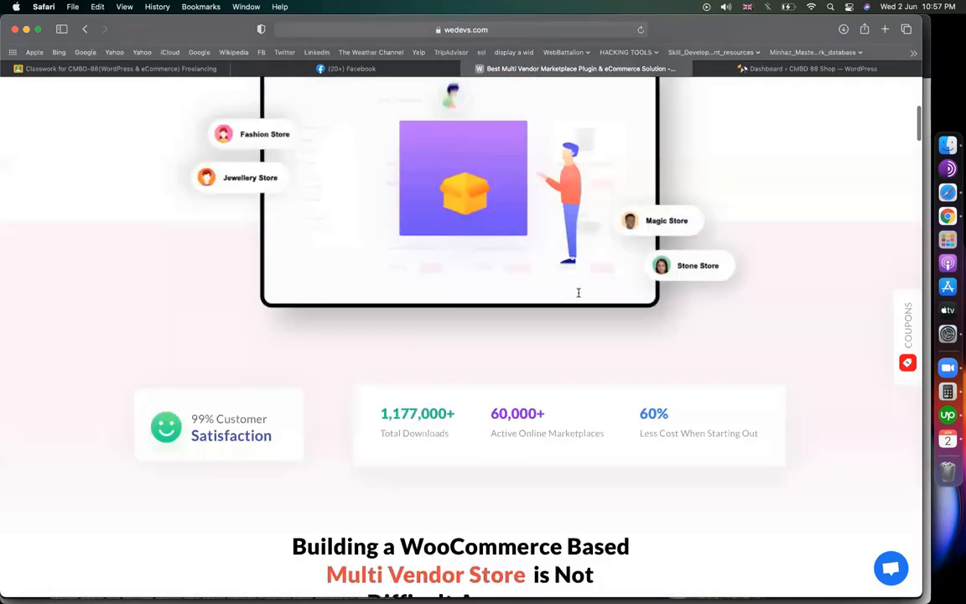
{"action": "scroll", "coordinate": [300, 249], "scroll_direction": "up", "scroll_amount": 15}
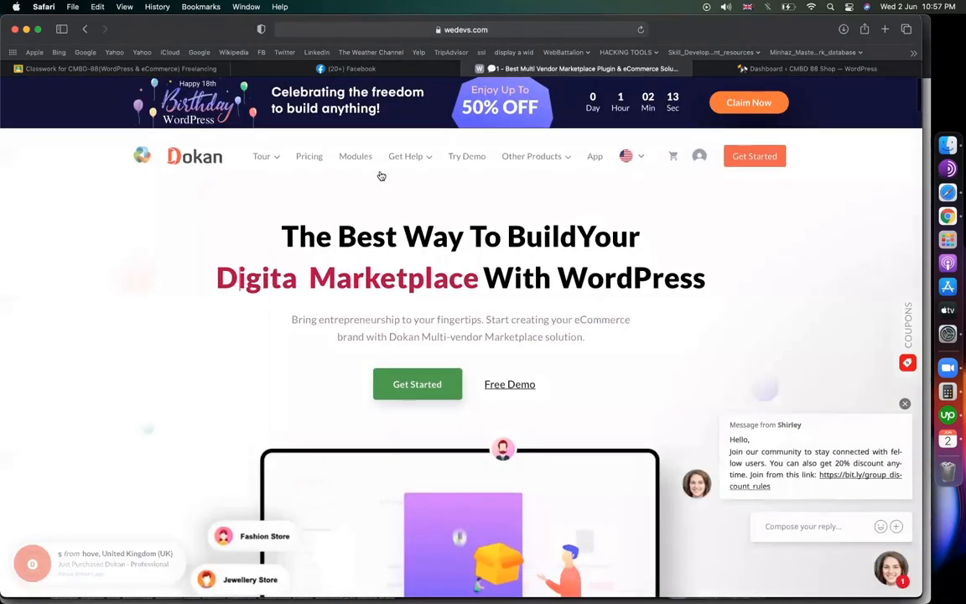
Step: Search Google for 'dokan pro documentation'
{"action": "left_click", "coordinate": [451, 32]}
{"action": "type", "text": "doka"}
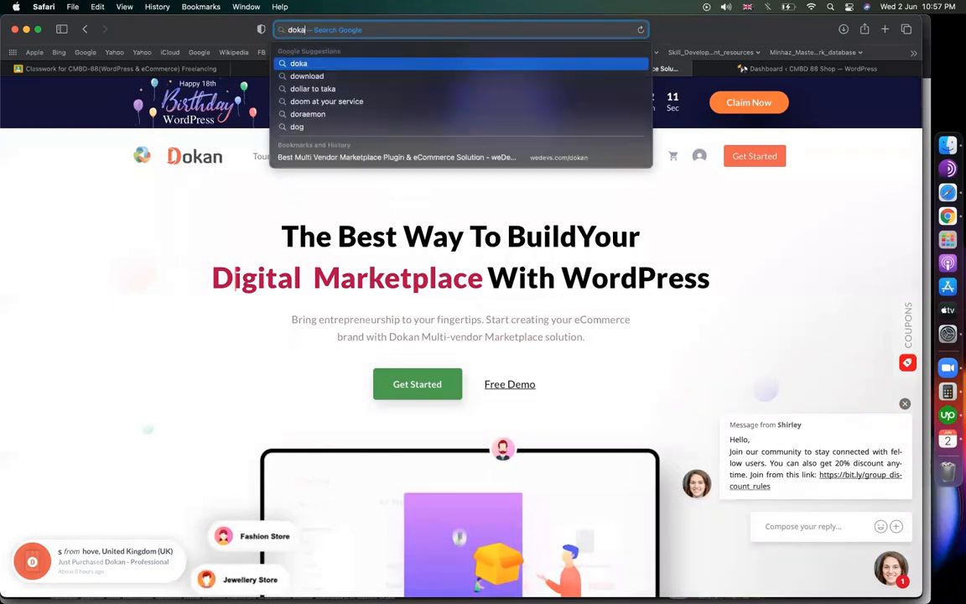
{"action": "type", "text": "n pro docu"}
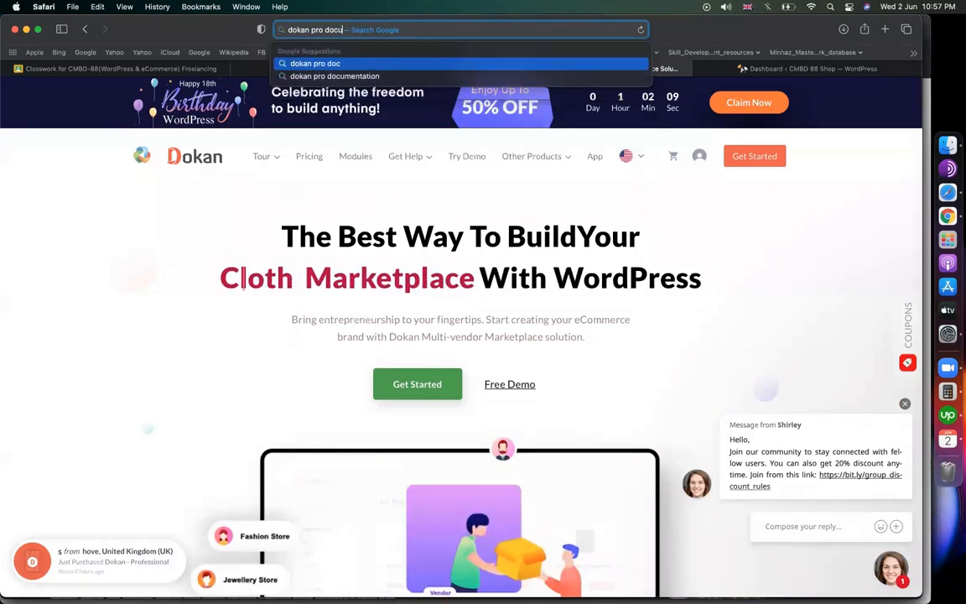
{"action": "key", "text": "Down"}
{"action": "key", "text": "Return"}
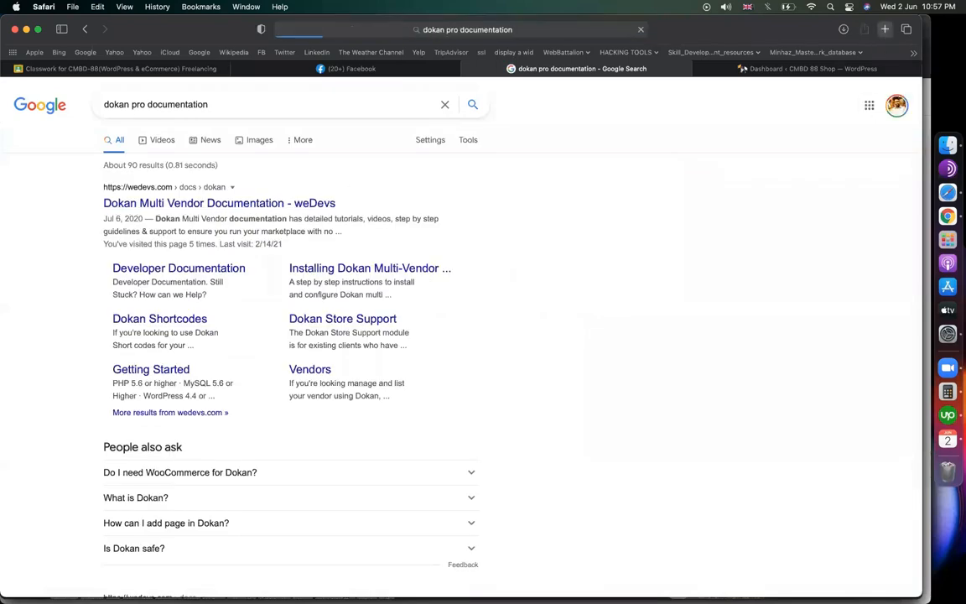
Step: In a new tab, open the developerszone.net Dokan Pro 3.0.4 result, then return to the Dashboard tab
{"action": "left_click", "coordinate": [884, 28]}
{"action": "type", "text": "developerszone.net d"}
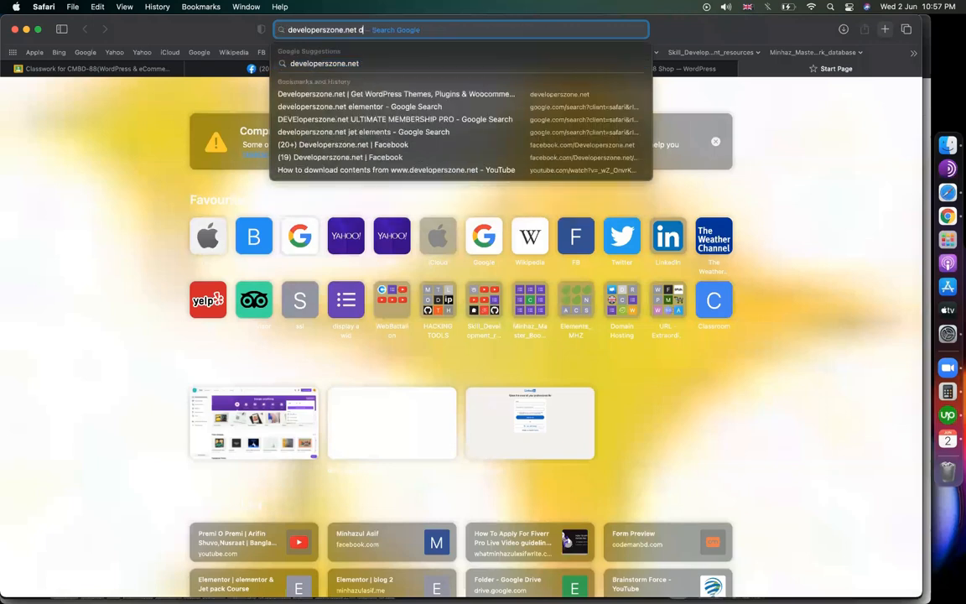
{"action": "type", "text": "okan pro"}
{"action": "key", "text": "Return"}
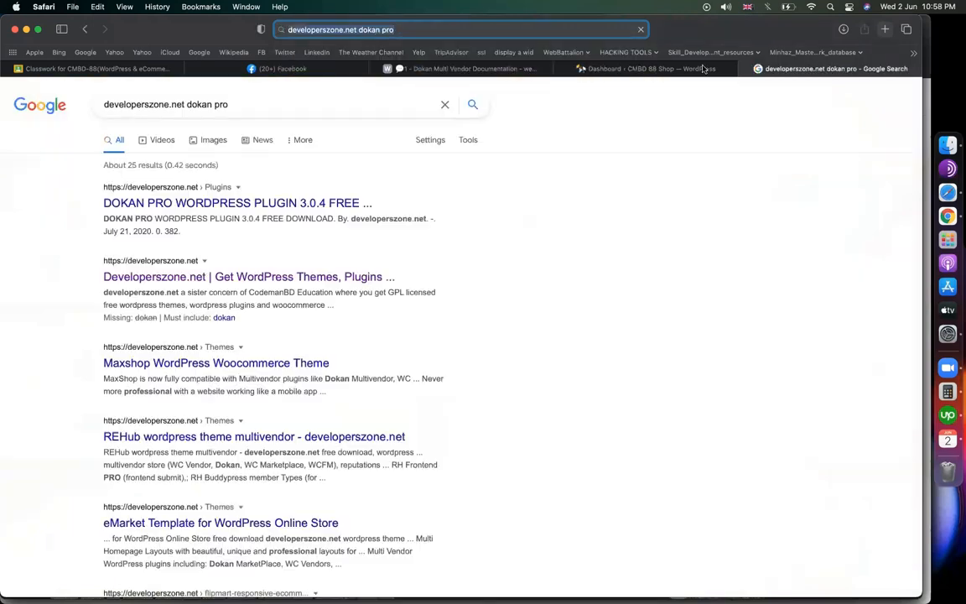
{"action": "left_click", "coordinate": [207, 202]}
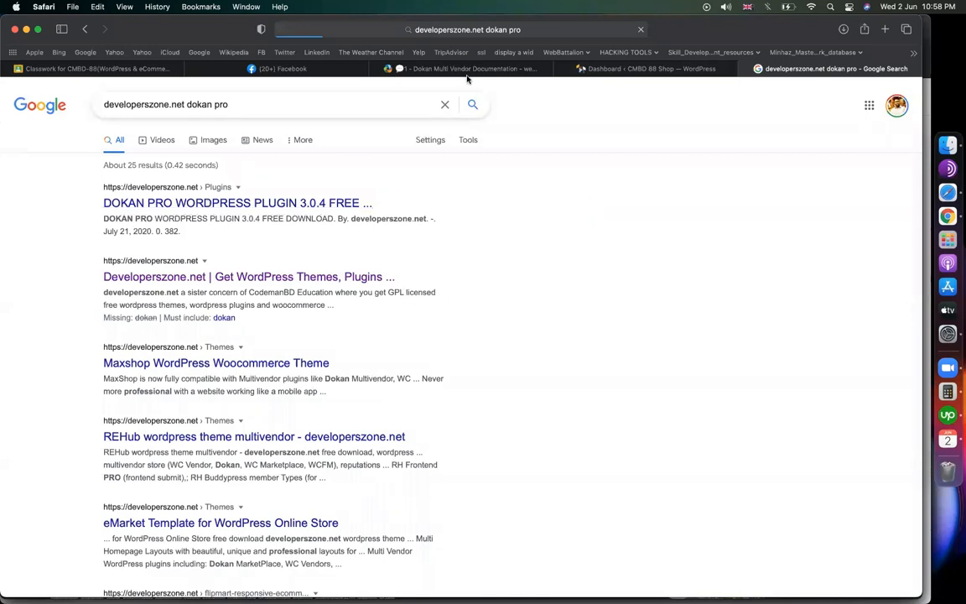
{"action": "left_click", "coordinate": [610, 72]}
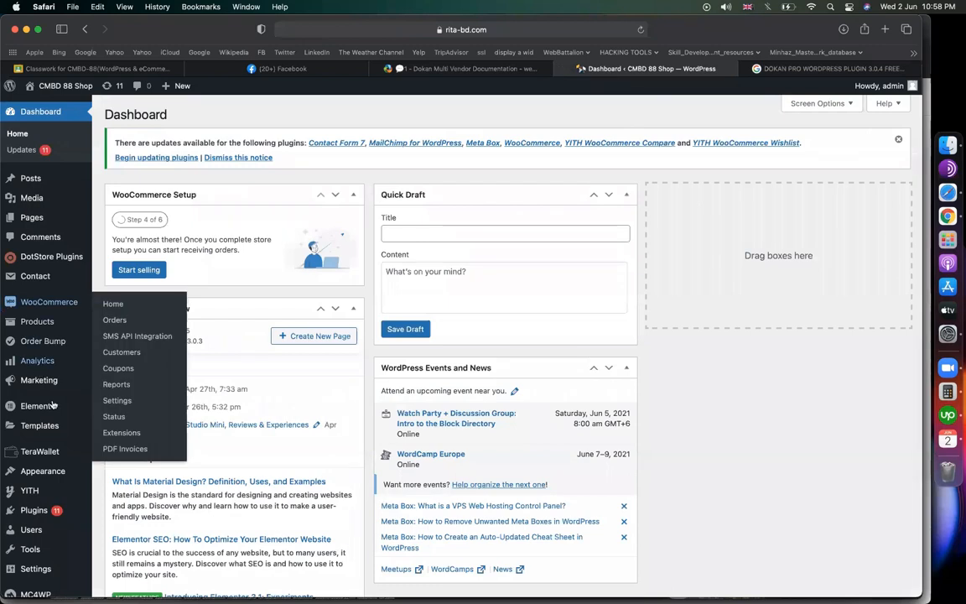
Step: Go to Plugins > Add New, glancing over the Dokan Pro download article on the way
{"action": "scroll", "coordinate": [63, 442], "scroll_direction": "down", "scroll_amount": 5}
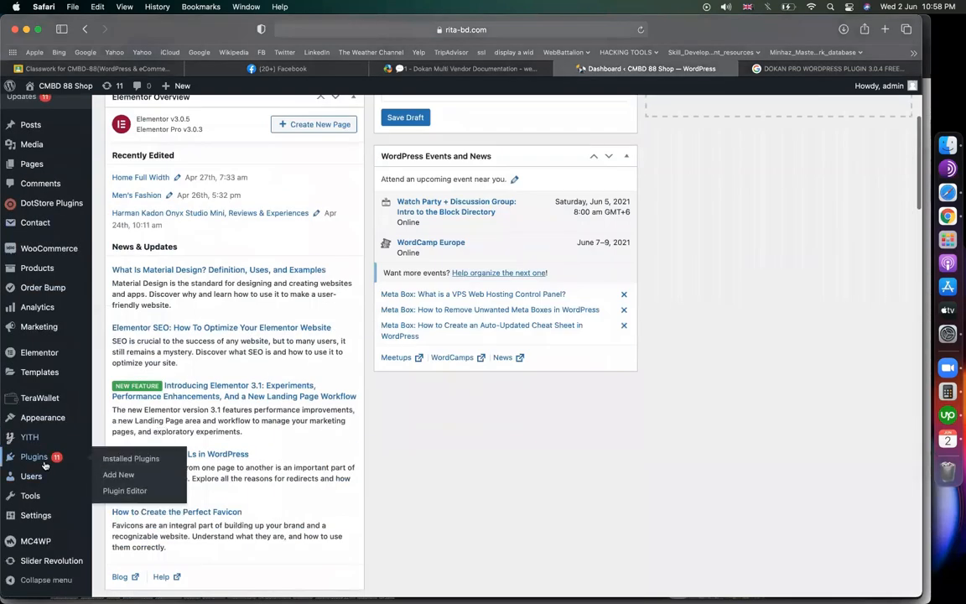
{"action": "left_click", "coordinate": [117, 474]}
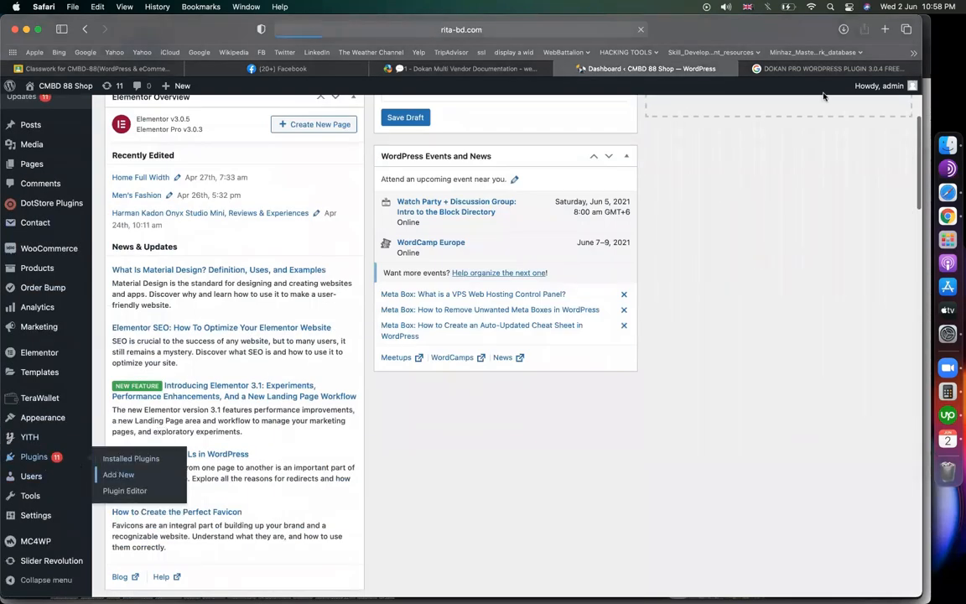
{"action": "left_click", "coordinate": [804, 70]}
{"action": "scroll", "coordinate": [681, 388], "scroll_direction": "down", "scroll_amount": 15}
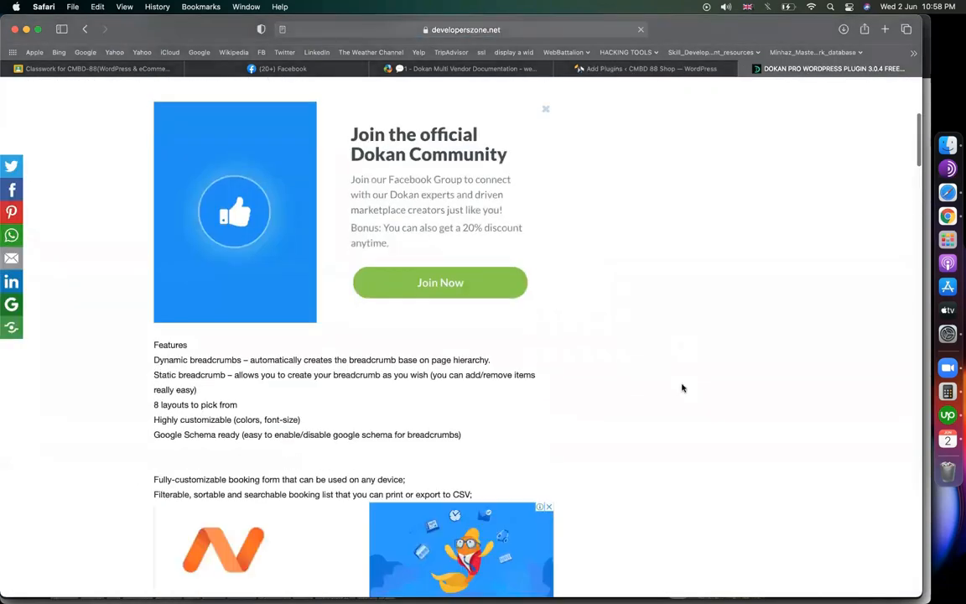
{"action": "scroll", "coordinate": [681, 388], "scroll_direction": "down", "scroll_amount": 10}
{"action": "scroll", "coordinate": [681, 388], "scroll_direction": "up", "scroll_amount": 8}
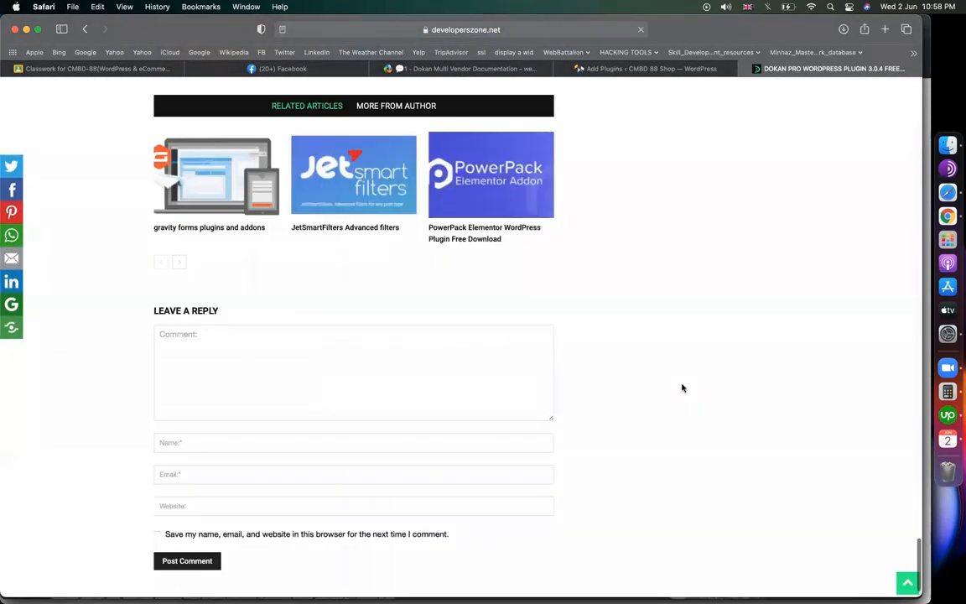
{"action": "scroll", "coordinate": [682, 389], "scroll_direction": "up", "scroll_amount": 20}
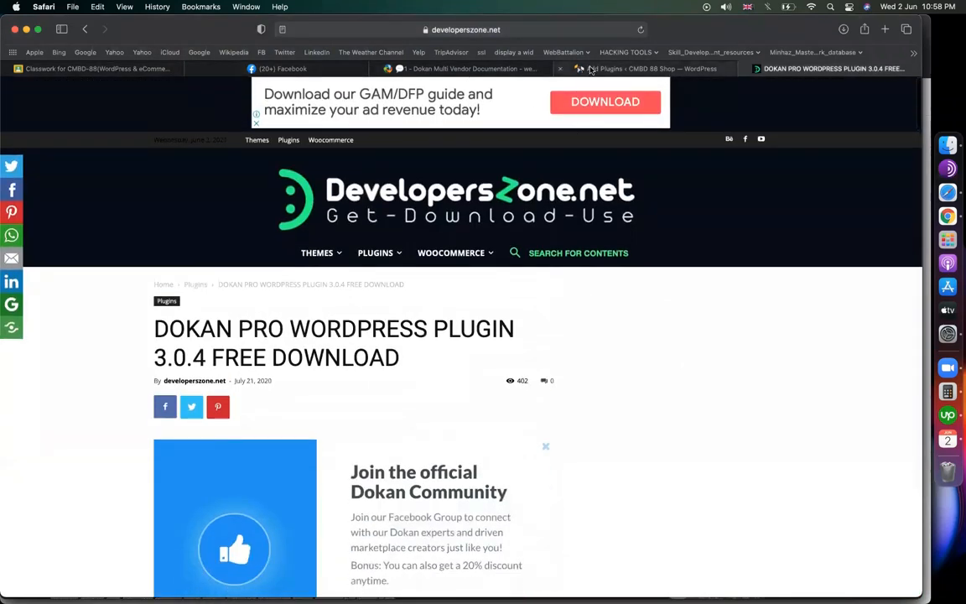
{"action": "left_click", "coordinate": [587, 68]}
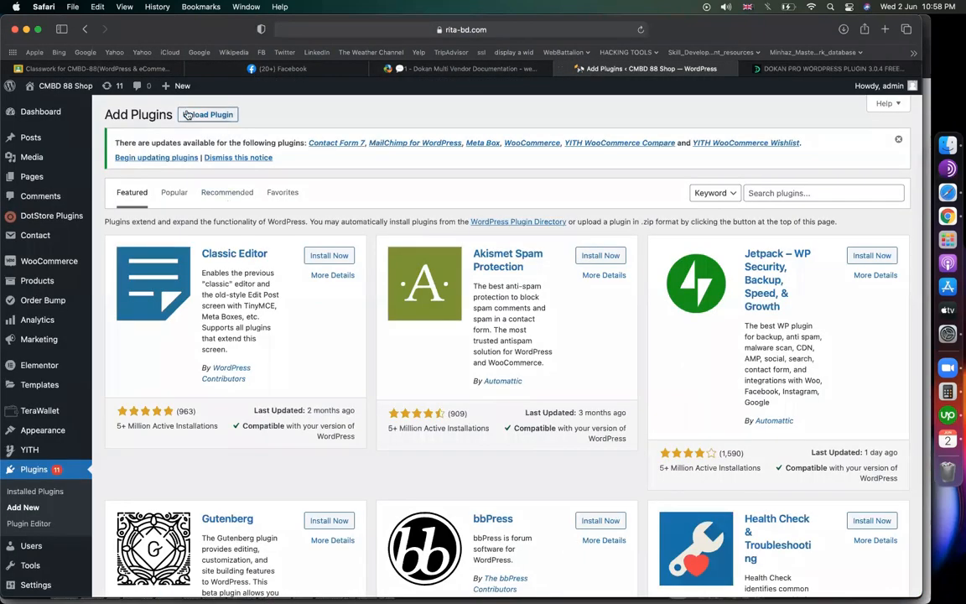
Step: Show the Upload Plugin form and choose eduma-4.2.9.2.zip from Downloads
{"action": "left_click", "coordinate": [191, 115]}
{"action": "left_click", "coordinate": [416, 273]}
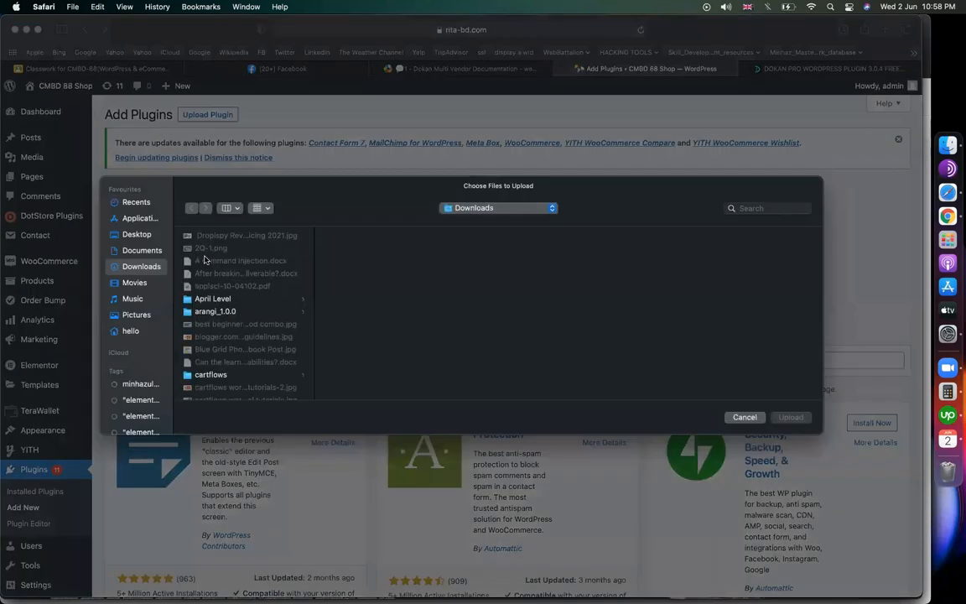
{"action": "key", "text": "Down"}
{"action": "key", "text": "Down"}
{"action": "key", "text": "Down"}
{"action": "key", "text": "Down"}
{"action": "key", "text": "Down"}
{"action": "key", "text": "Down"}
{"action": "key", "text": "Down"}
{"action": "key", "text": "Down"}
{"action": "key", "text": "Down"}
{"action": "key", "text": "Down"}
{"action": "key", "text": "Down"}
{"action": "key", "text": "Down"}
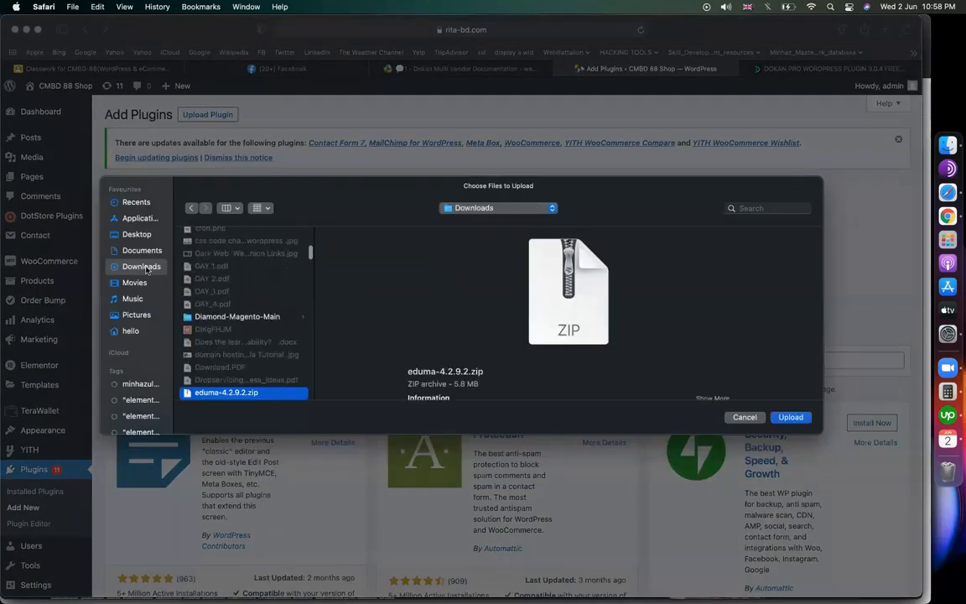
{"action": "key", "text": "Down"}
{"action": "key", "text": "Down"}
{"action": "key", "text": "Down"}
{"action": "key", "text": "Down"}
{"action": "key", "text": "Down"}
{"action": "key", "text": "Down"}
{"action": "key", "text": "Down"}
{"action": "key", "text": "Down"}
{"action": "key", "text": "Down"}
{"action": "key", "text": "Down"}
{"action": "key", "text": "Down"}
{"action": "key", "text": "Down"}
{"action": "key", "text": "Down"}
{"action": "key", "text": "Down"}
{"action": "key", "text": "Down"}
{"action": "key", "text": "Down"}
{"action": "key", "text": "Down"}
{"action": "key", "text": "Down"}
{"action": "key", "text": "Down"}
{"action": "key", "text": "Down"}
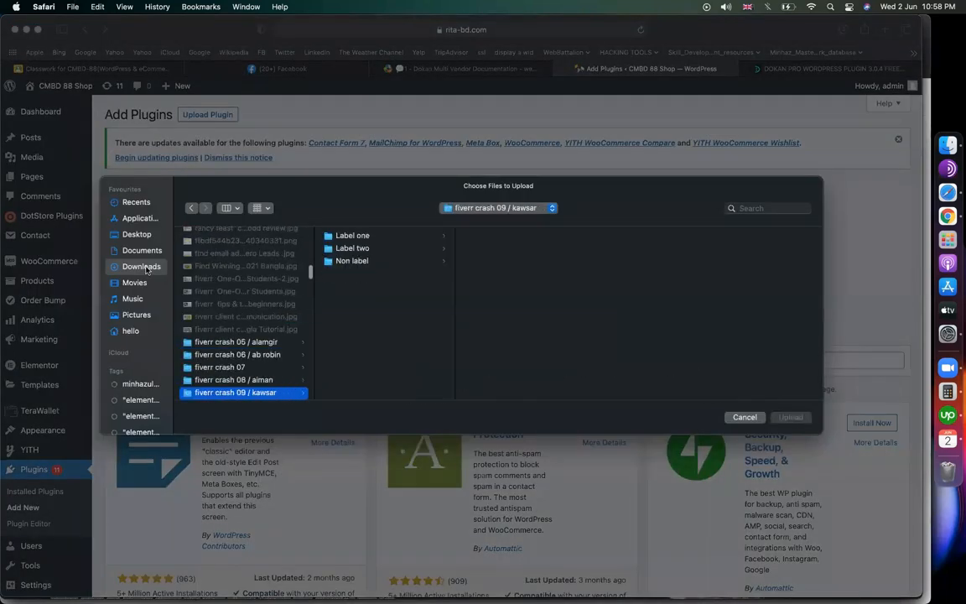
{"action": "key", "text": "Down"}
{"action": "key", "text": "Down"}
{"action": "key", "text": "Down"}
{"action": "key", "text": "Down"}
{"action": "key", "text": "Down"}
{"action": "key", "text": "Down"}
{"action": "key", "text": "Down"}
{"action": "key", "text": "Down"}
{"action": "key", "text": "Down"}
{"action": "key", "text": "Down"}
{"action": "key", "text": "Down"}
{"action": "key", "text": "Down"}
{"action": "key", "text": "Down"}
{"action": "key", "text": "Down"}
{"action": "key", "text": "Down"}
{"action": "key", "text": "Down"}
{"action": "key", "text": "Down"}
{"action": "key", "text": "Down"}
{"action": "key", "text": "Down"}
{"action": "key", "text": "Down"}
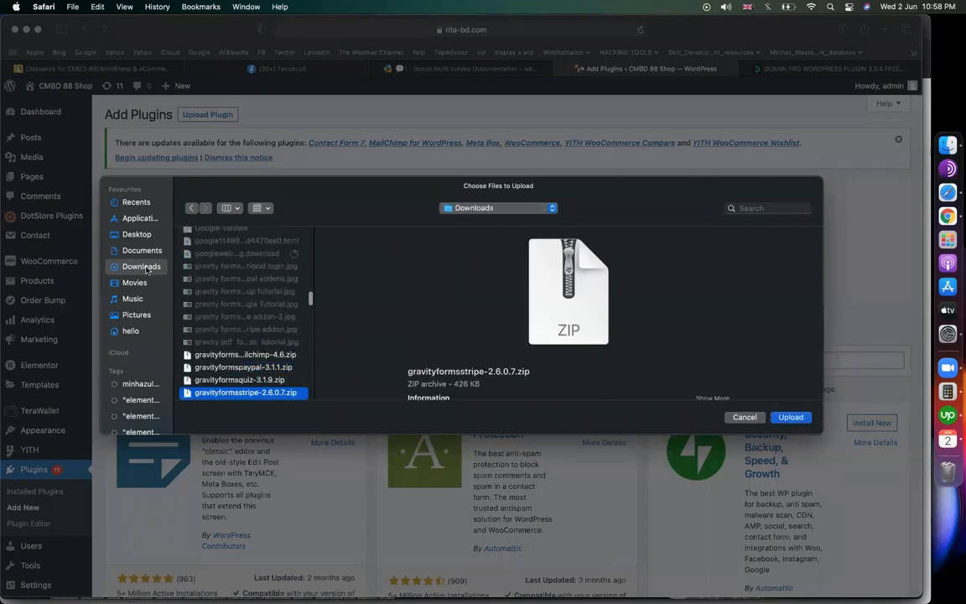
{"action": "key", "text": "Down"}
{"action": "key", "text": "d"}
{"action": "key", "text": "o"}
{"action": "key", "text": "Escape"}
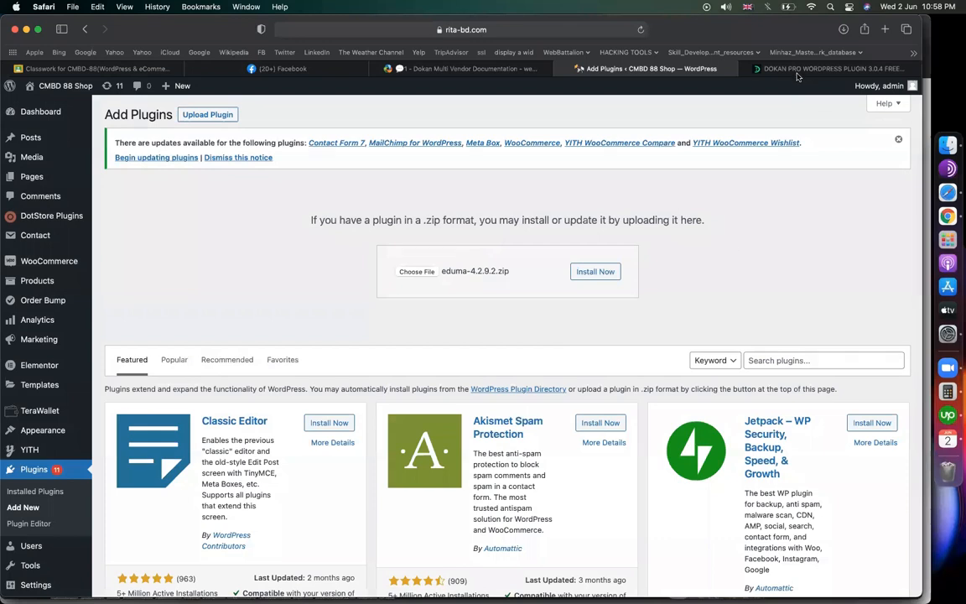
Step: Download dokan-pro.zip (5.3 MB) from MEGA via the Dokan Pro article, then return to Add Plugins
{"action": "left_click", "coordinate": [830, 68]}
{"action": "scroll", "coordinate": [340, 405], "scroll_direction": "down", "scroll_amount": 10}
{"action": "scroll", "coordinate": [339, 405], "scroll_direction": "down", "scroll_amount": 10}
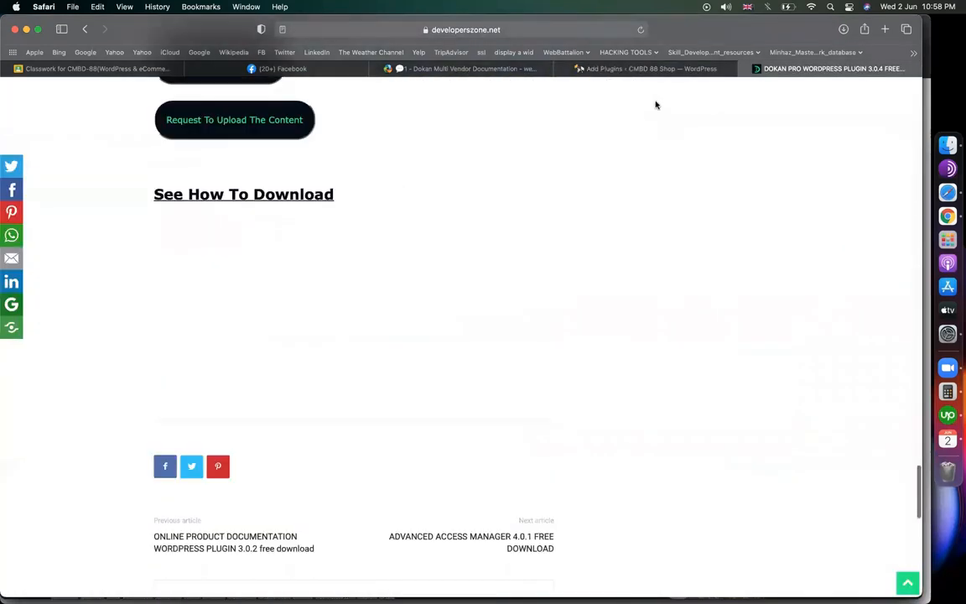
{"action": "scroll", "coordinate": [345, 209], "scroll_direction": "up", "scroll_amount": 5}
{"action": "scroll", "coordinate": [344, 195], "scroll_direction": "down", "scroll_amount": 4}
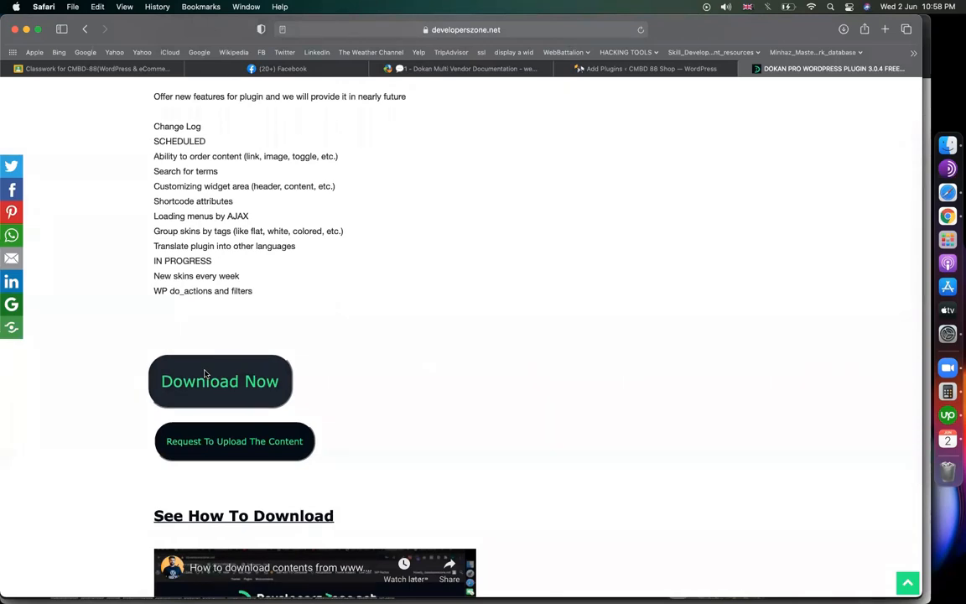
{"action": "left_click", "coordinate": [211, 380]}
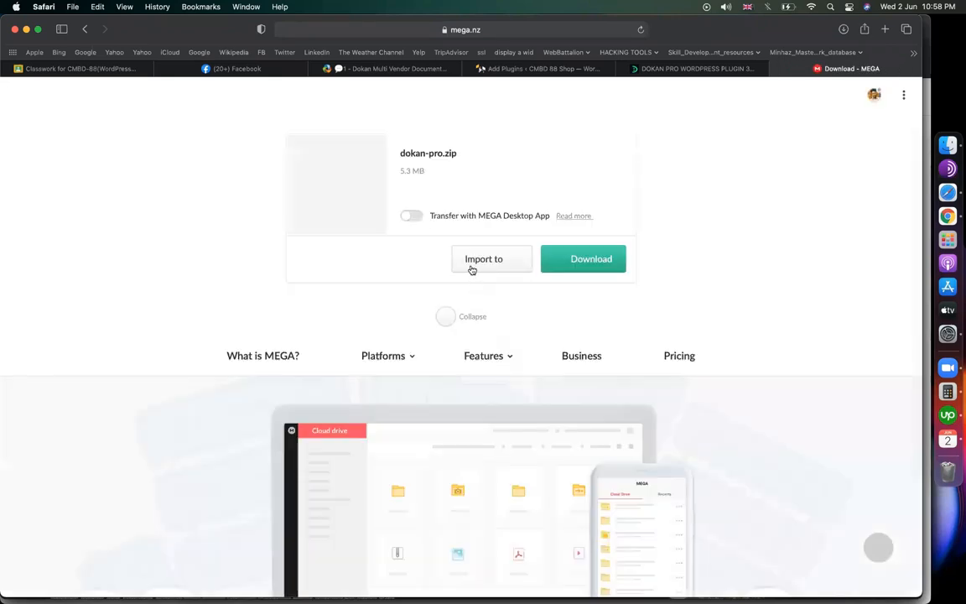
{"action": "left_click", "coordinate": [589, 256]}
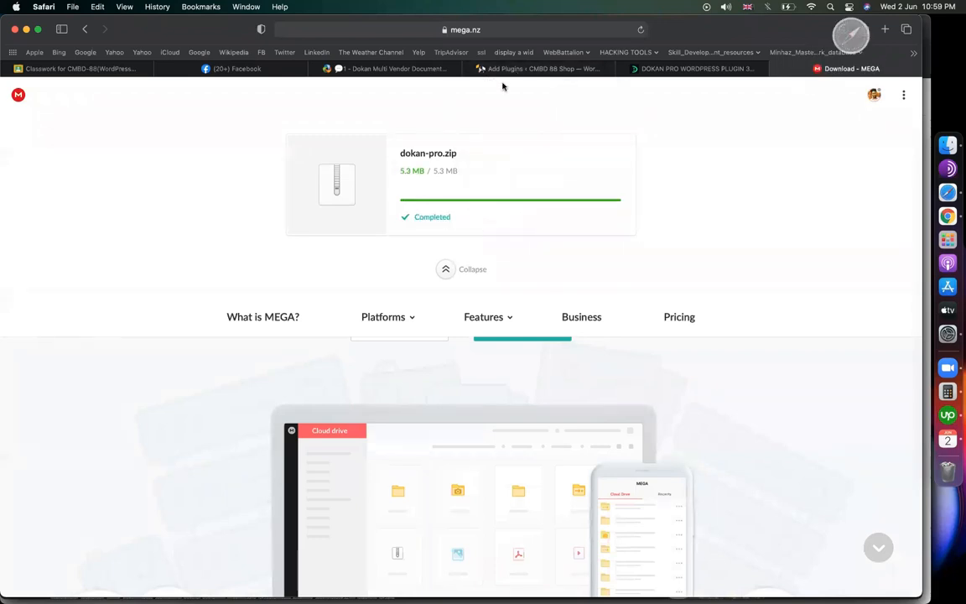
{"action": "left_click", "coordinate": [511, 69]}
Step: Pick dokan-pro.zip from Downloads as the upload file and start Install Now
{"action": "left_click", "coordinate": [415, 270]}
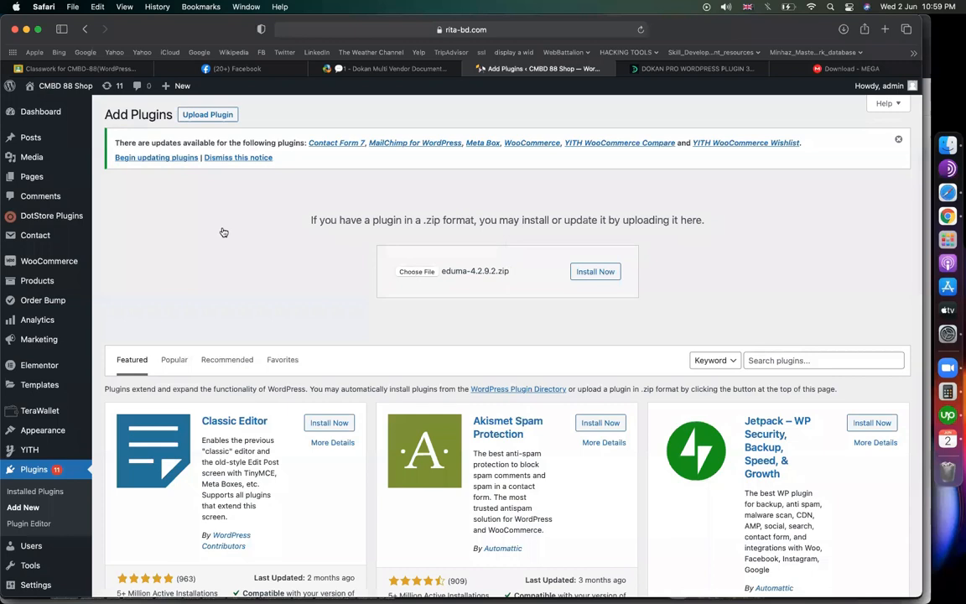
{"action": "type", "text": "do"}
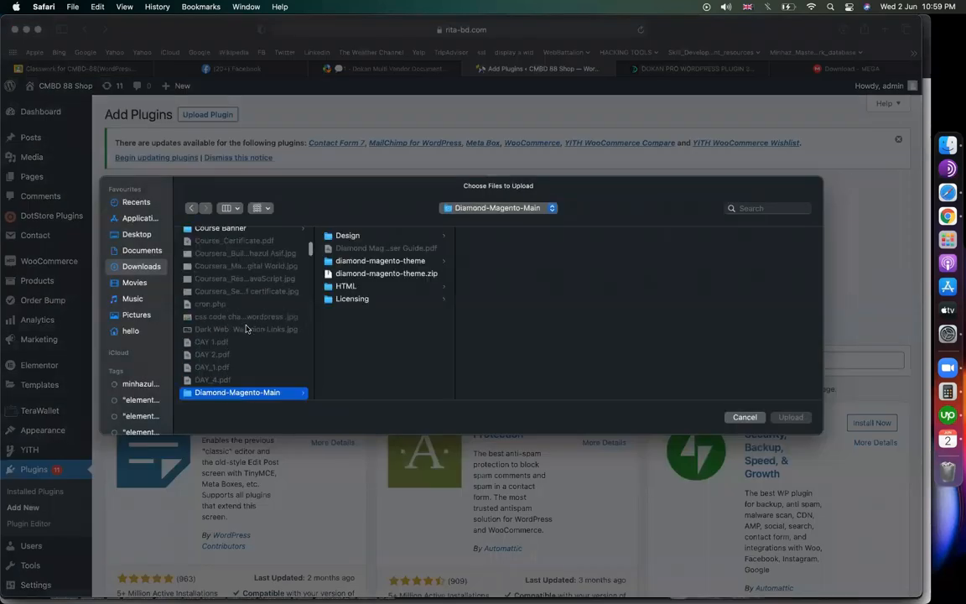
{"action": "key", "text": "Return"}
{"action": "left_click", "coordinate": [597, 272]}
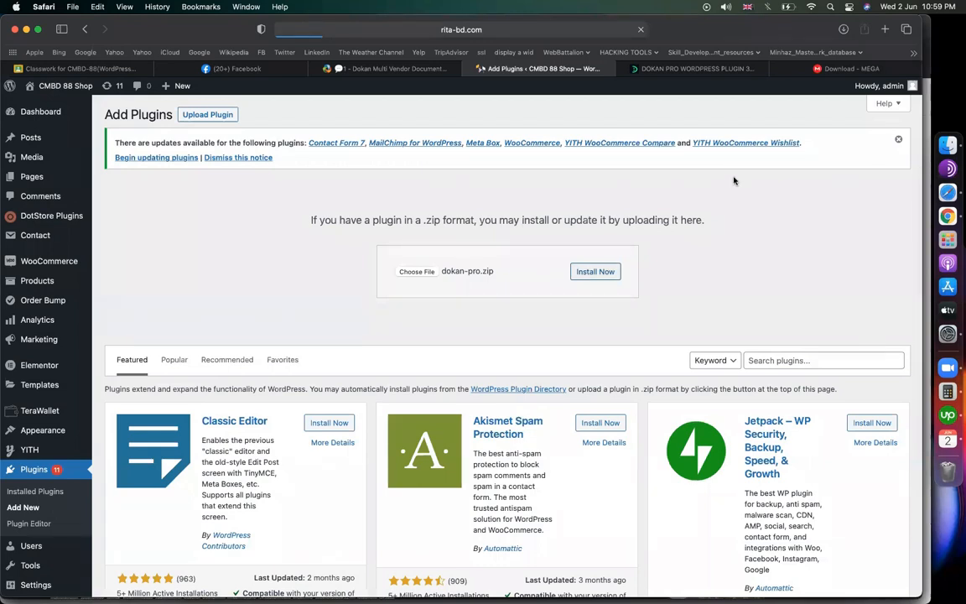
Step: Copy the address of the Dokan Multi Vendor Documentation page
{"action": "left_click", "coordinate": [398, 75]}
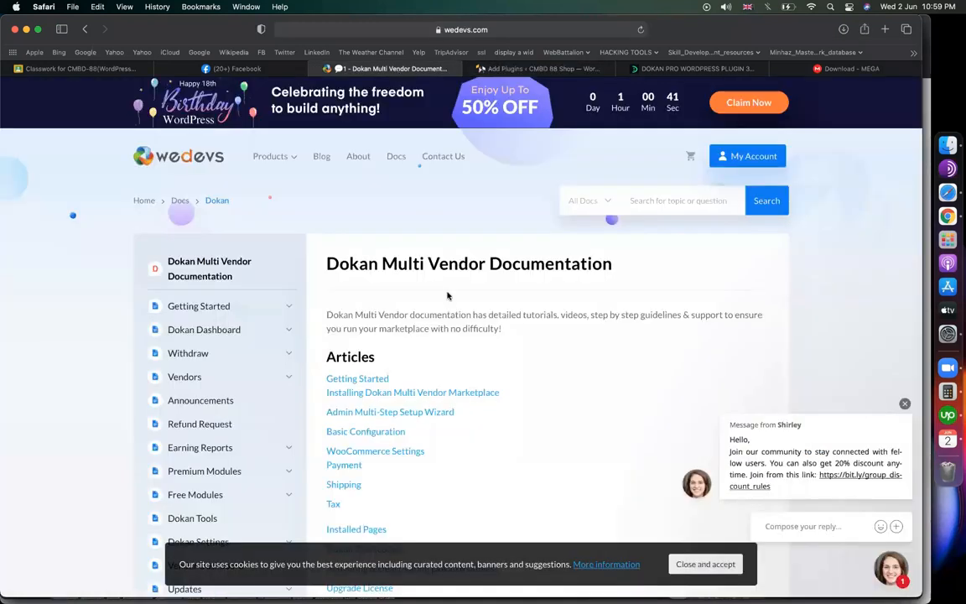
{"action": "scroll", "coordinate": [447, 295], "scroll_direction": "down", "scroll_amount": 5}
{"action": "scroll", "coordinate": [446, 295], "scroll_direction": "up", "scroll_amount": 5}
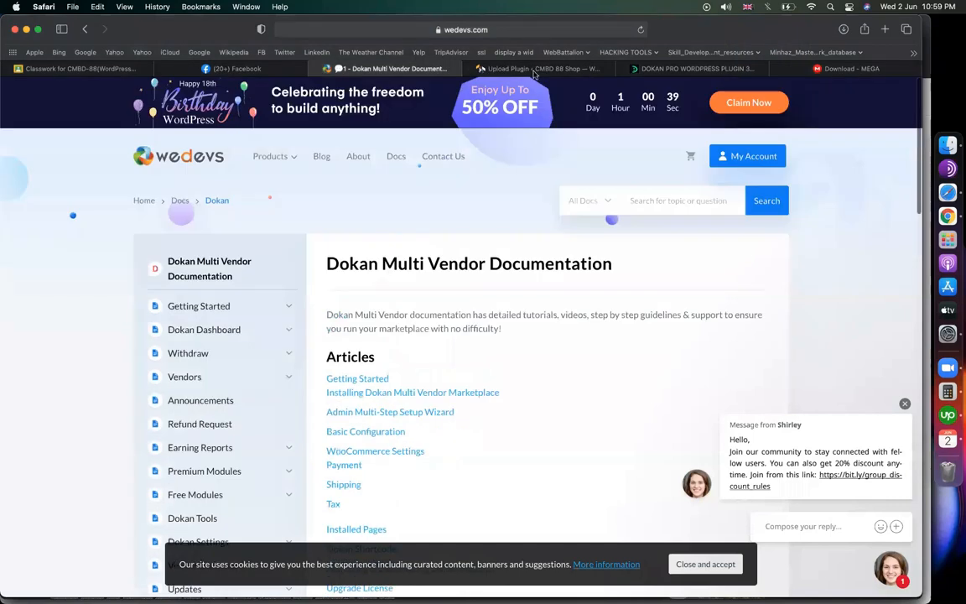
{"action": "left_click", "coordinate": [514, 34]}
{"action": "key", "text": "super+c"}
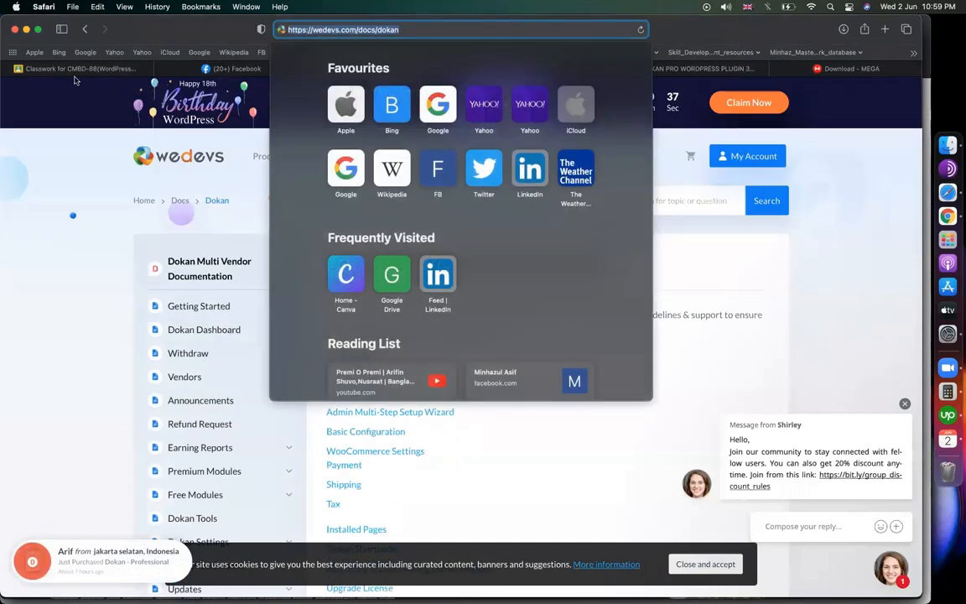
Step: In Classwork, create a new material titled 'dokan pro docs'
{"action": "left_click", "coordinate": [69, 70]}
{"action": "left_click", "coordinate": [278, 137]}
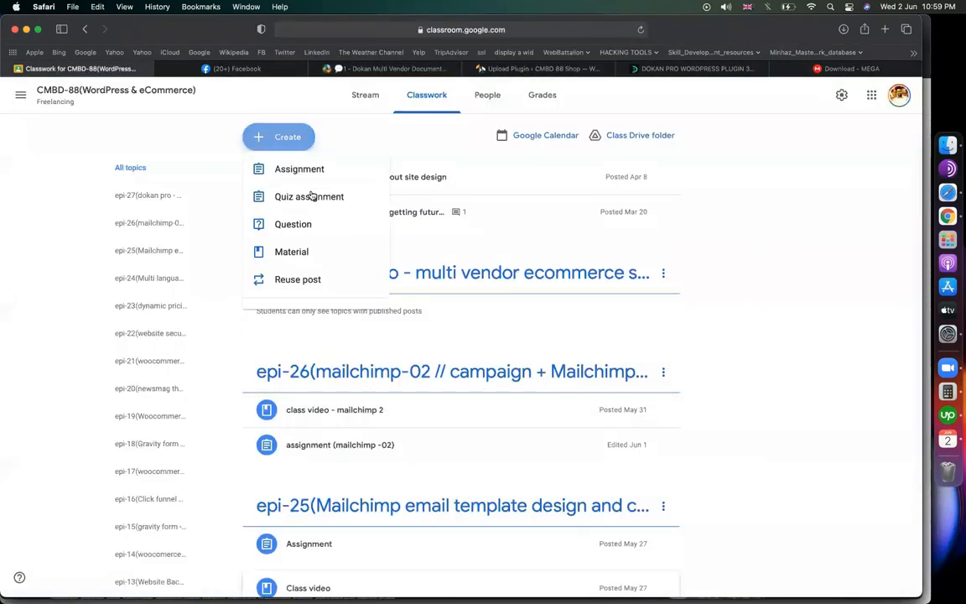
{"action": "left_click", "coordinate": [307, 259]}
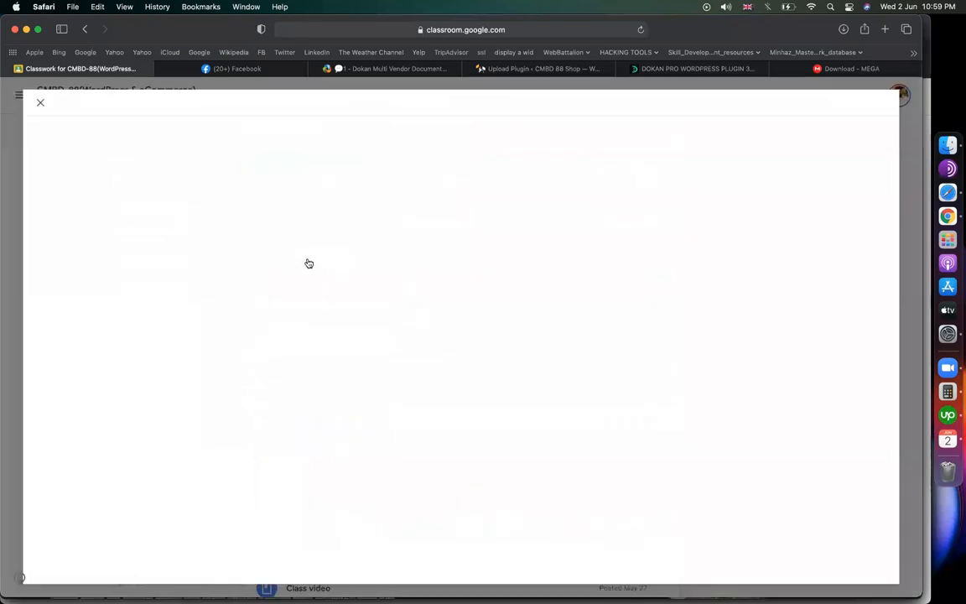
{"action": "type", "text": "dokan pro "}
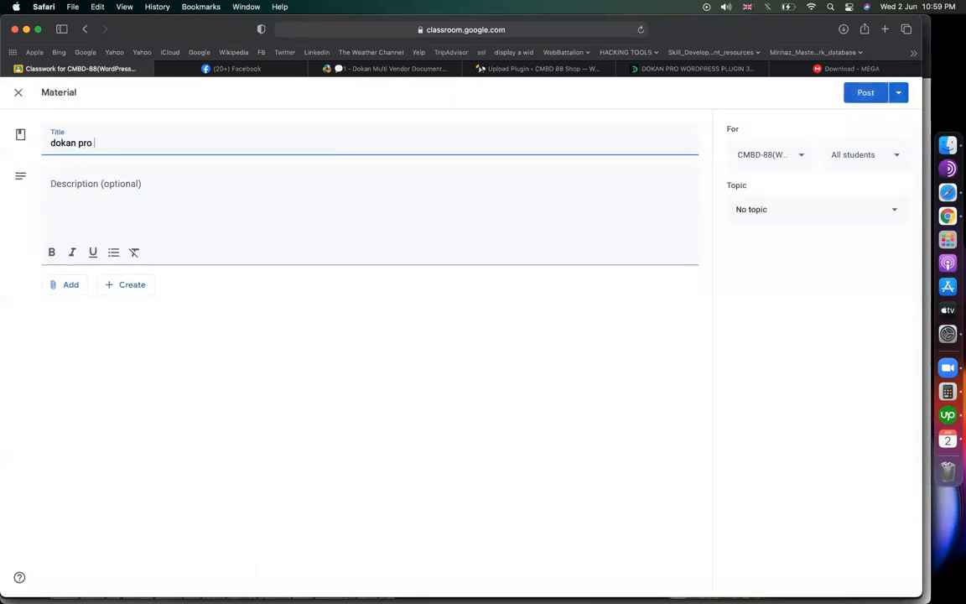
{"action": "type", "text": "docu"}
{"action": "key", "text": "BackSpace"}
{"action": "type", "text": "s"}
Step: Attach the pasted documentation link, set topic epi-27, and post the material
{"action": "left_click", "coordinate": [68, 286]}
{"action": "left_click", "coordinate": [113, 328]}
{"action": "key", "text": "super+v"}
{"action": "key", "text": "Return"}
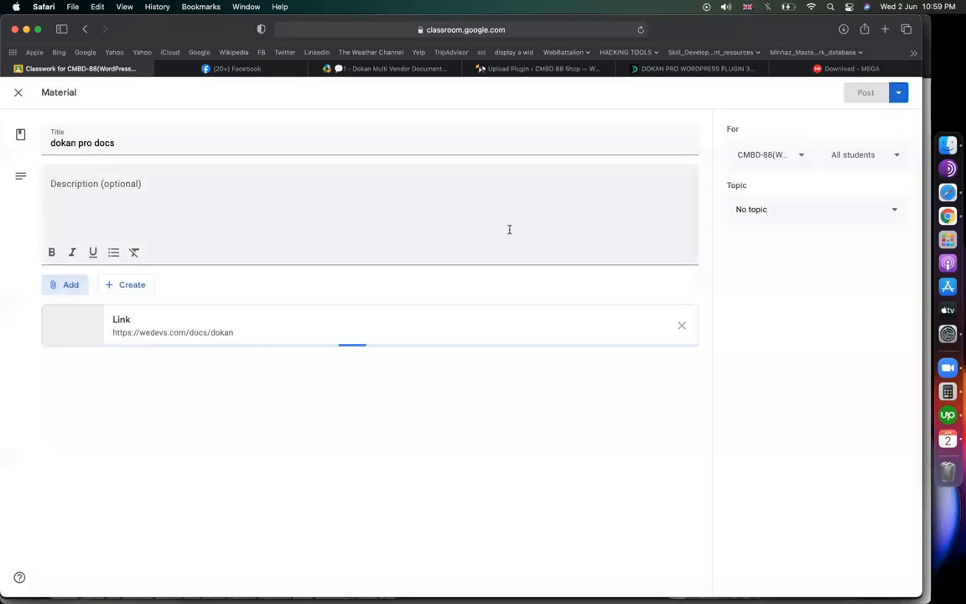
{"action": "left_click", "coordinate": [782, 209]}
{"action": "scroll", "coordinate": [837, 448], "scroll_direction": "down", "scroll_amount": 5}
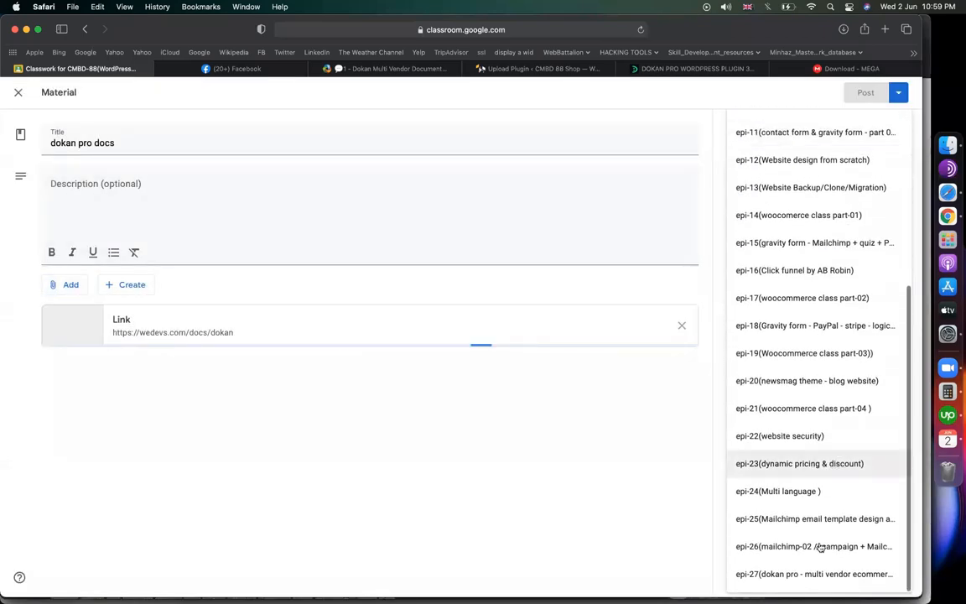
{"action": "left_click", "coordinate": [808, 575]}
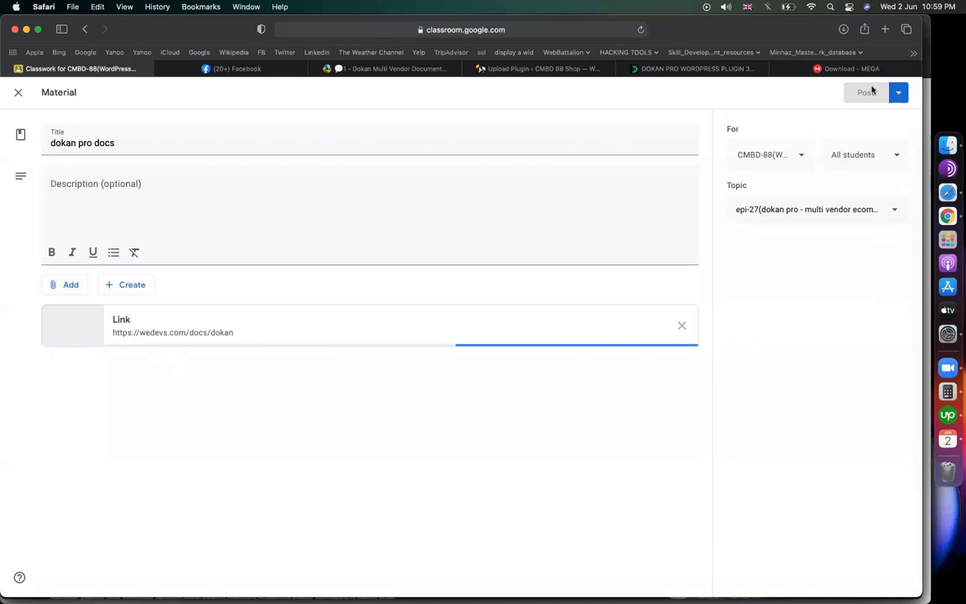
{"action": "left_click", "coordinate": [866, 93]}
Step: Activate the newly installed Dokan Pro plugin and move the documentation tab beside it
{"action": "left_click", "coordinate": [530, 68]}
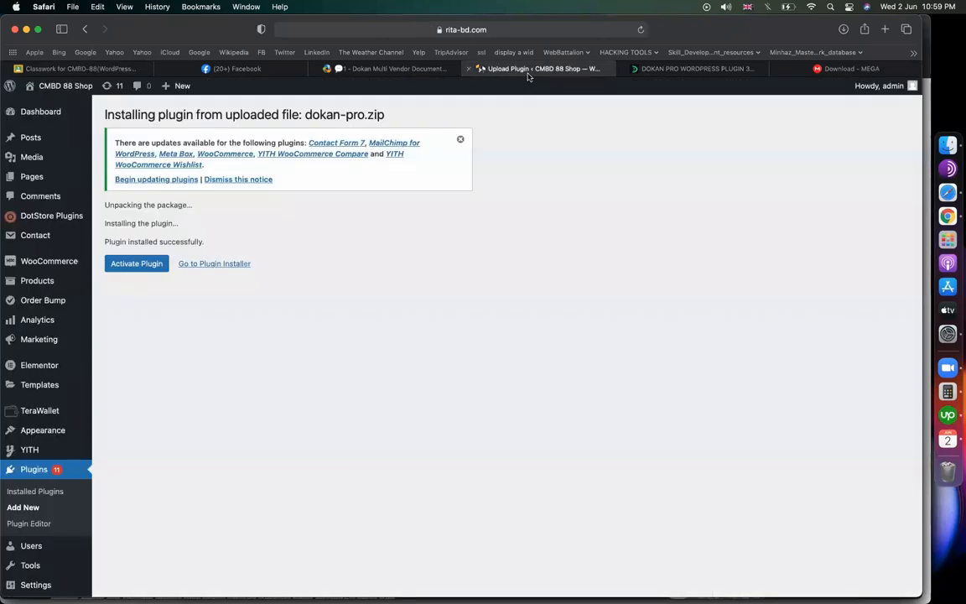
{"action": "left_click", "coordinate": [136, 265]}
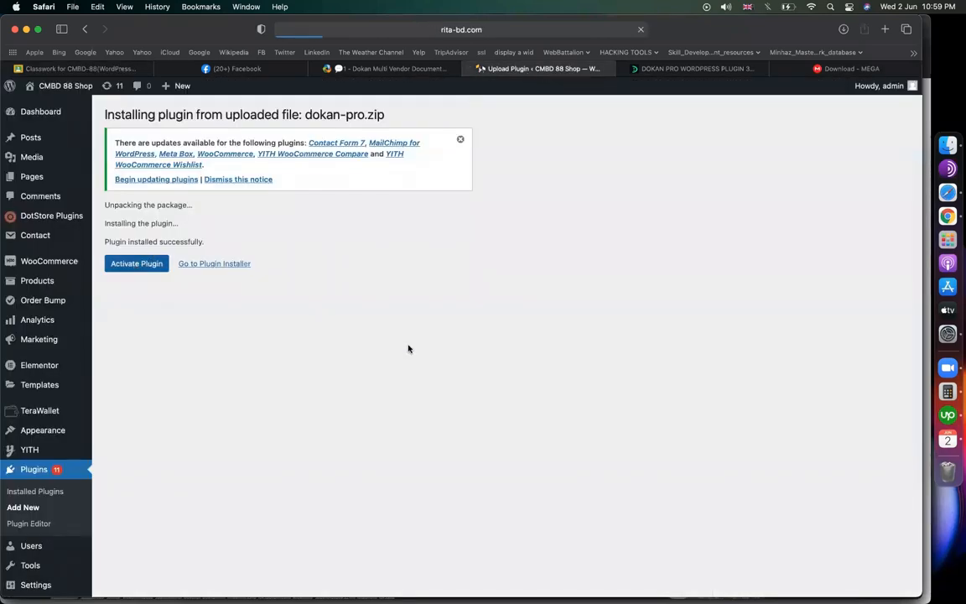
{"action": "left_click_drag", "start_coordinate": [360, 67], "coordinate": [587, 59]}
Step: Dismiss the chat popup and accept cookies on the Dokan documentation site
{"action": "scroll", "coordinate": [545, 461], "scroll_direction": "down", "scroll_amount": 3}
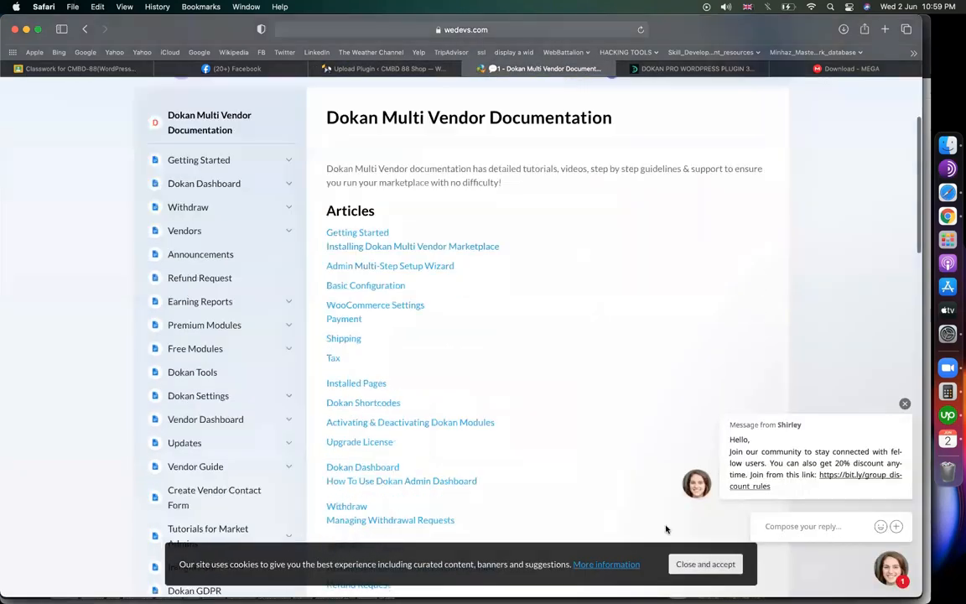
{"action": "left_click", "coordinate": [903, 404]}
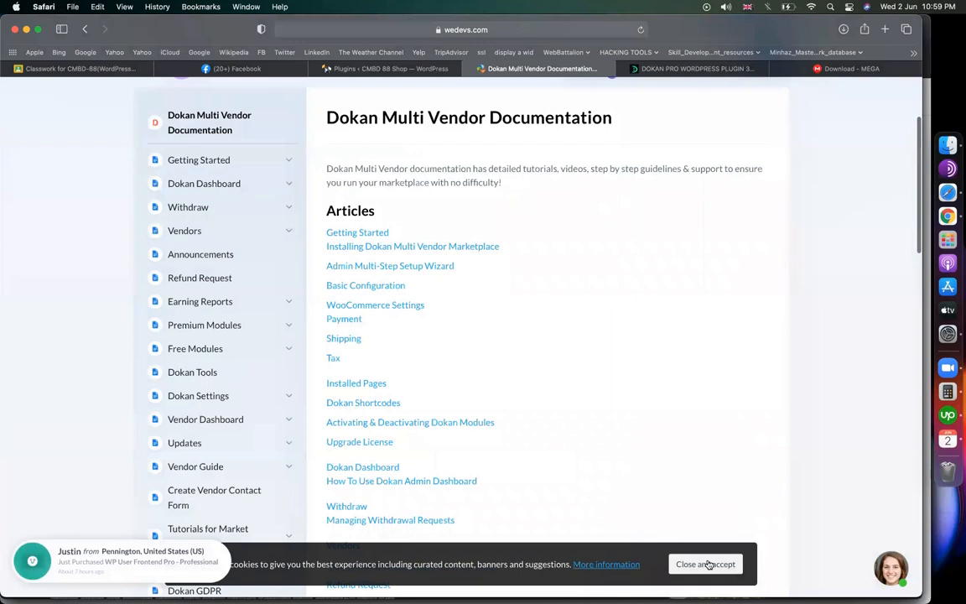
{"action": "left_click", "coordinate": [707, 564]}
{"action": "scroll", "coordinate": [533, 362], "scroll_direction": "down", "scroll_amount": 1}
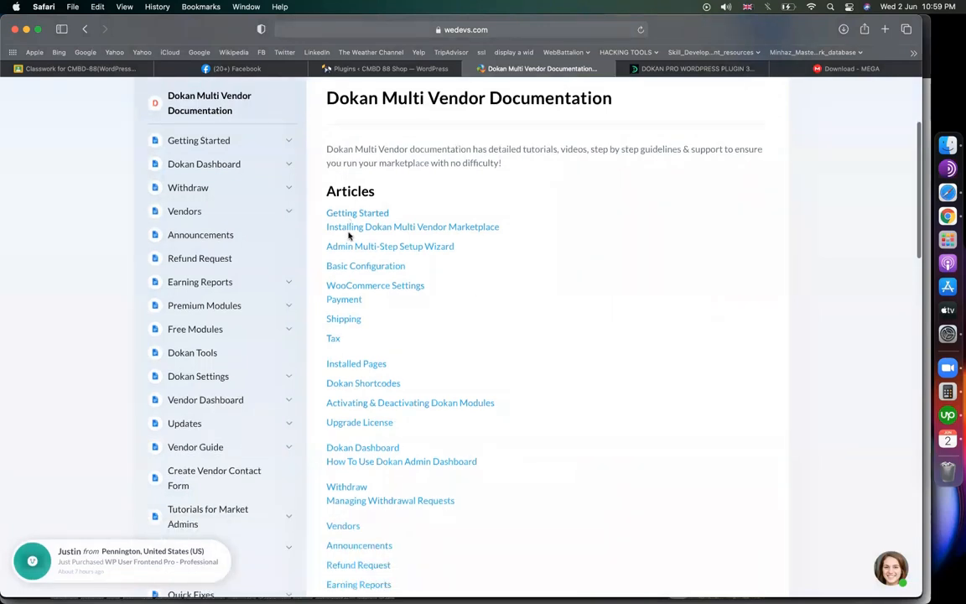
{"action": "scroll", "coordinate": [530, 269], "scroll_direction": "down", "scroll_amount": 15}
{"action": "scroll", "coordinate": [530, 270], "scroll_direction": "up", "scroll_amount": 20}
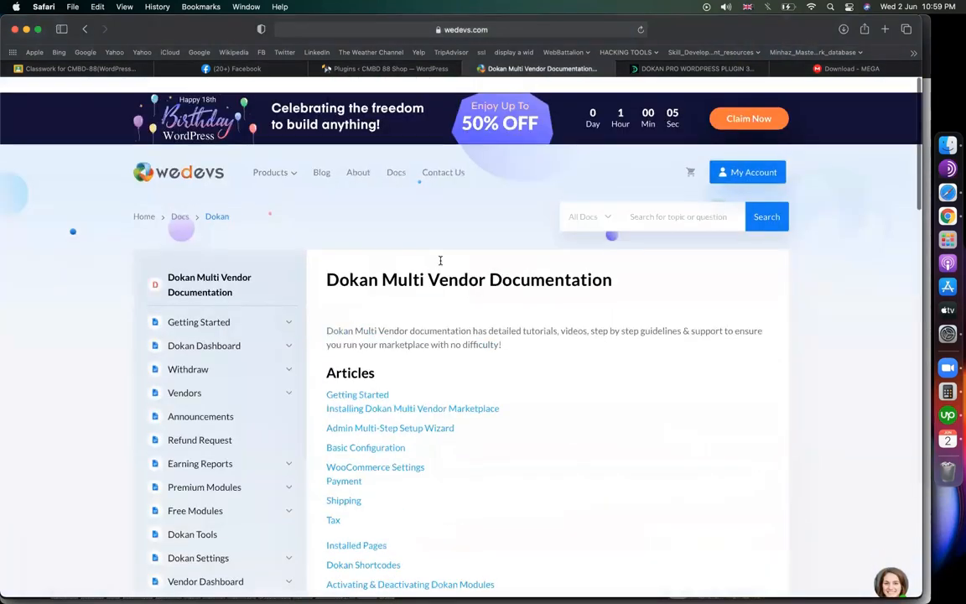
Step: Read the 'Installing Dokan Multi-Vendor Marketplace' article, closing its newsletter popup
{"action": "left_click", "coordinate": [449, 393]}
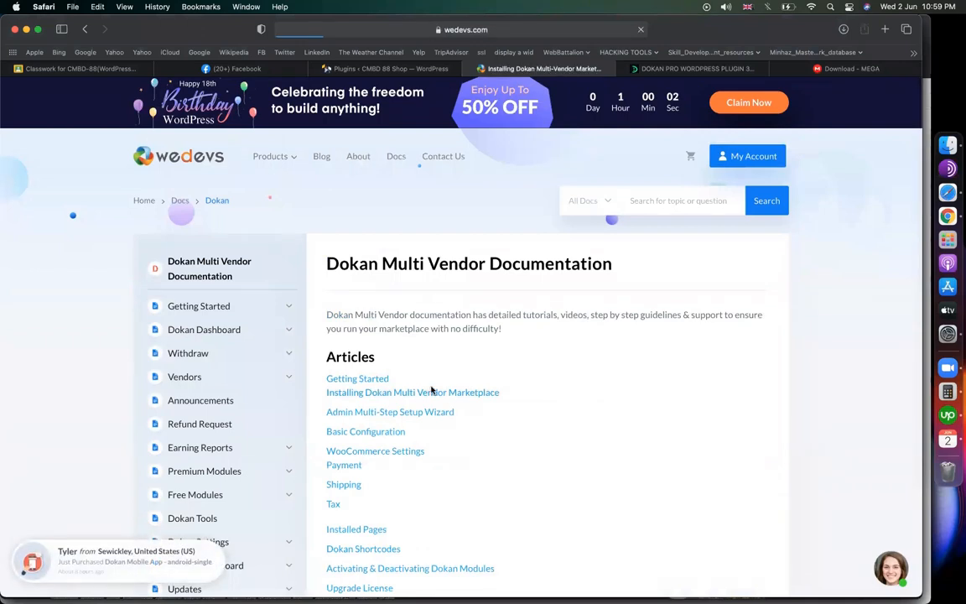
{"action": "scroll", "coordinate": [430, 389], "scroll_direction": "down", "scroll_amount": 3}
{"action": "scroll", "coordinate": [431, 390], "scroll_direction": "down", "scroll_amount": 15}
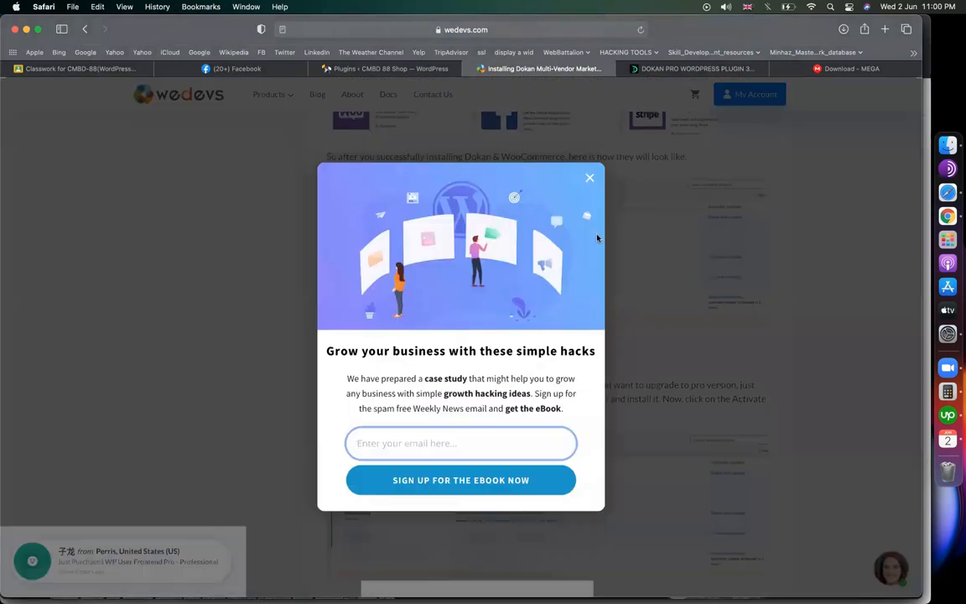
{"action": "left_click", "coordinate": [590, 177]}
{"action": "scroll", "coordinate": [393, 378], "scroll_direction": "down", "scroll_amount": 5}
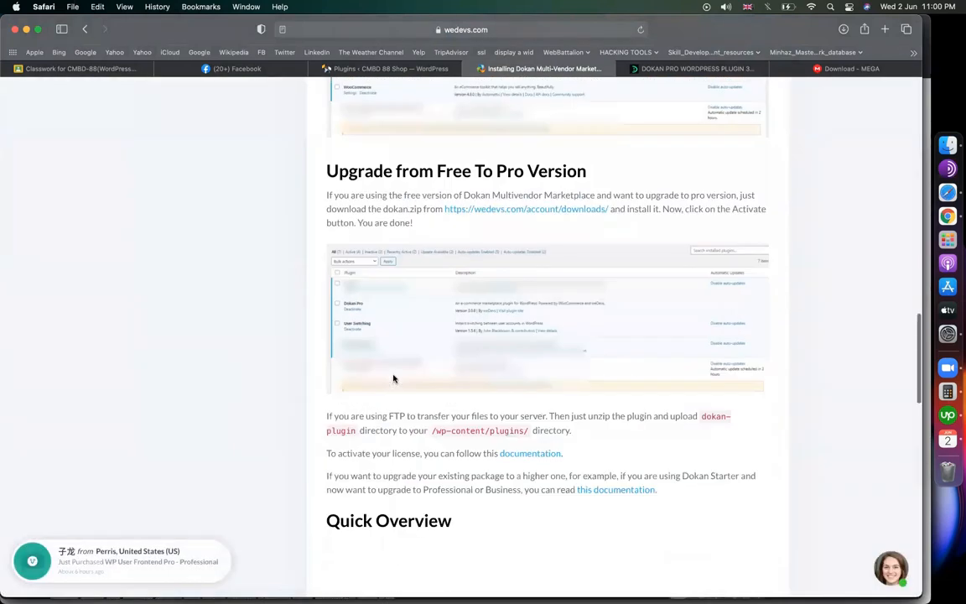
{"action": "scroll", "coordinate": [393, 377], "scroll_direction": "up", "scroll_amount": 20}
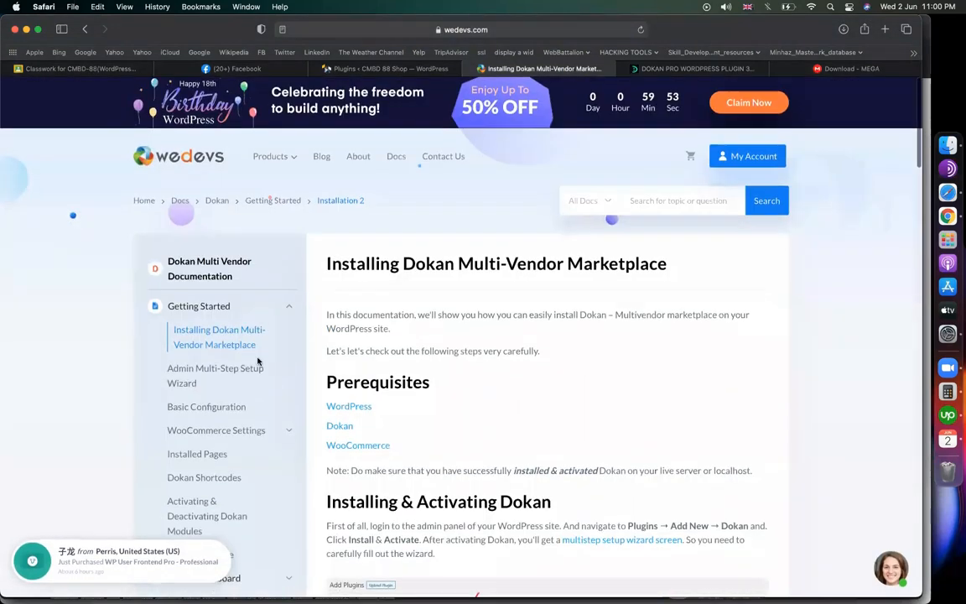
Step: Read the 'Admin Multi-Step Setup Wizard' article, then return to the WordPress plugins list
{"action": "left_click", "coordinate": [246, 372]}
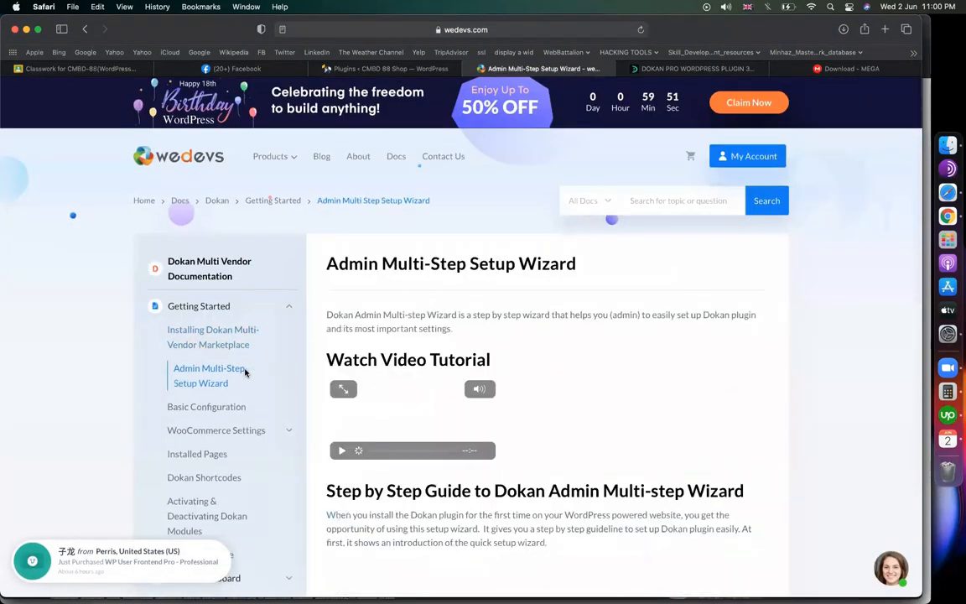
{"action": "scroll", "coordinate": [908, 269], "scroll_direction": "down", "scroll_amount": 9}
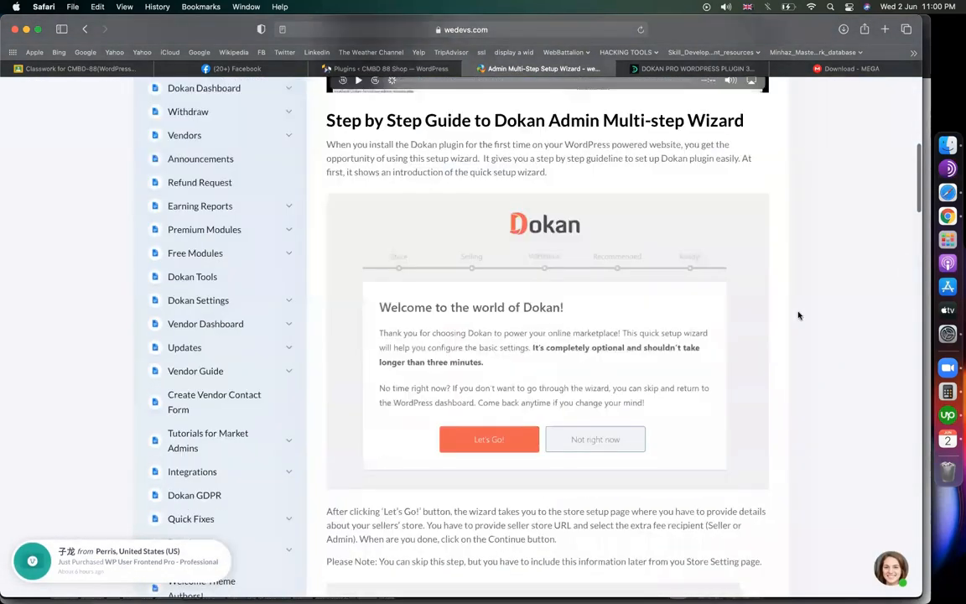
{"action": "scroll", "coordinate": [798, 315], "scroll_direction": "up", "scroll_amount": 10}
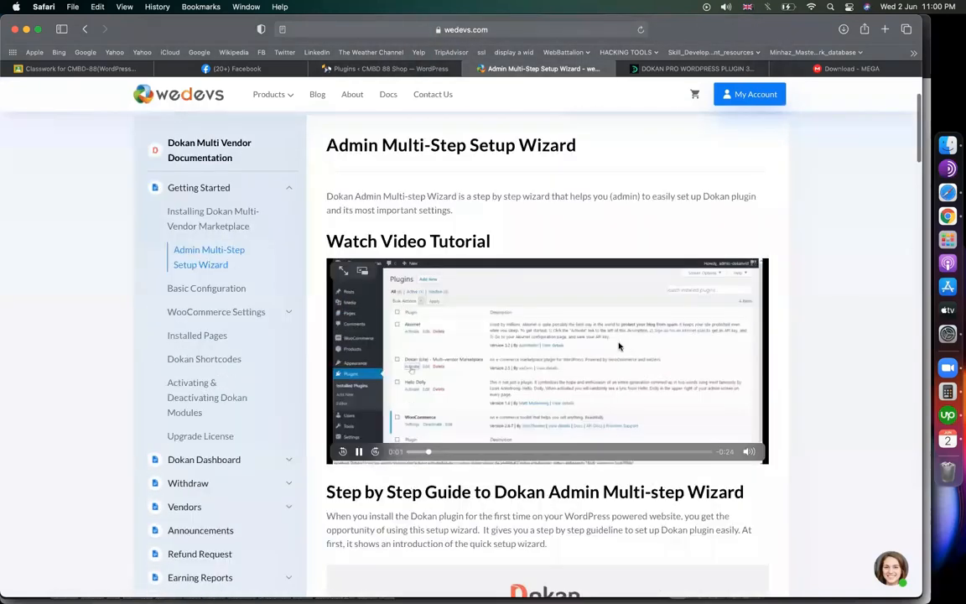
{"action": "scroll", "coordinate": [619, 346], "scroll_direction": "down", "scroll_amount": 10}
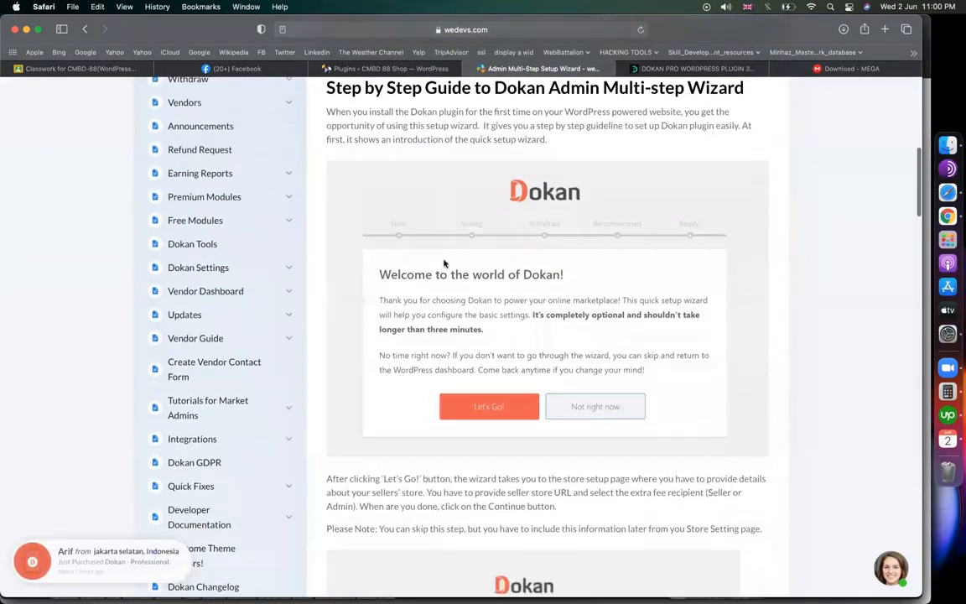
{"action": "left_click", "coordinate": [384, 69]}
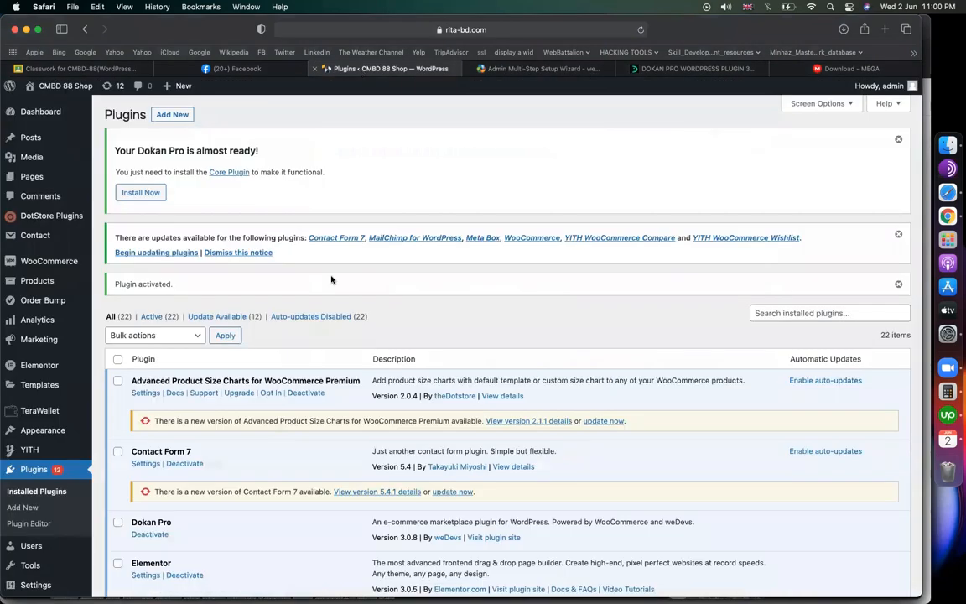
Step: Install the required core Dokan plugin, then start the setup wizard with Let's Go!
{"action": "left_click", "coordinate": [141, 194]}
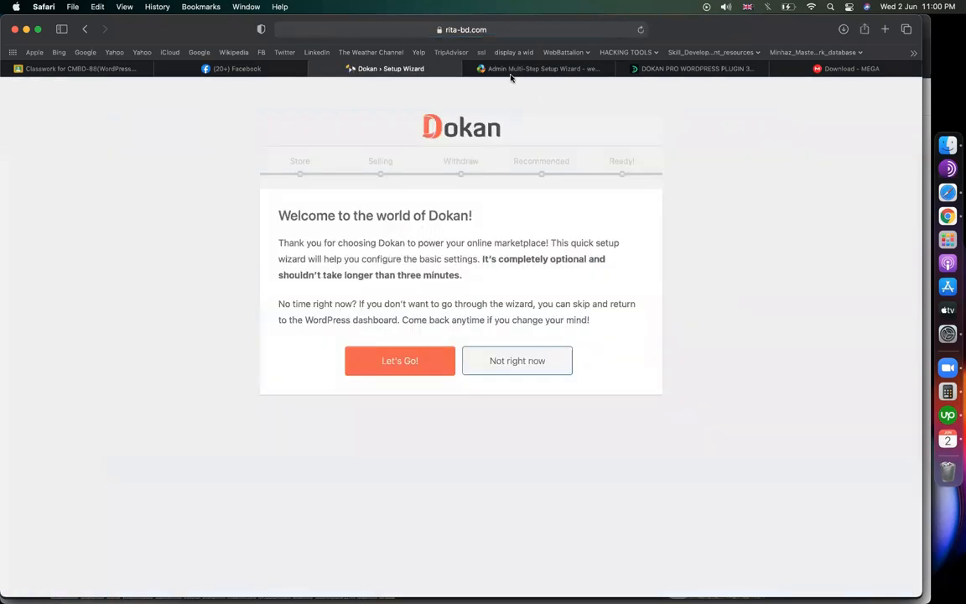
{"action": "left_click", "coordinate": [468, 69]}
{"action": "scroll", "coordinate": [520, 361], "scroll_direction": "down", "scroll_amount": 4}
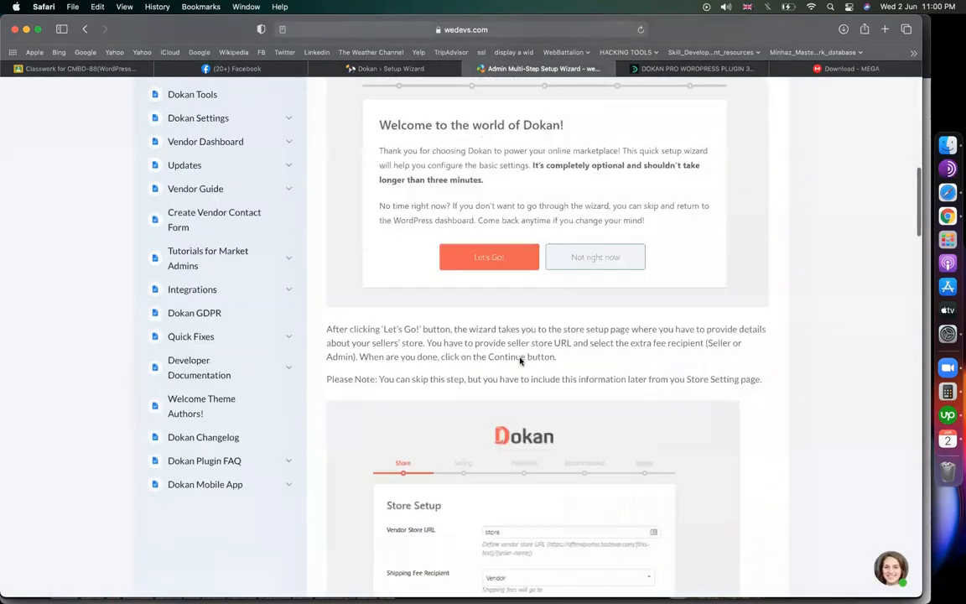
{"action": "left_click", "coordinate": [344, 73]}
{"action": "left_click", "coordinate": [392, 357]}
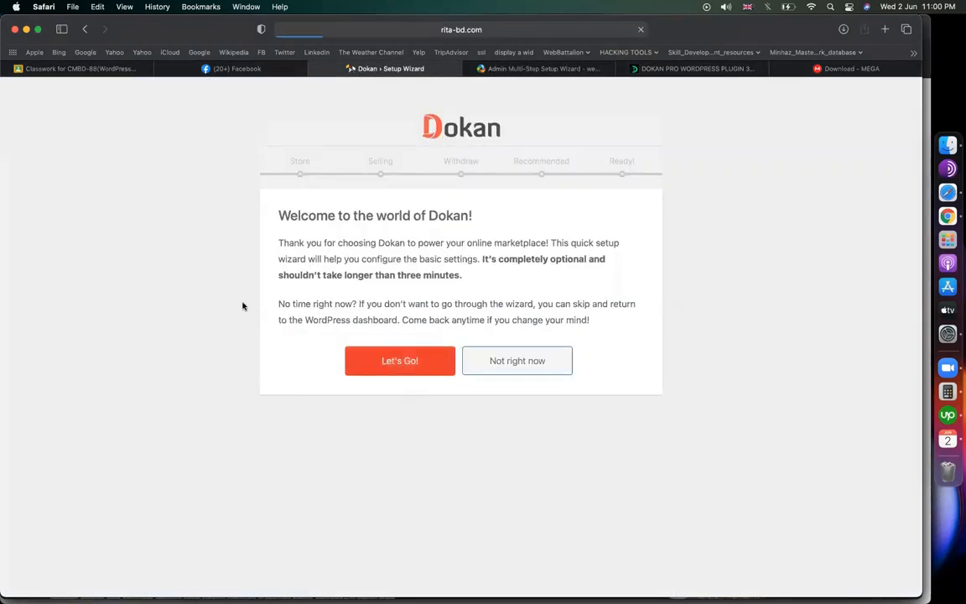
Step: Examine the Vendor Store URL value 'store' and its example store address hint
{"action": "left_click", "coordinate": [460, 251]}
{"action": "left_click_drag", "start_coordinate": [461, 252], "coordinate": [355, 274]}
{"action": "left_click", "coordinate": [355, 275]}
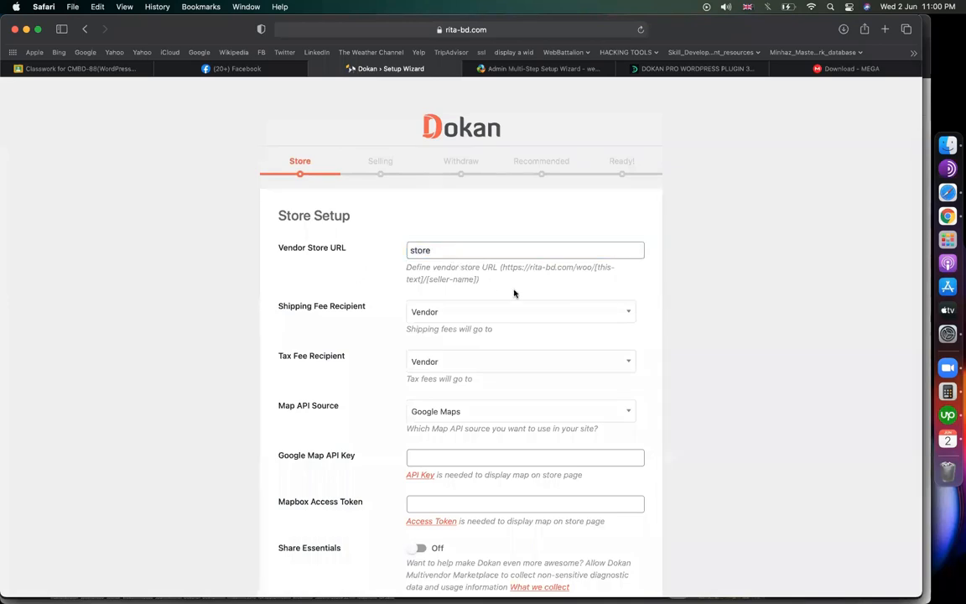
{"action": "scroll", "coordinate": [577, 286], "scroll_direction": "up", "scroll_amount": 5}
{"action": "left_click_drag", "start_coordinate": [480, 250], "coordinate": [426, 245]}
{"action": "left_click", "coordinate": [602, 251]}
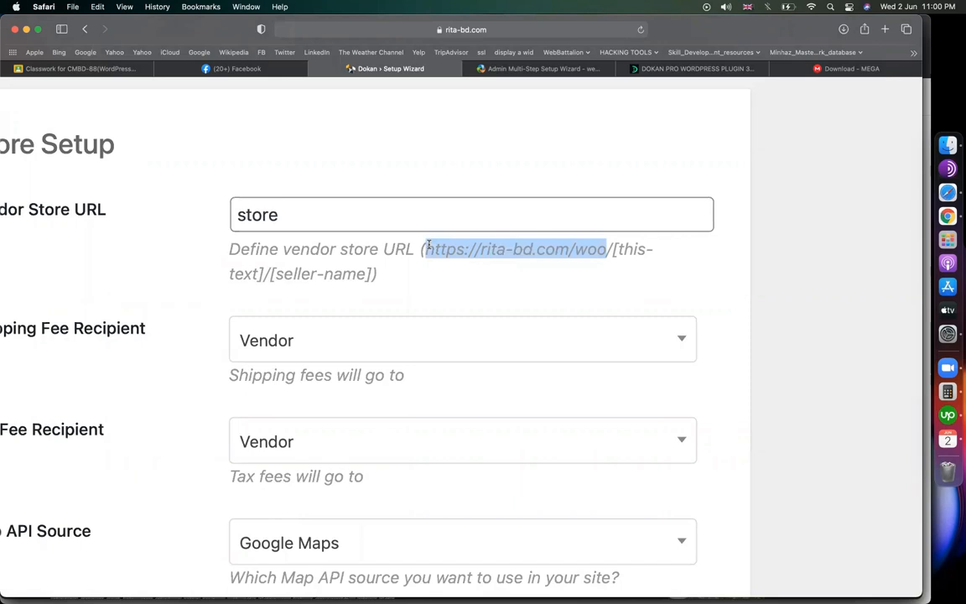
{"action": "double_click", "coordinate": [257, 211]}
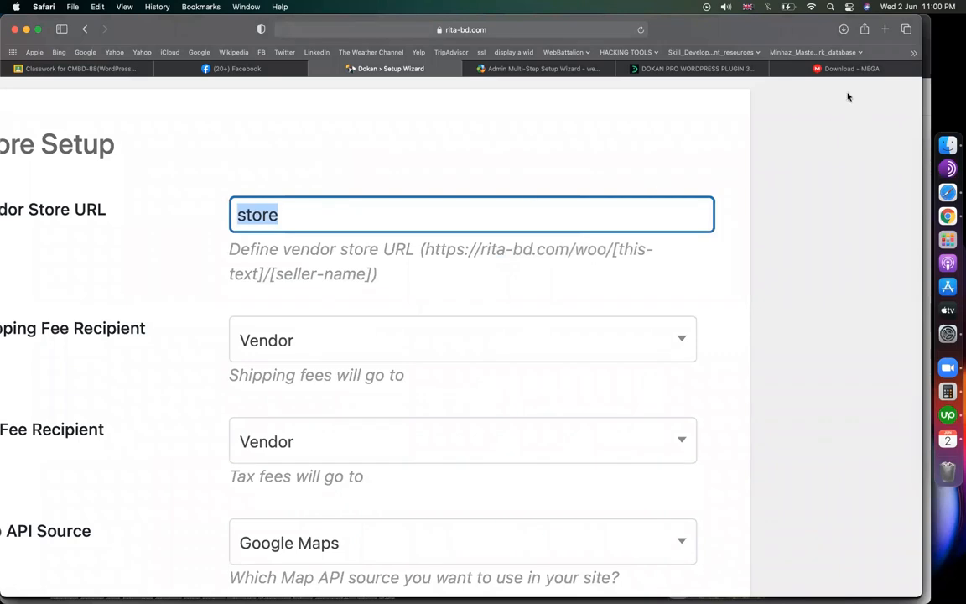
{"action": "left_click_drag", "start_coordinate": [423, 249], "coordinate": [606, 249]}
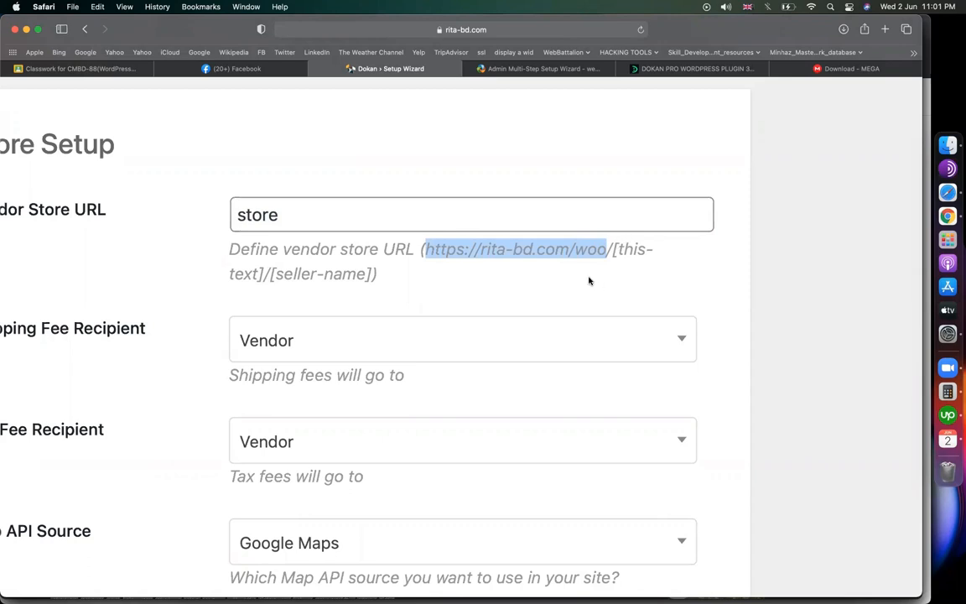
{"action": "left_click_drag", "start_coordinate": [326, 212], "coordinate": [211, 215]}
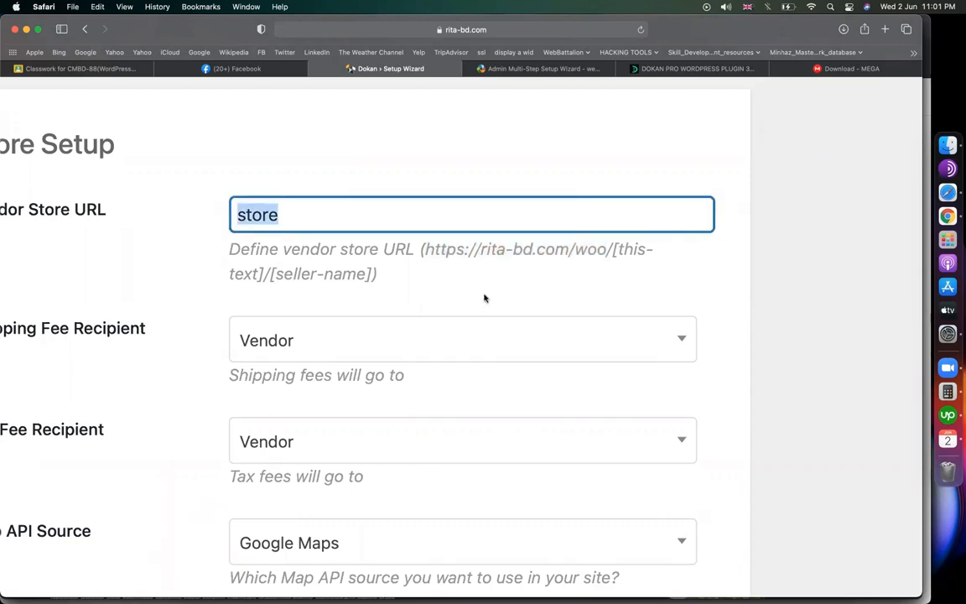
{"action": "left_click", "coordinate": [816, 274]}
Step: Leave Vendor Store URL as 'store' with other defaults and submit Store Setup
{"action": "scroll", "coordinate": [339, 277], "scroll_direction": "down", "scroll_amount": 5}
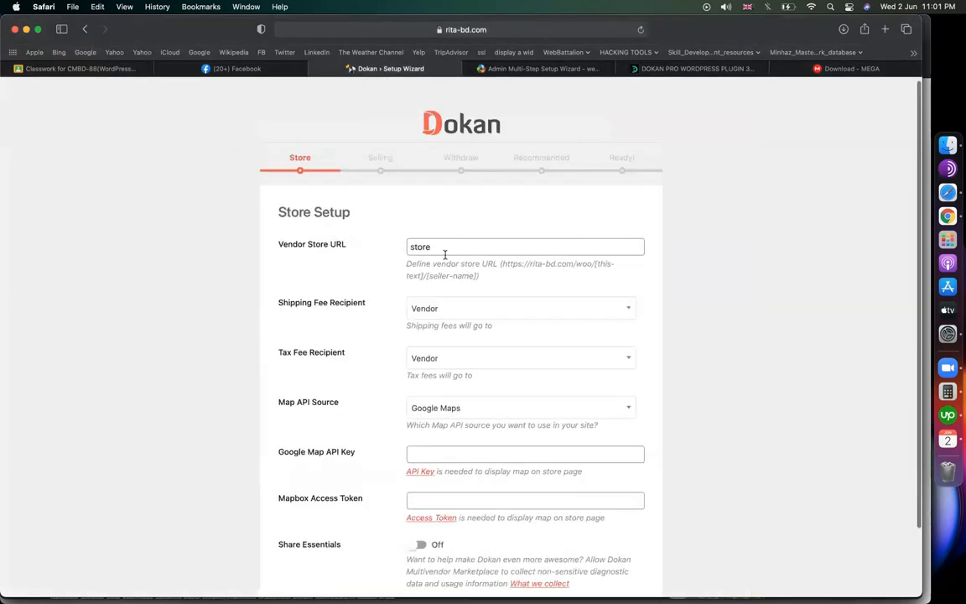
{"action": "left_click_drag", "start_coordinate": [438, 245], "coordinate": [390, 223]}
{"action": "left_click", "coordinate": [450, 242]}
{"action": "left_click", "coordinate": [398, 228]}
{"action": "left_click_drag", "start_coordinate": [448, 248], "coordinate": [385, 245]}
{"action": "left_click", "coordinate": [394, 220]}
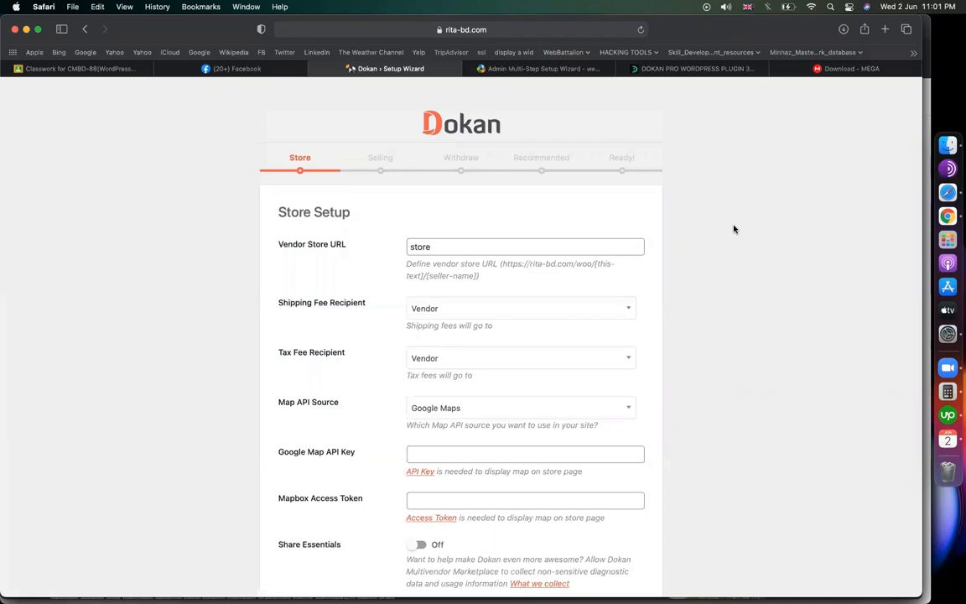
{"action": "scroll", "coordinate": [757, 362], "scroll_direction": "down", "scroll_amount": 2}
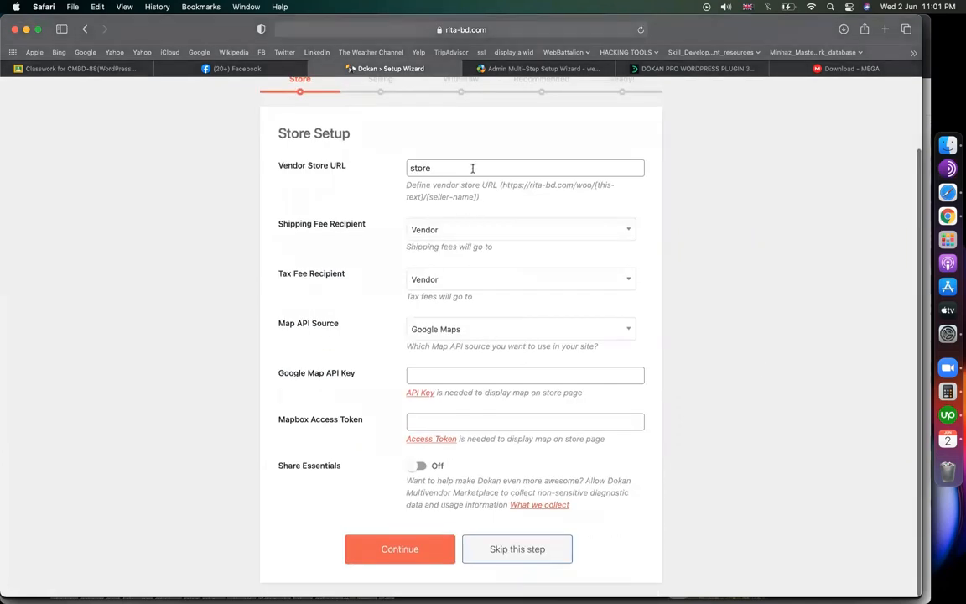
{"action": "left_click", "coordinate": [423, 546]}
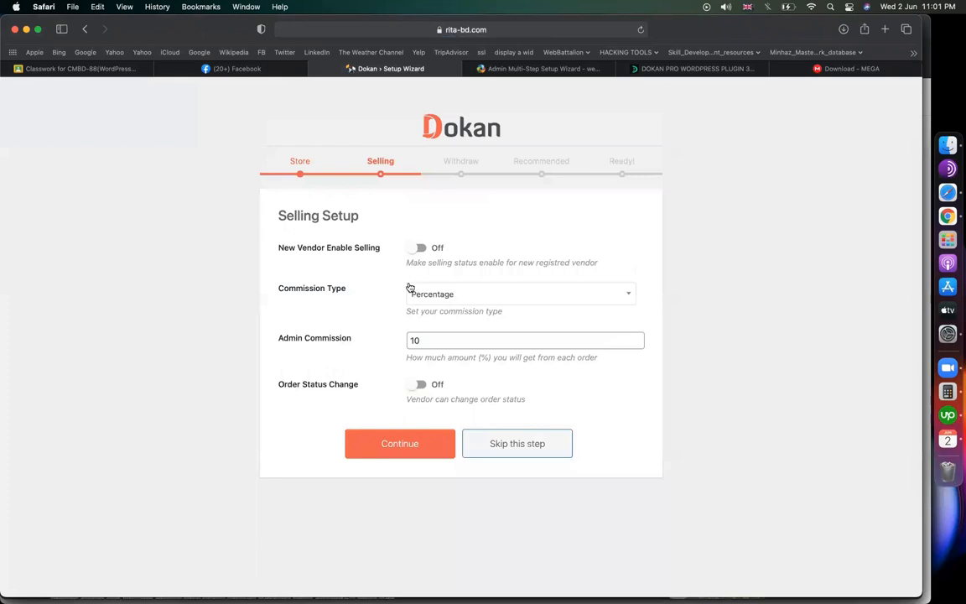
Step: Enable selling for new vendors, keep Percentage commission at 25, allow order-status changes, and continue
{"action": "scroll", "coordinate": [332, 254], "scroll_direction": "up", "scroll_amount": 3}
{"action": "scroll", "coordinate": [332, 254], "scroll_direction": "down", "scroll_amount": 3}
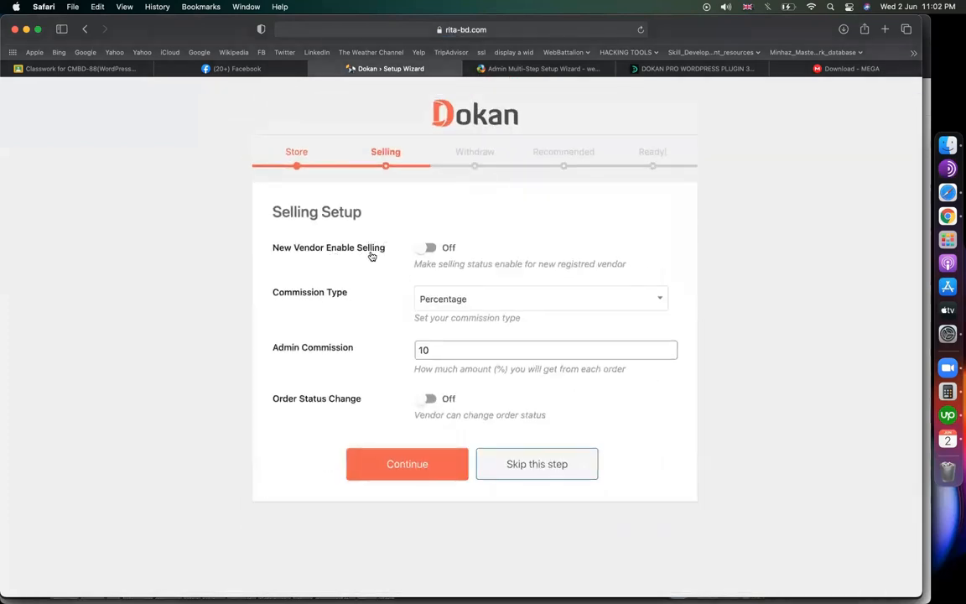
{"action": "left_click", "coordinate": [427, 250]}
{"action": "left_click", "coordinate": [457, 300]}
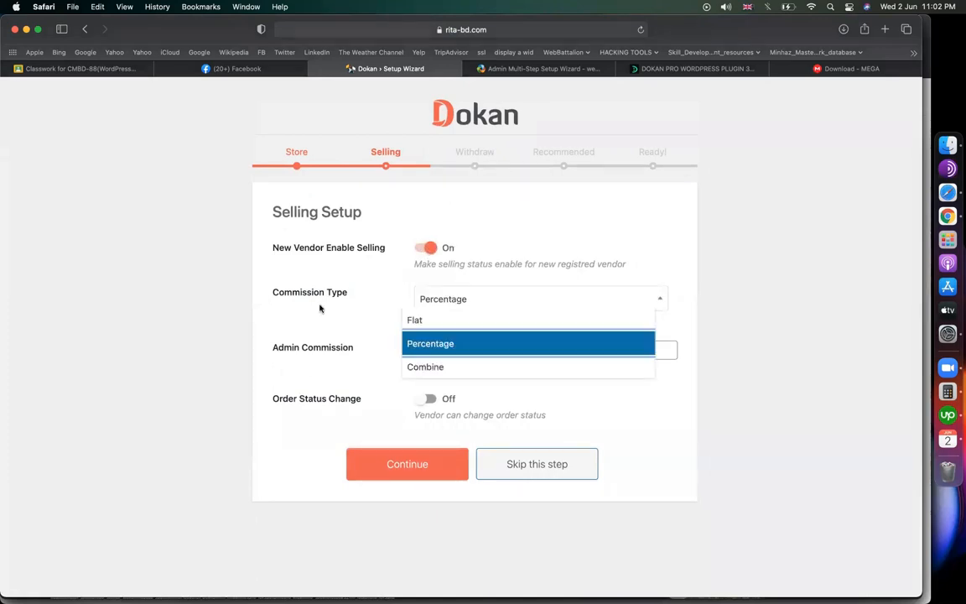
{"action": "left_click", "coordinate": [453, 341]}
{"action": "double_click", "coordinate": [421, 348]}
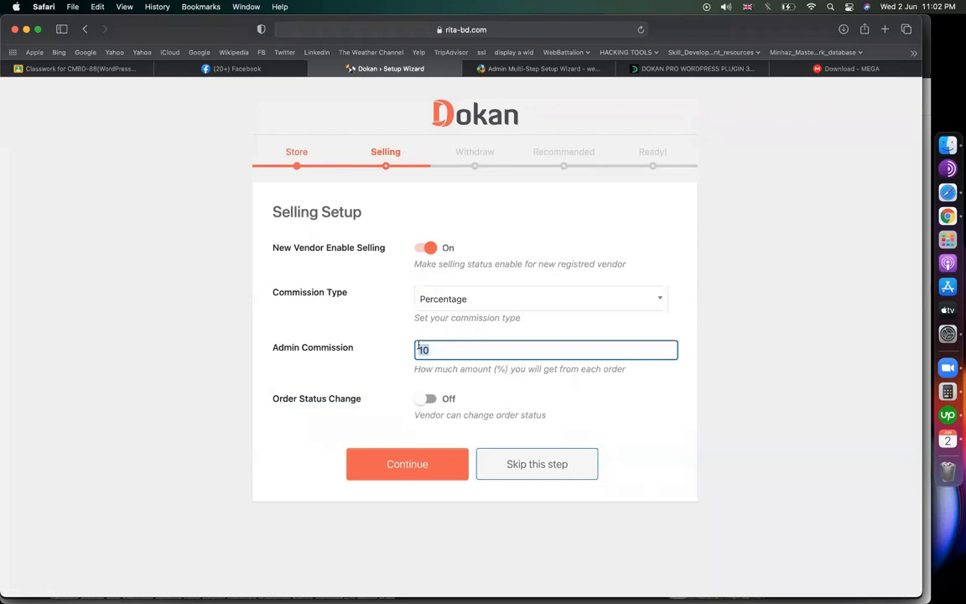
{"action": "type", "text": "25"}
{"action": "left_click", "coordinate": [427, 399]}
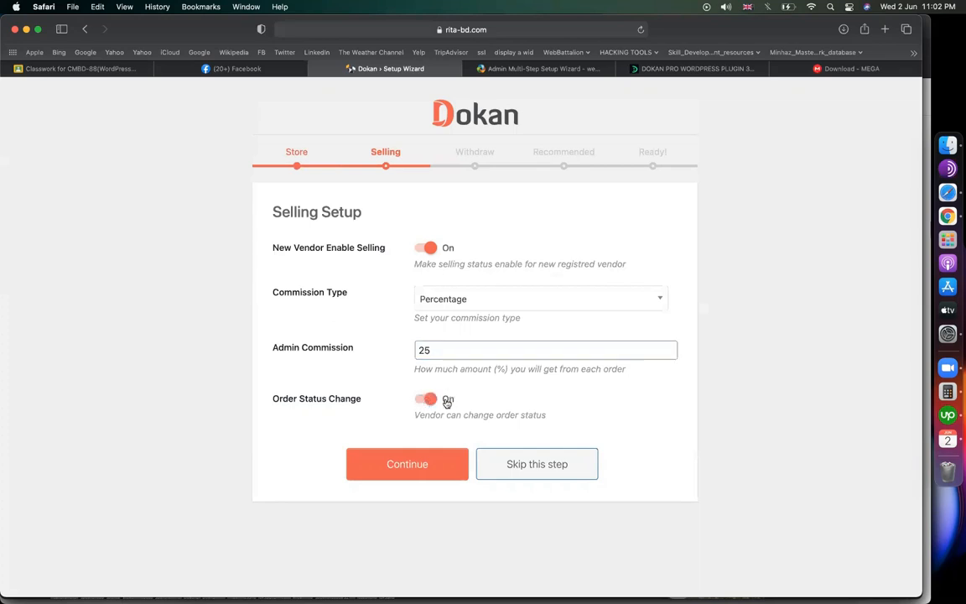
{"action": "left_click_drag", "start_coordinate": [414, 416], "coordinate": [548, 416]}
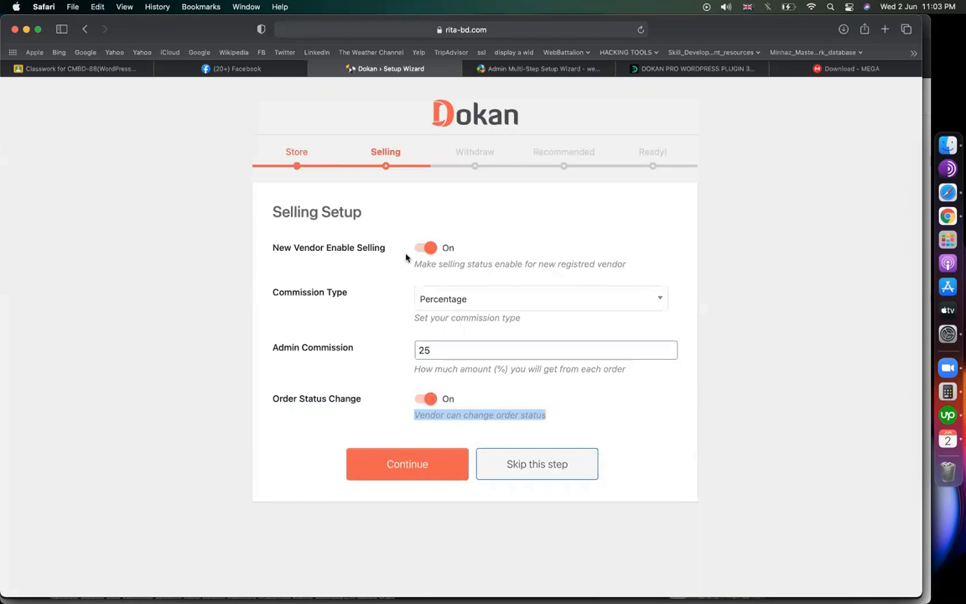
{"action": "left_click", "coordinate": [375, 467]}
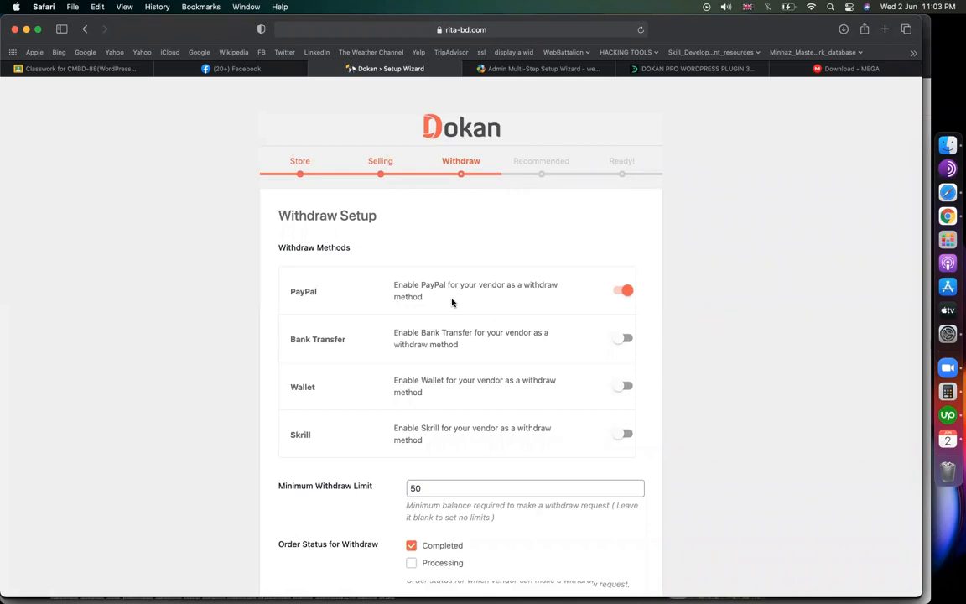
Step: Enable Bank Transfer withdrawals, change the minimum withdraw limit from 50 to 100, and continue
{"action": "scroll", "coordinate": [453, 301], "scroll_direction": "down", "scroll_amount": 1}
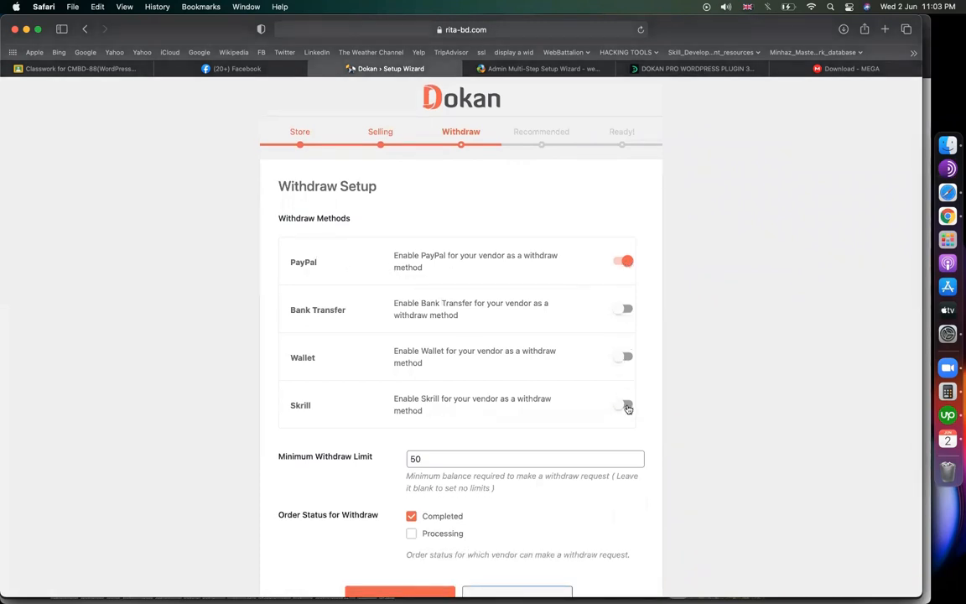
{"action": "left_click", "coordinate": [626, 310]}
{"action": "scroll", "coordinate": [381, 380], "scroll_direction": "down", "scroll_amount": 3}
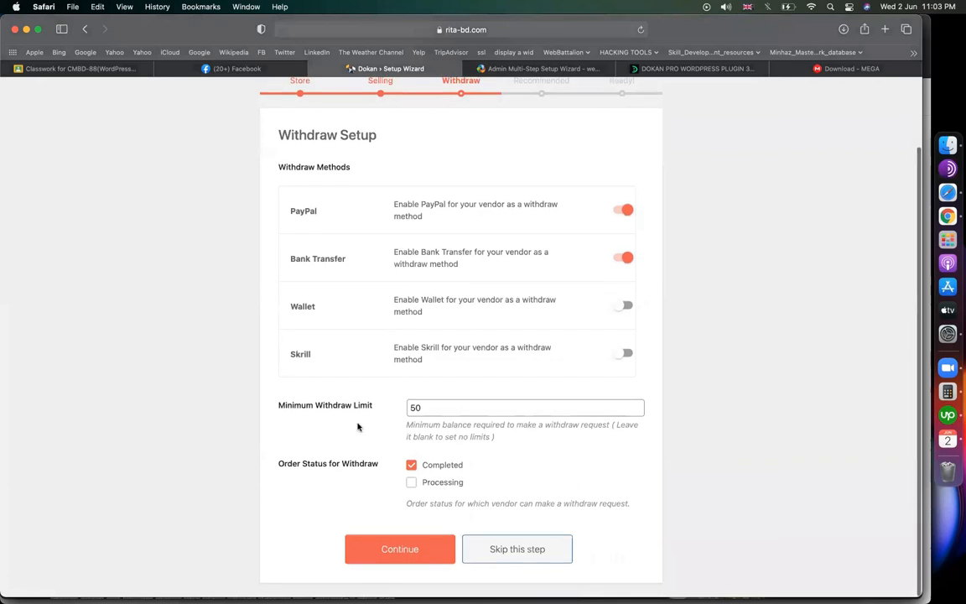
{"action": "left_click", "coordinate": [345, 410]}
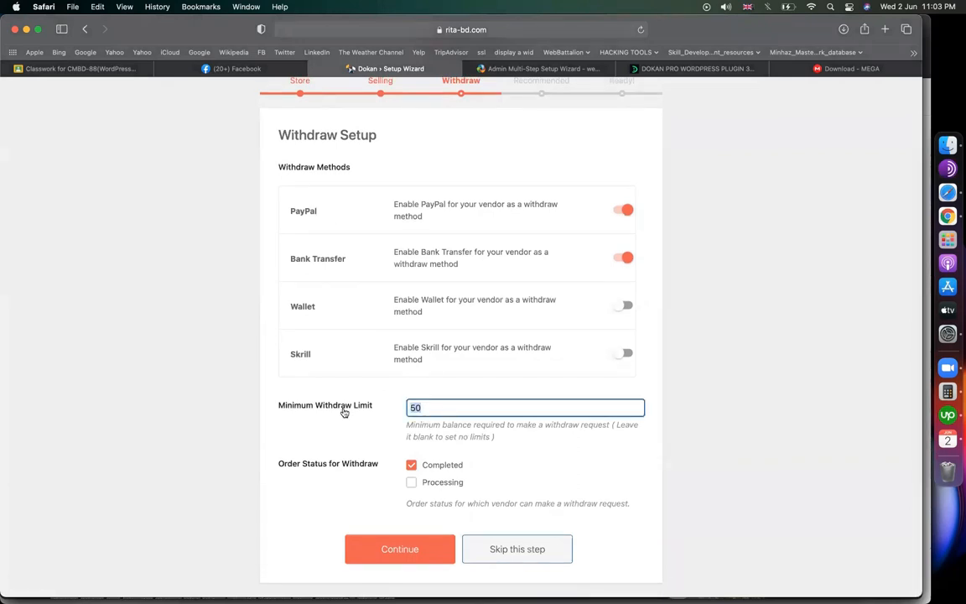
{"action": "type", "text": "1000"}
{"action": "key", "text": "BackSpace"}
{"action": "left_click", "coordinate": [699, 433]}
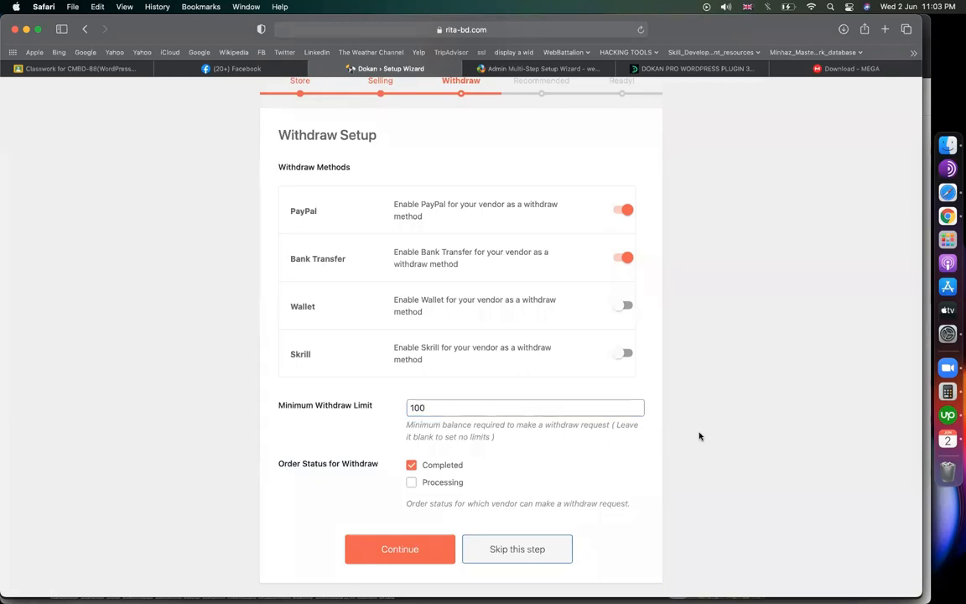
{"action": "left_click_drag", "start_coordinate": [428, 408], "coordinate": [400, 411]}
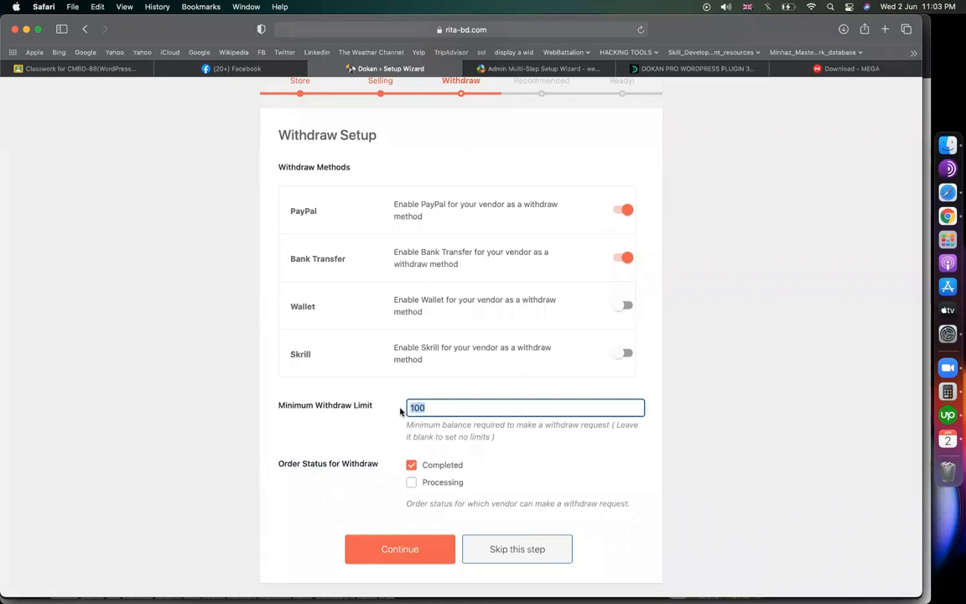
{"action": "left_click", "coordinate": [442, 405]}
{"action": "right_click", "coordinate": [391, 439]}
{"action": "left_click", "coordinate": [390, 555]}
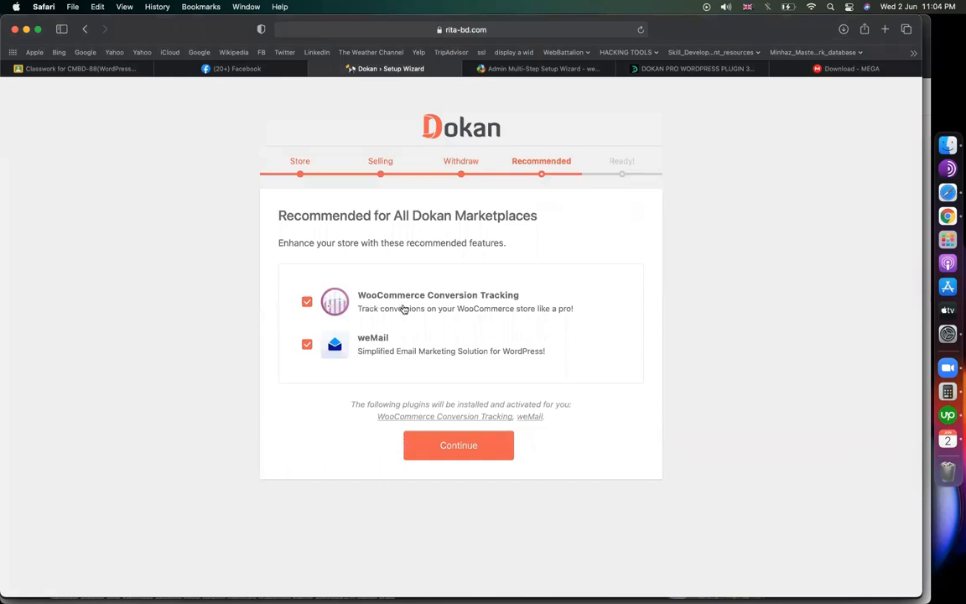
Step: Continue with WooCommerce Conversion Tracking and weMail checked to finish the Dokan wizard
{"action": "left_click", "coordinate": [426, 458]}
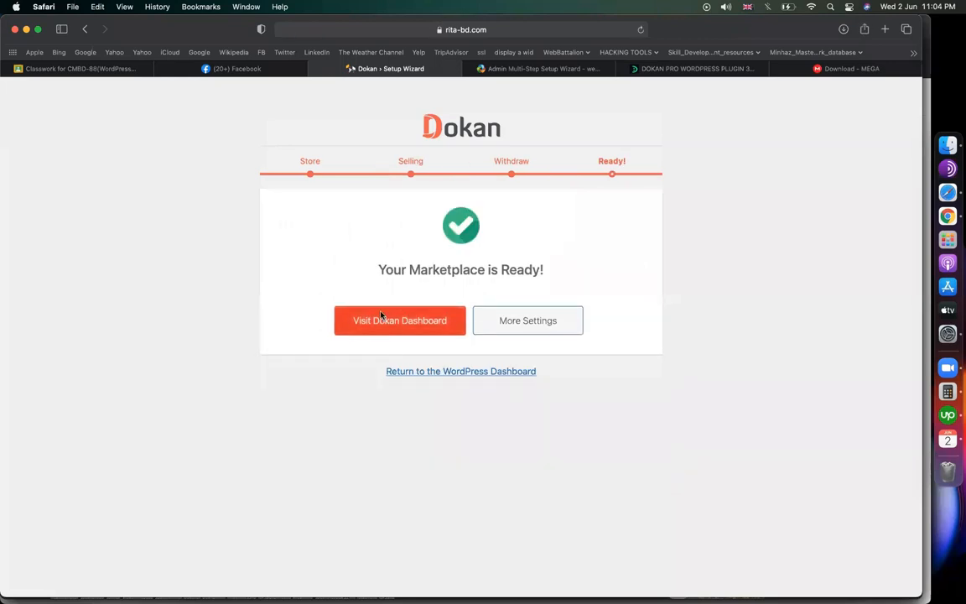
Step: Read the Basic Configuration guide in the wedevs Dokan documentation
{"action": "left_click", "coordinate": [526, 70]}
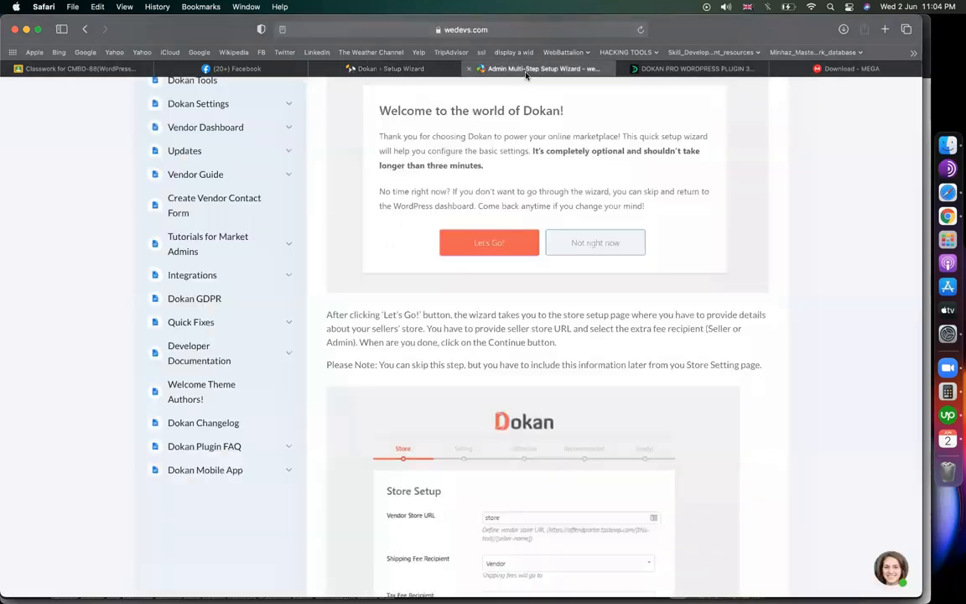
{"action": "scroll", "coordinate": [496, 344], "scroll_direction": "down", "scroll_amount": 20}
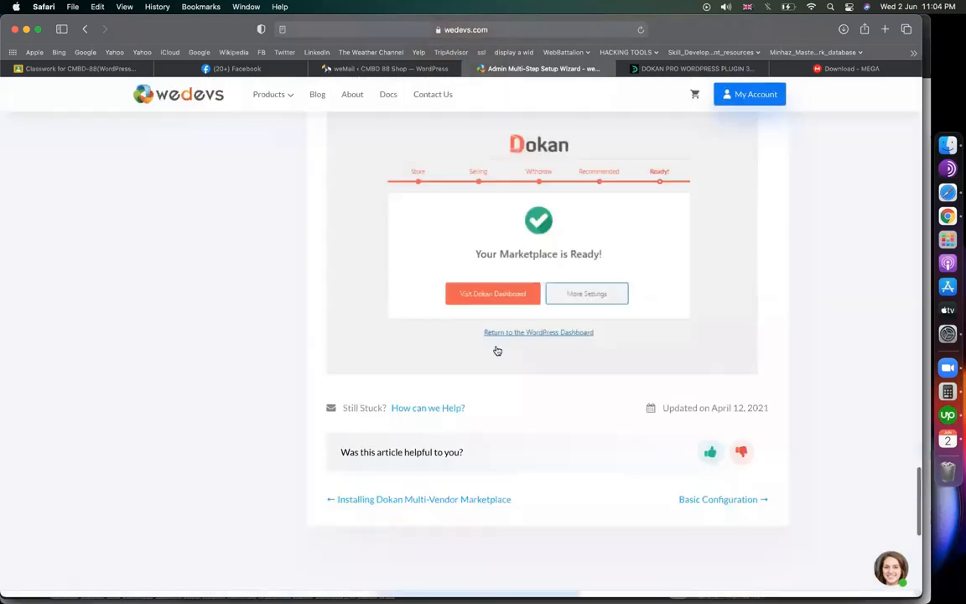
{"action": "scroll", "coordinate": [497, 351], "scroll_direction": "up", "scroll_amount": 20}
{"action": "scroll", "coordinate": [289, 360], "scroll_direction": "down", "scroll_amount": 3}
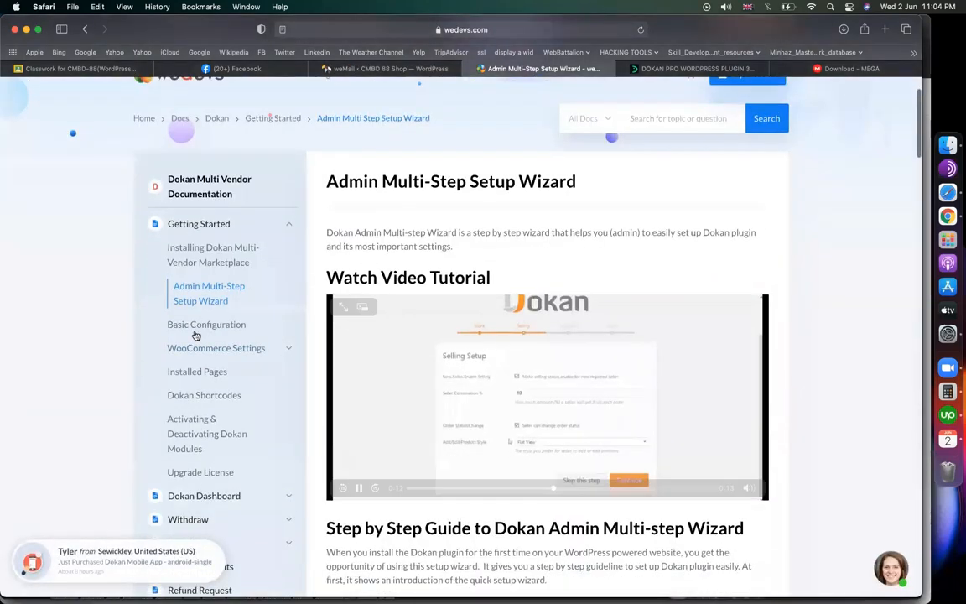
{"action": "left_click", "coordinate": [197, 324]}
{"action": "scroll", "coordinate": [574, 331], "scroll_direction": "down", "scroll_amount": 3}
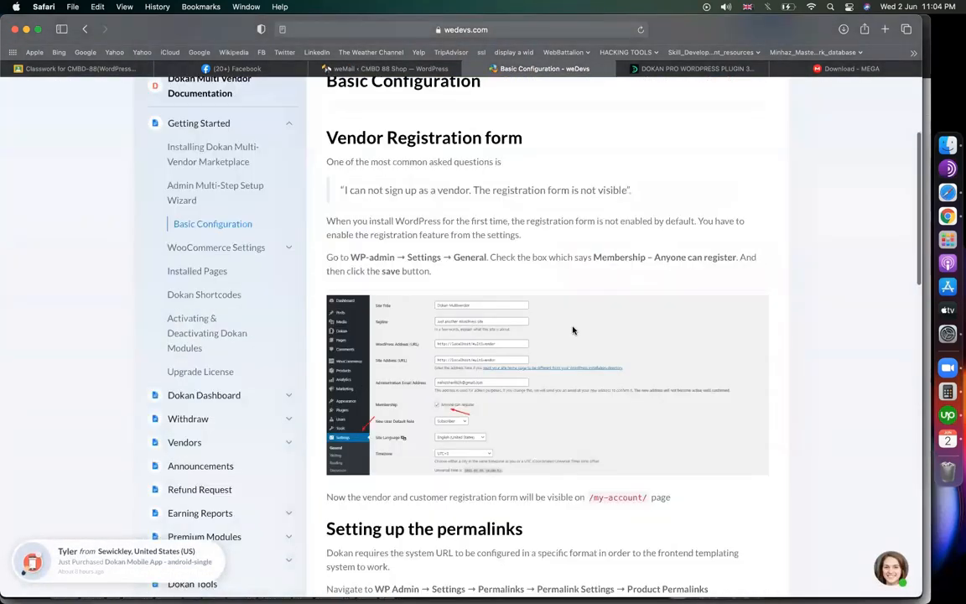
{"action": "scroll", "coordinate": [573, 330], "scroll_direction": "down", "scroll_amount": 2}
{"action": "scroll", "coordinate": [492, 295], "scroll_direction": "up", "scroll_amount": 5}
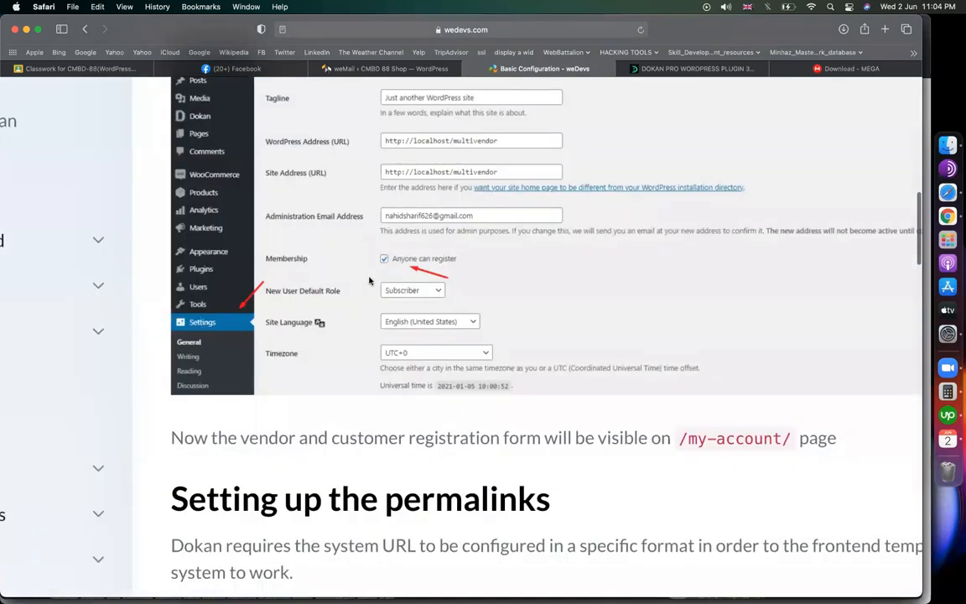
{"action": "scroll", "coordinate": [390, 235], "scroll_direction": "down", "scroll_amount": 5}
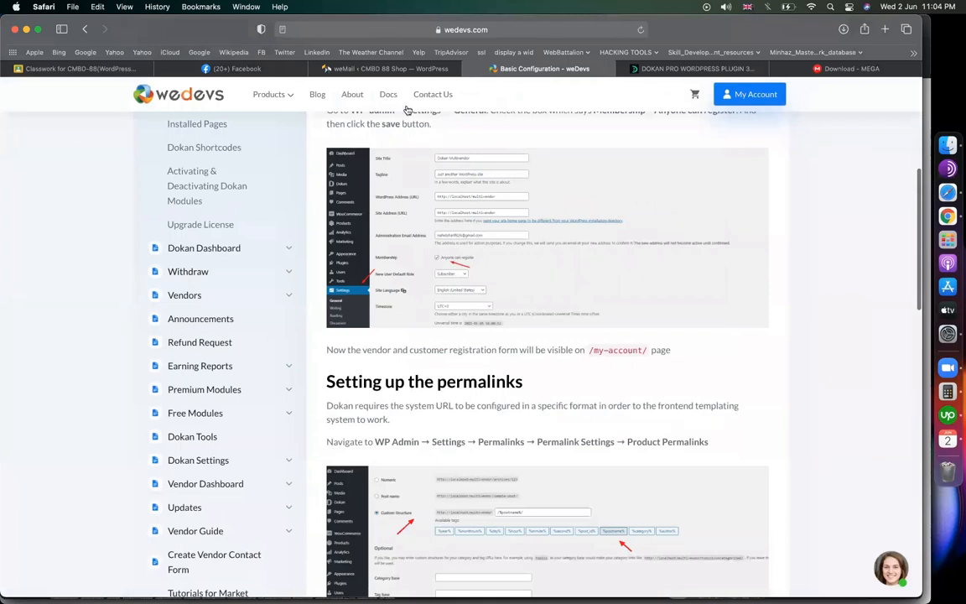
Step: Back in the WordPress admin, go to Settings > General
{"action": "left_click", "coordinate": [395, 68]}
{"action": "scroll", "coordinate": [20, 416], "scroll_direction": "down", "scroll_amount": 3}
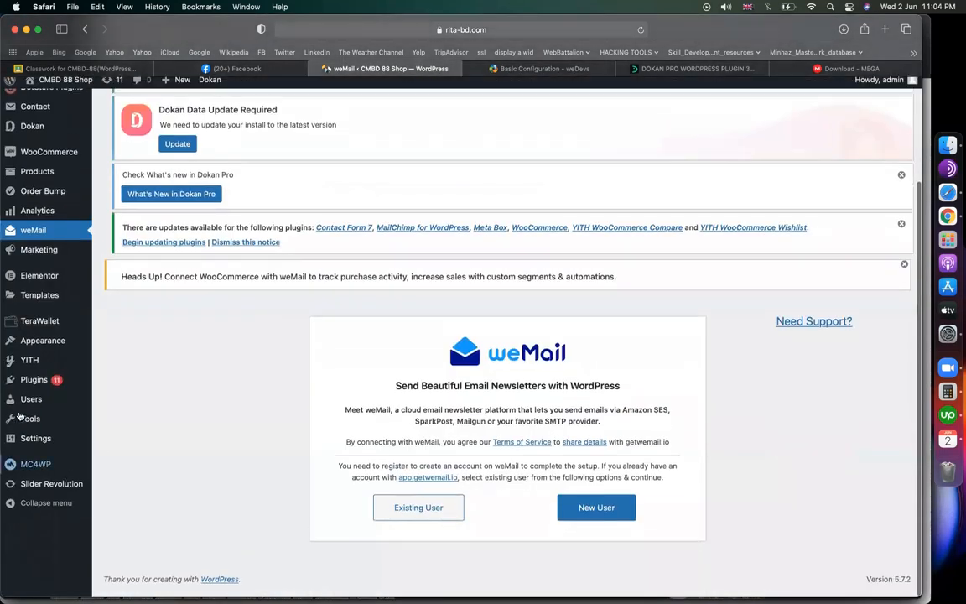
{"action": "mouse_move", "coordinate": [33, 438]}
{"action": "left_click", "coordinate": [105, 446]}
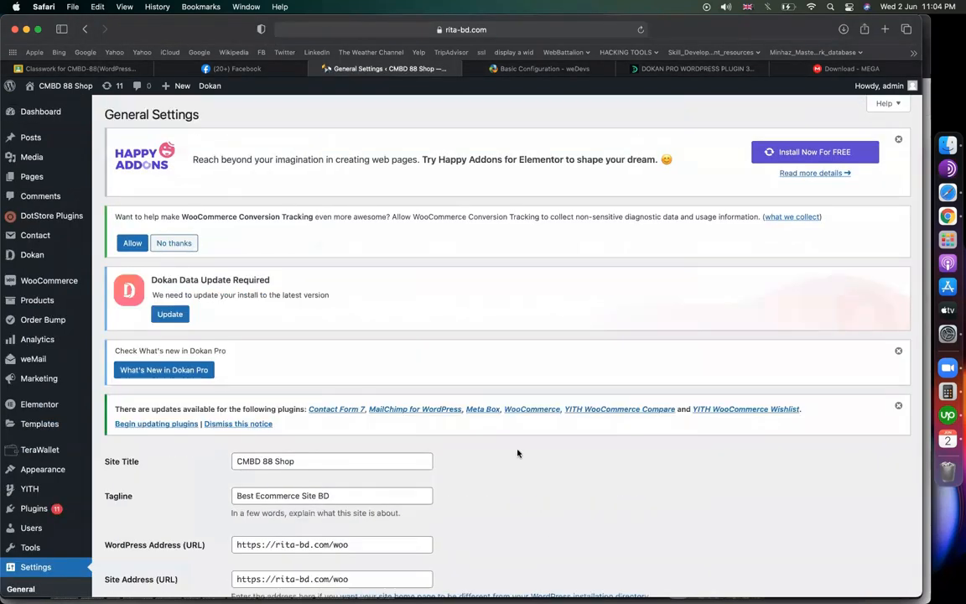
Step: Save the General Settings with Membership set to 'Anyone can register'
{"action": "scroll", "coordinate": [518, 453], "scroll_direction": "down", "scroll_amount": 10}
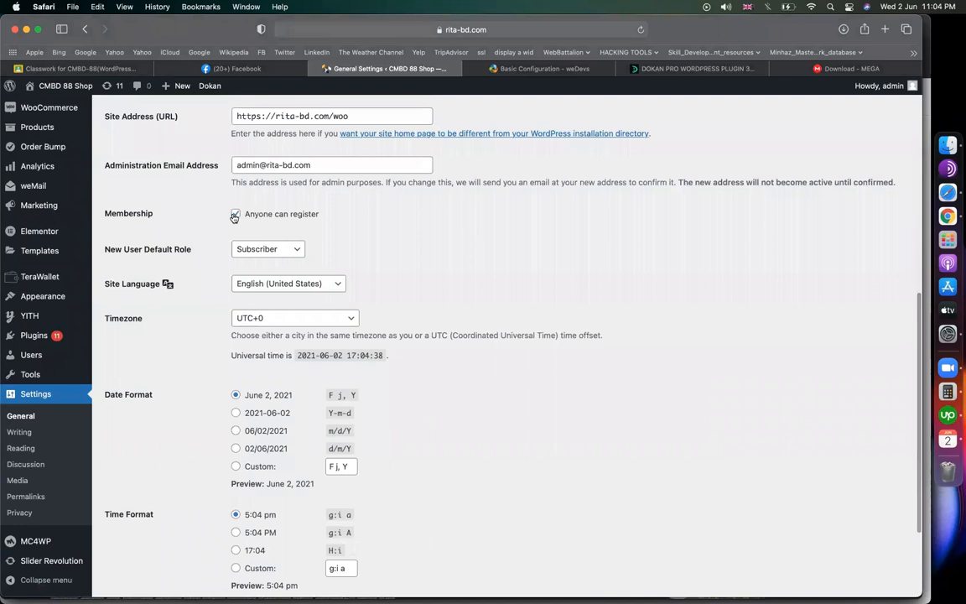
{"action": "scroll", "coordinate": [429, 302], "scroll_direction": "down", "scroll_amount": 3}
{"action": "left_click", "coordinate": [137, 537]}
{"action": "scroll", "coordinate": [379, 381], "scroll_direction": "up", "scroll_amount": 4}
Step: In the Basic Configuration guide, highlight the 'Setting up the permalinks' navigation path
{"action": "left_click", "coordinate": [544, 71]}
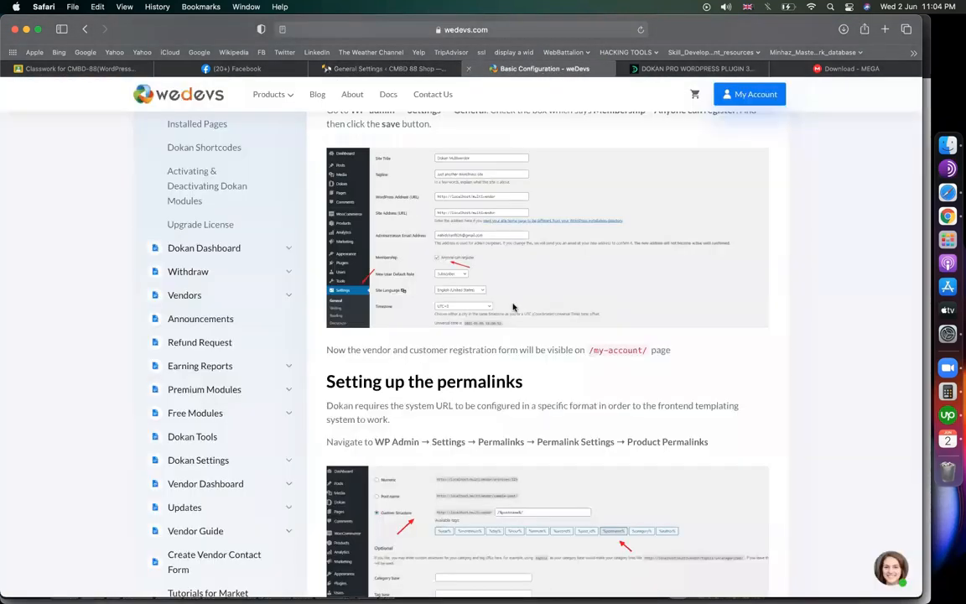
{"action": "scroll", "coordinate": [514, 307], "scroll_direction": "down", "scroll_amount": 4}
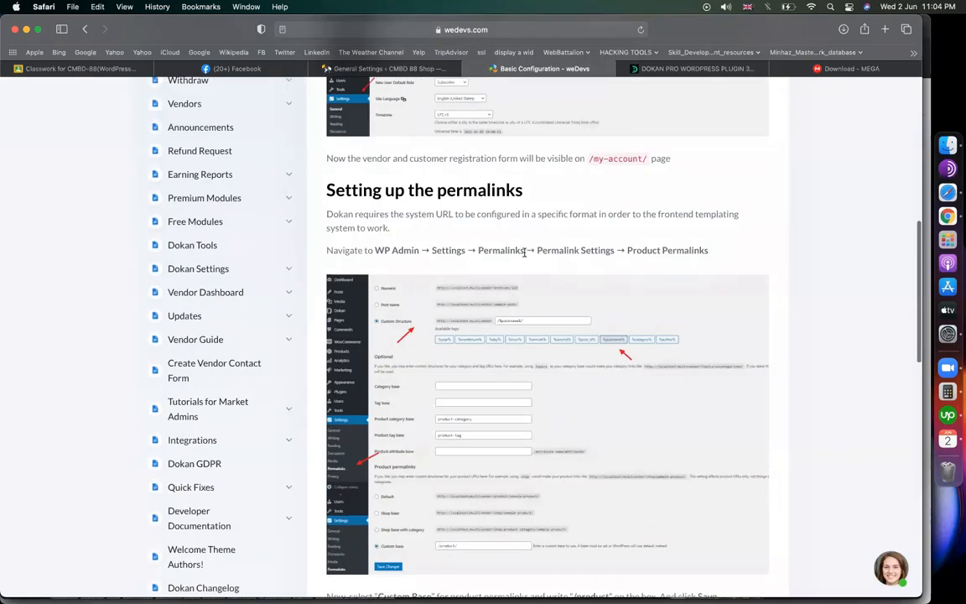
{"action": "left_click_drag", "start_coordinate": [376, 250], "coordinate": [419, 250]}
{"action": "left_click_drag", "start_coordinate": [555, 249], "coordinate": [709, 254]}
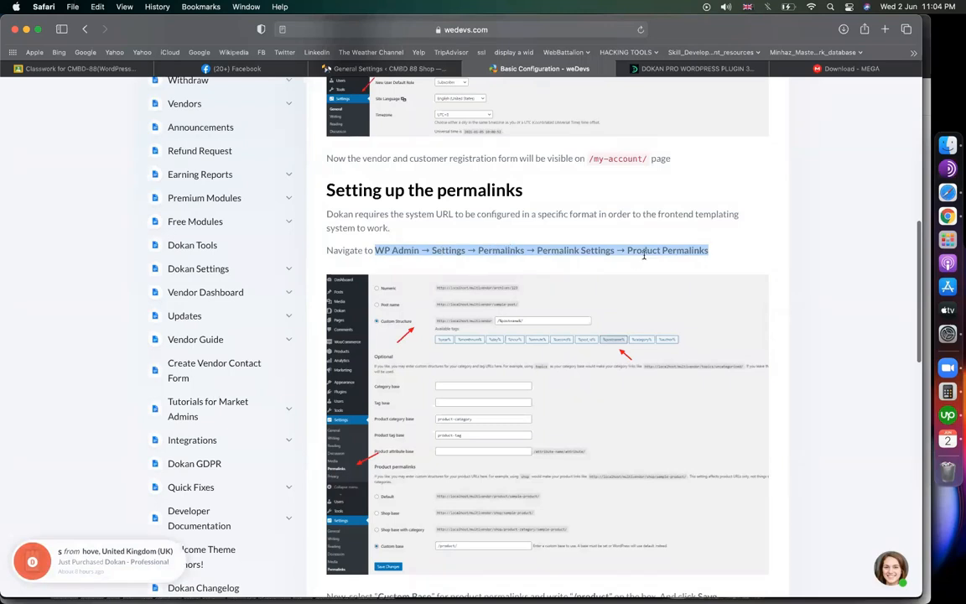
{"action": "scroll", "coordinate": [523, 285], "scroll_direction": "up", "scroll_amount": 3}
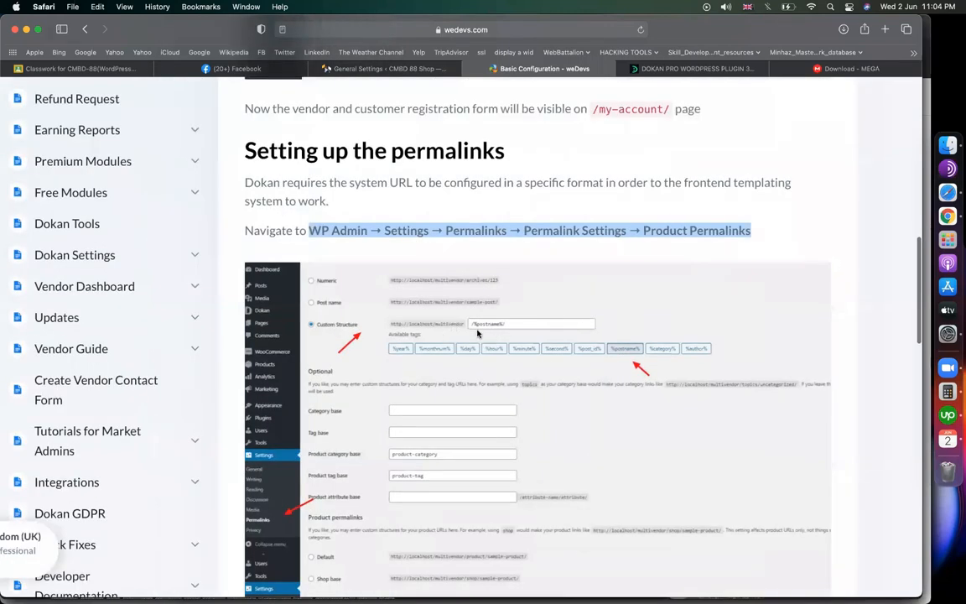
{"action": "scroll", "coordinate": [403, 411], "scroll_direction": "down", "scroll_amount": 2}
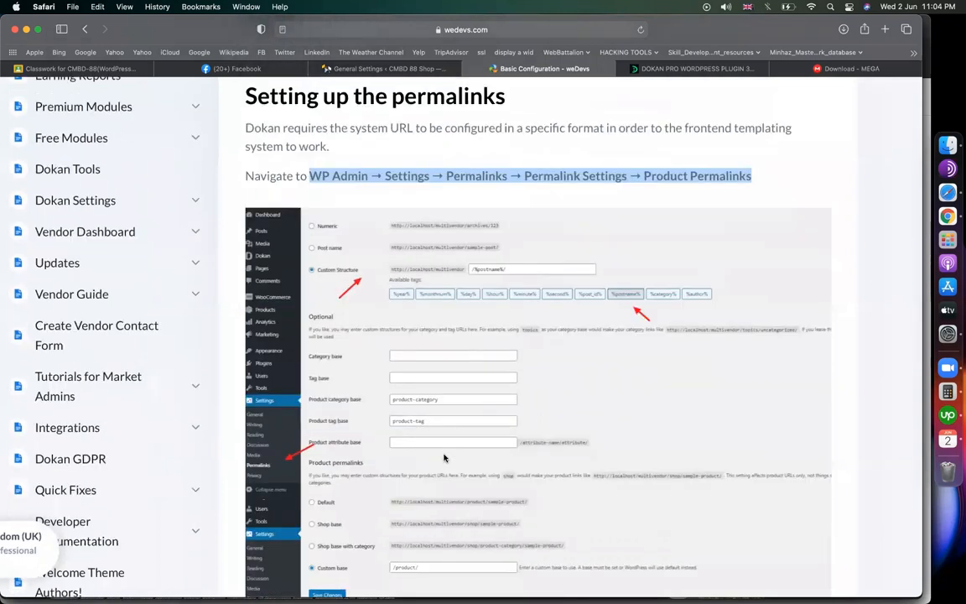
{"action": "scroll", "coordinate": [445, 458], "scroll_direction": "down", "scroll_amount": 3}
{"action": "scroll", "coordinate": [419, 444], "scroll_direction": "down", "scroll_amount": 2}
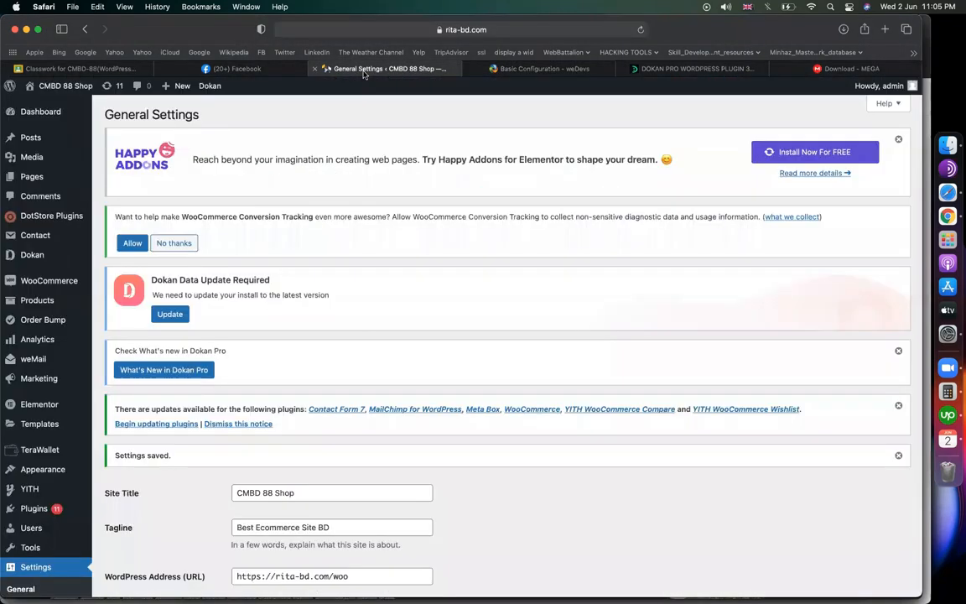
Step: Return to WordPress and go to Settings > Permalinks
{"action": "left_click", "coordinate": [352, 68]}
{"action": "scroll", "coordinate": [121, 411], "scroll_direction": "down", "scroll_amount": 8}
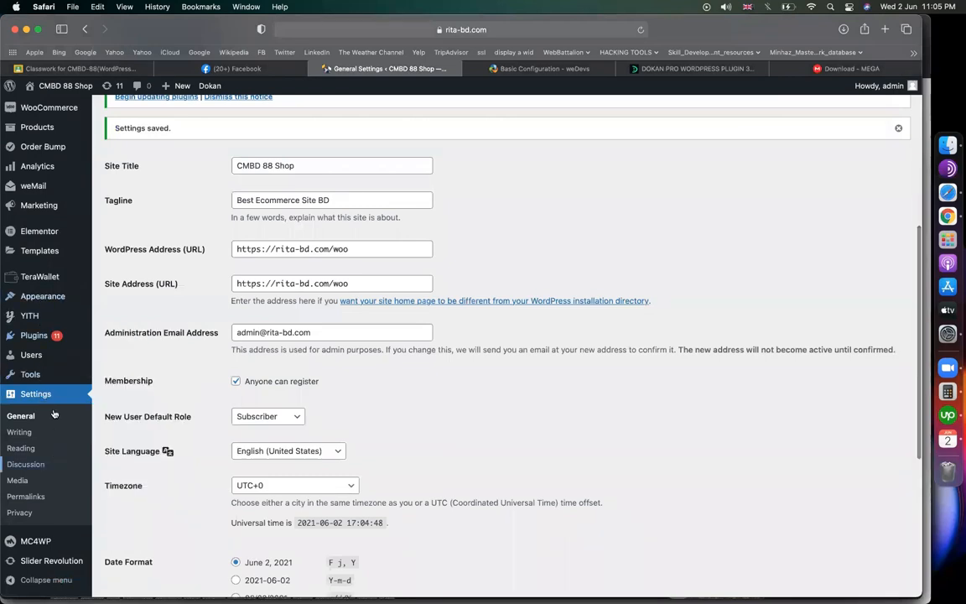
{"action": "scroll", "coordinate": [52, 414], "scroll_direction": "up", "scroll_amount": 3}
{"action": "mouse_move", "coordinate": [37, 315]}
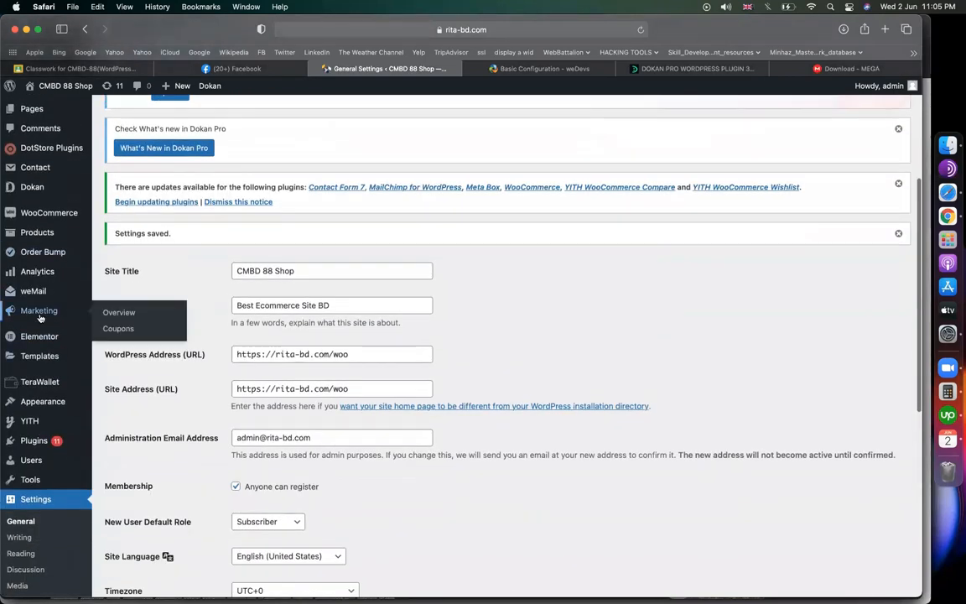
{"action": "scroll", "coordinate": [39, 317], "scroll_direction": "down", "scroll_amount": 10}
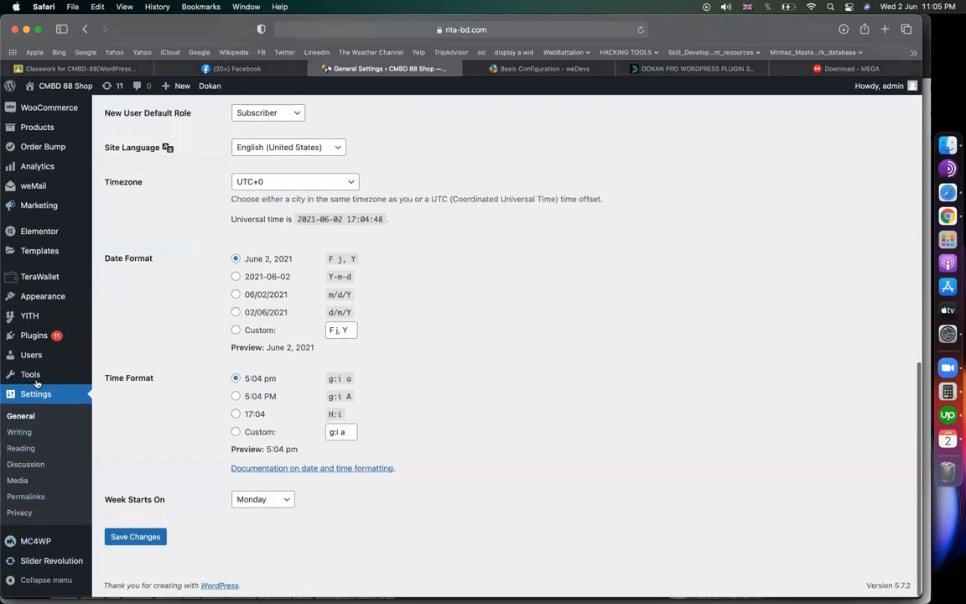
{"action": "left_click", "coordinate": [23, 496]}
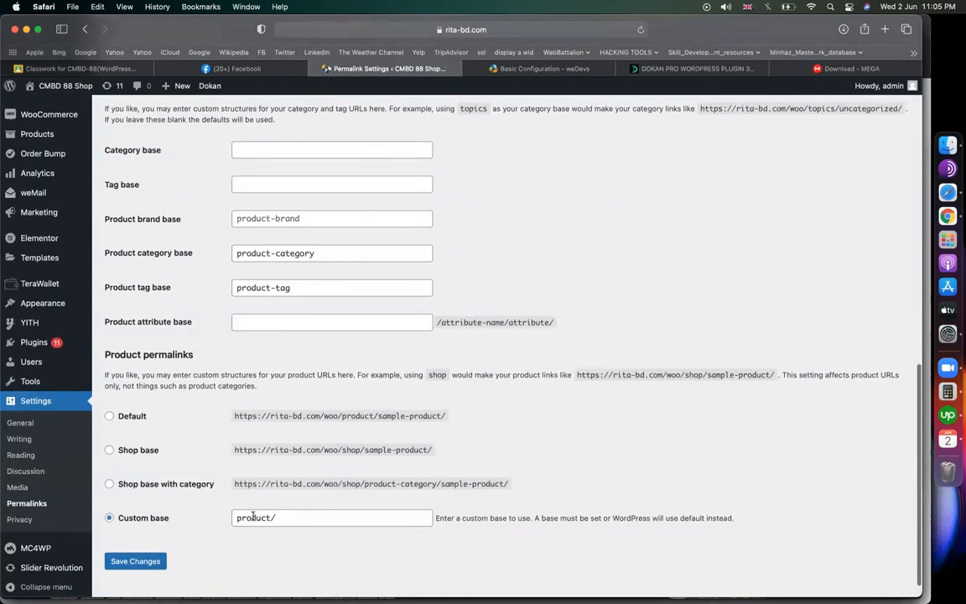
Step: Confirm product permalinks use the custom base product/ and save the permalink settings
{"action": "left_click_drag", "start_coordinate": [277, 519], "coordinate": [208, 520]}
{"action": "scroll", "coordinate": [492, 380], "scroll_direction": "up", "scroll_amount": 2}
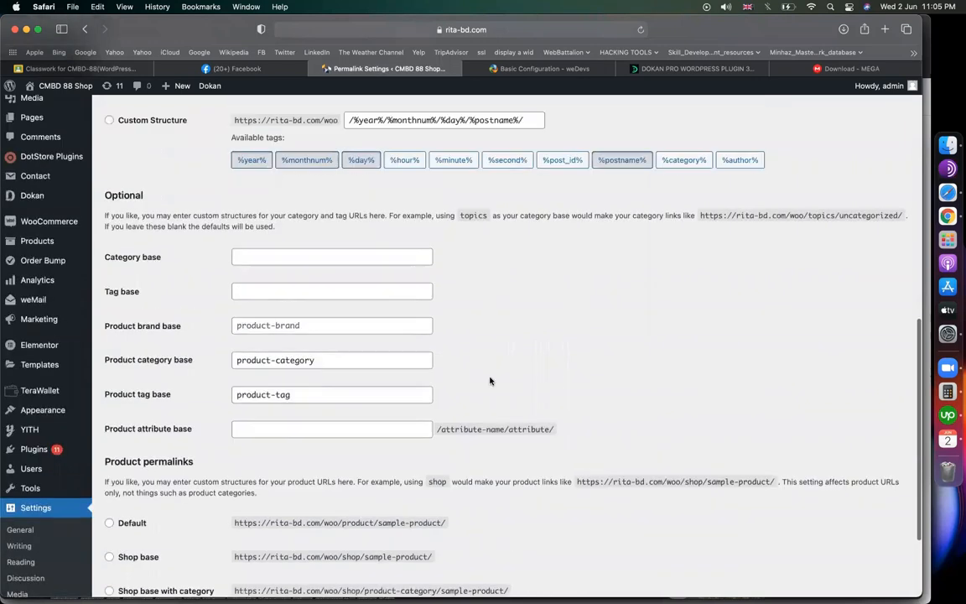
{"action": "scroll", "coordinate": [491, 380], "scroll_direction": "up", "scroll_amount": 2}
{"action": "scroll", "coordinate": [492, 380], "scroll_direction": "down", "scroll_amount": 5}
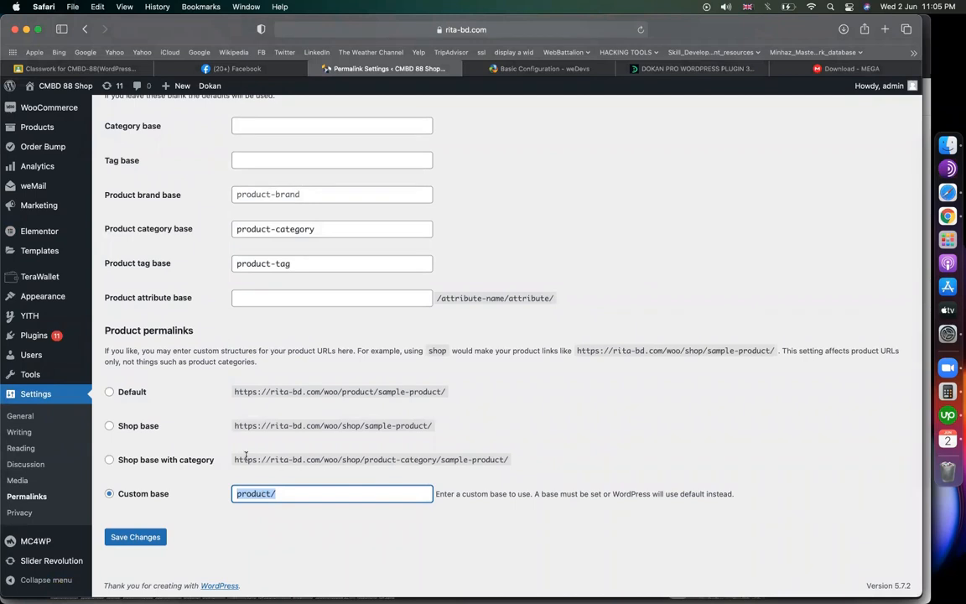
{"action": "left_click", "coordinate": [235, 461]}
{"action": "left_click_drag", "start_coordinate": [233, 459], "coordinate": [361, 459]}
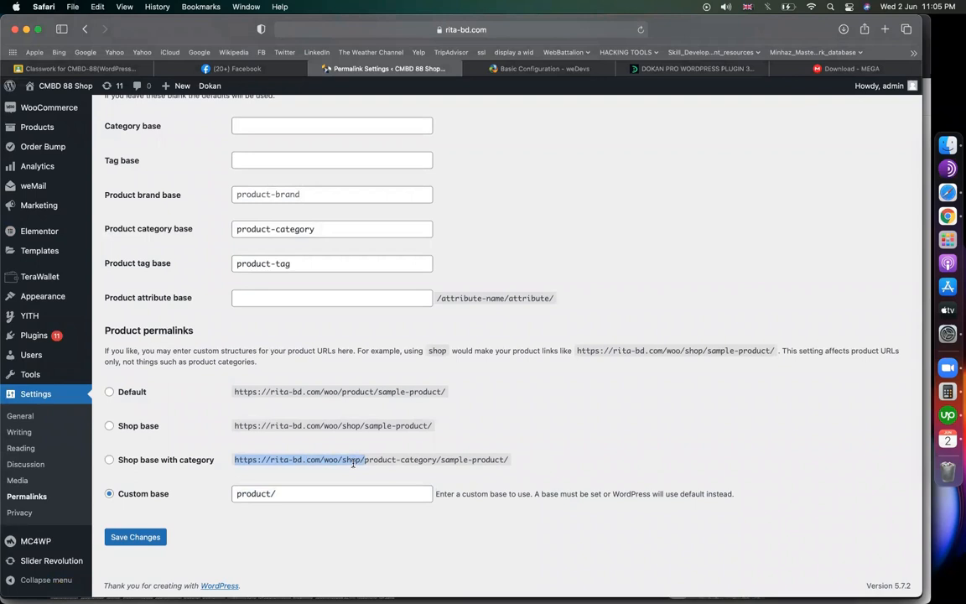
{"action": "triple_click", "coordinate": [288, 491]}
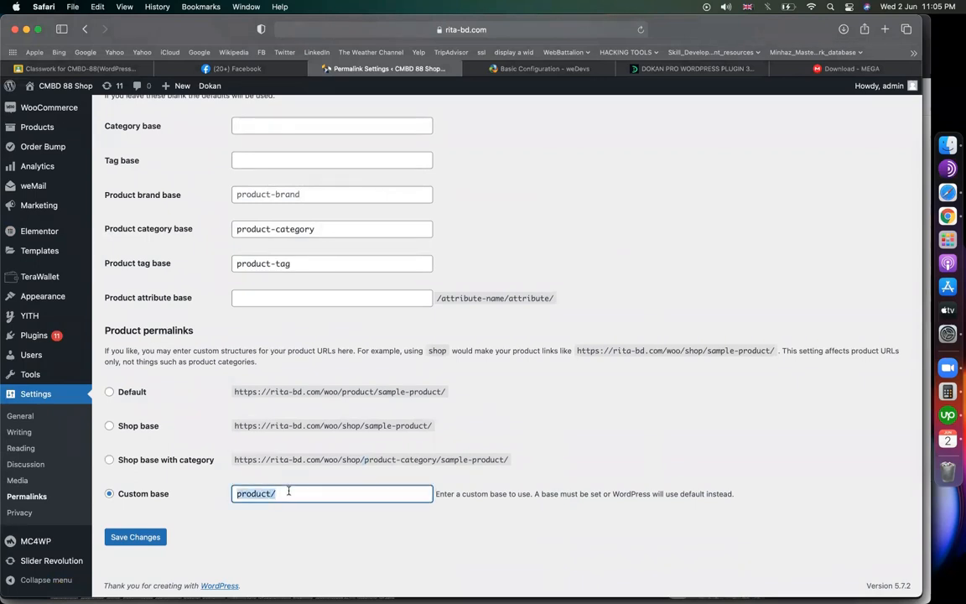
{"action": "left_click", "coordinate": [135, 536]}
{"action": "left_click", "coordinate": [558, 71]}
Step: Read the WooCommerce Settings, Payment, Shipping and Tax articles in the weDevs docs
{"action": "scroll", "coordinate": [496, 252], "scroll_direction": "down", "scroll_amount": 10}
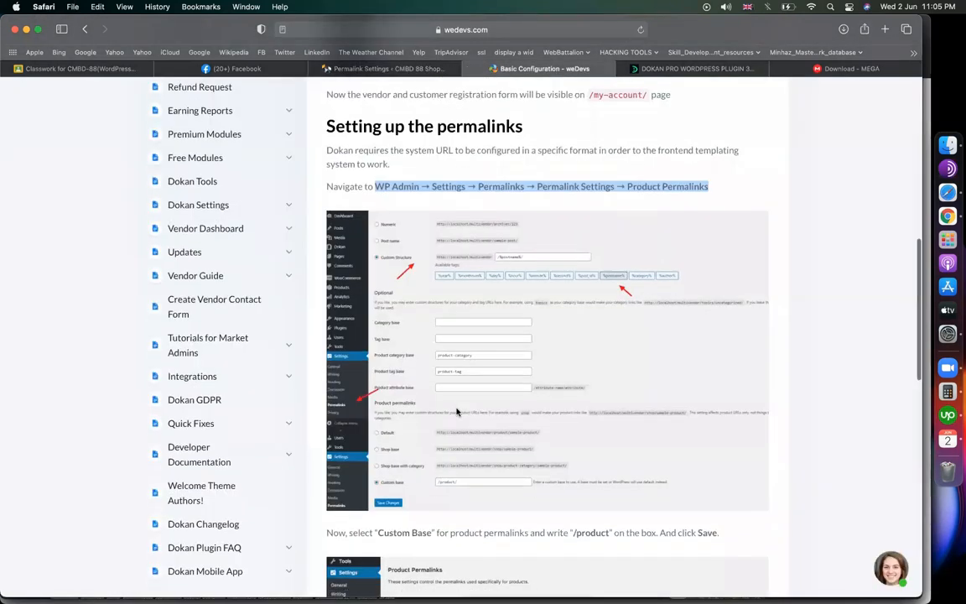
{"action": "scroll", "coordinate": [455, 410], "scroll_direction": "up", "scroll_amount": 5}
{"action": "scroll", "coordinate": [406, 338], "scroll_direction": "up", "scroll_amount": 15}
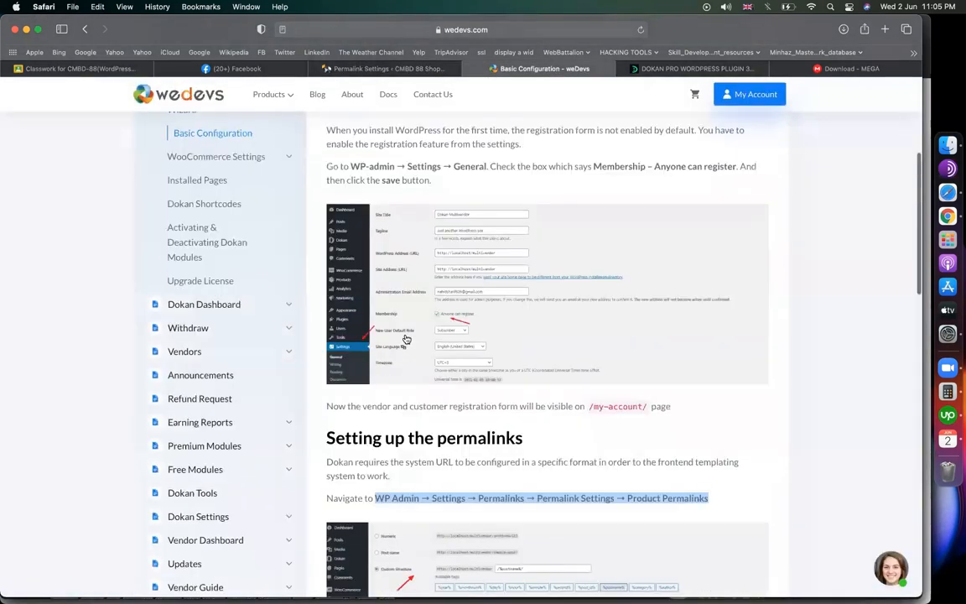
{"action": "left_click", "coordinate": [223, 307]}
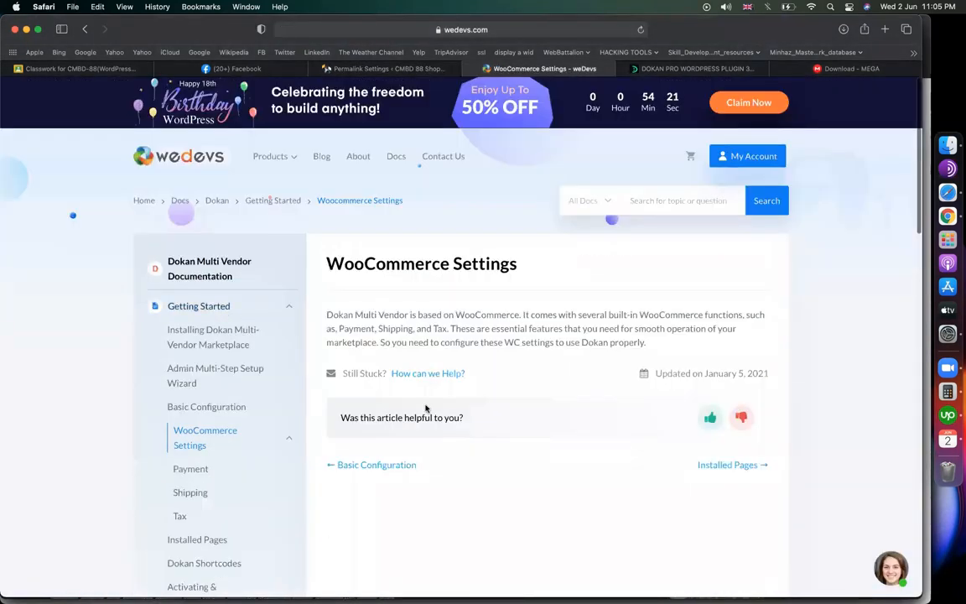
{"action": "scroll", "coordinate": [394, 394], "scroll_direction": "down", "scroll_amount": 3}
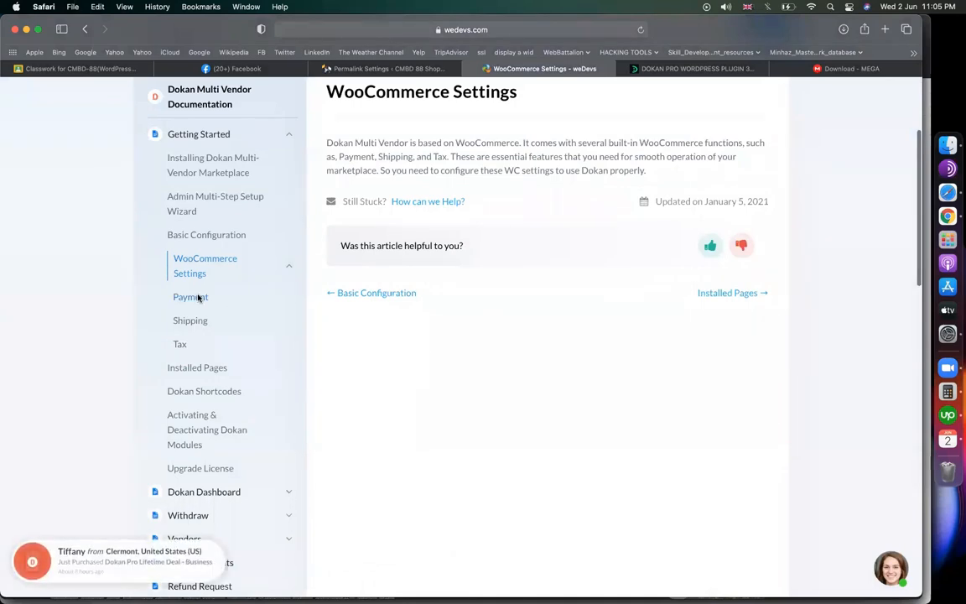
{"action": "left_click", "coordinate": [190, 297]}
{"action": "scroll", "coordinate": [503, 369], "scroll_direction": "down", "scroll_amount": 3}
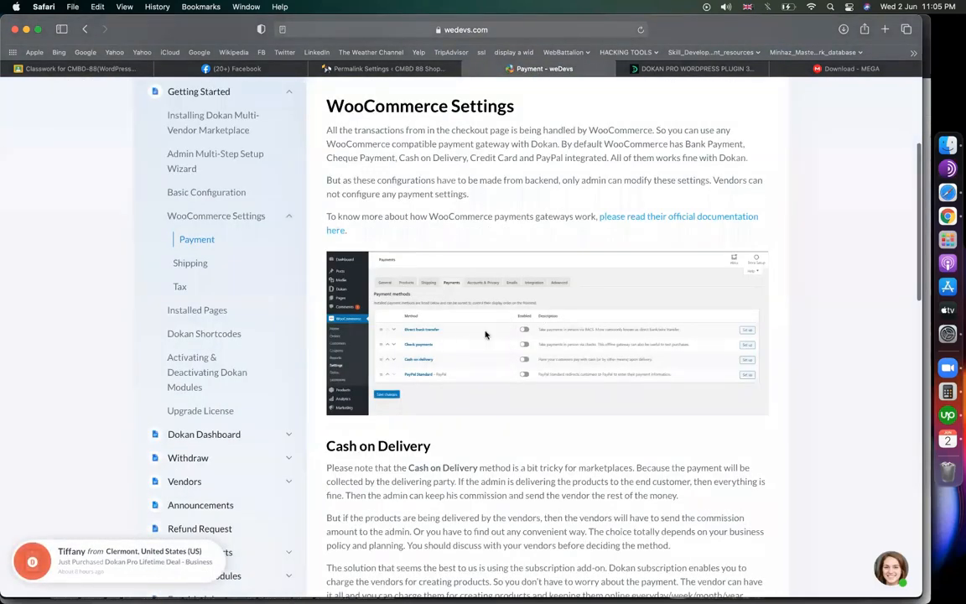
{"action": "left_click", "coordinate": [189, 266]}
{"action": "scroll", "coordinate": [377, 436], "scroll_direction": "down", "scroll_amount": 10}
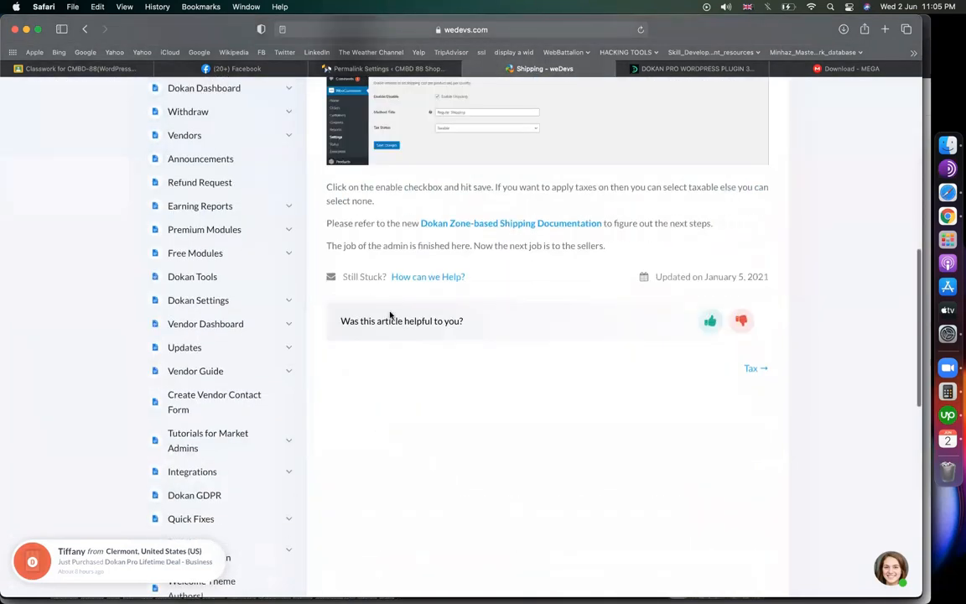
{"action": "scroll", "coordinate": [390, 315], "scroll_direction": "up", "scroll_amount": 5}
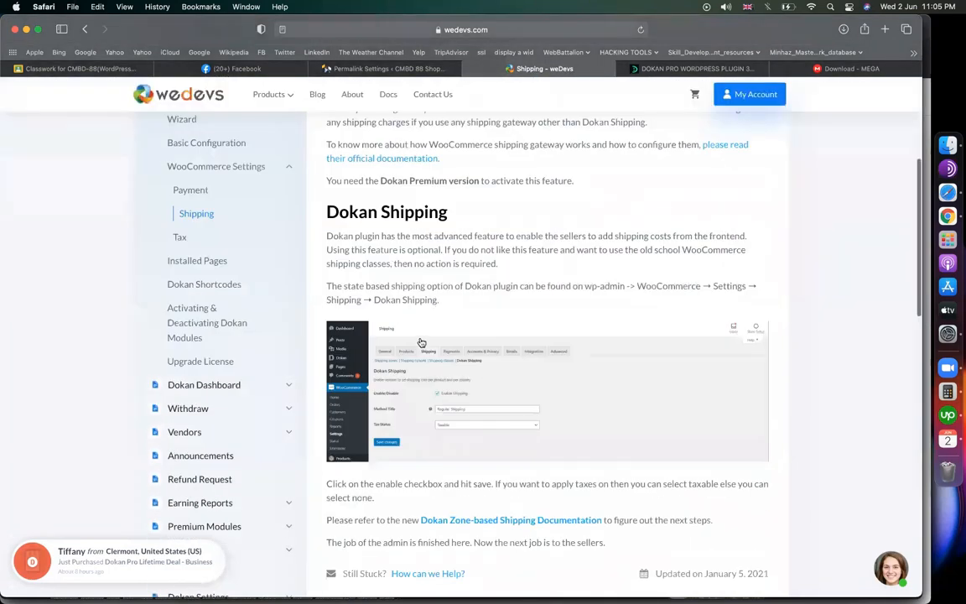
{"action": "left_click", "coordinate": [178, 240]}
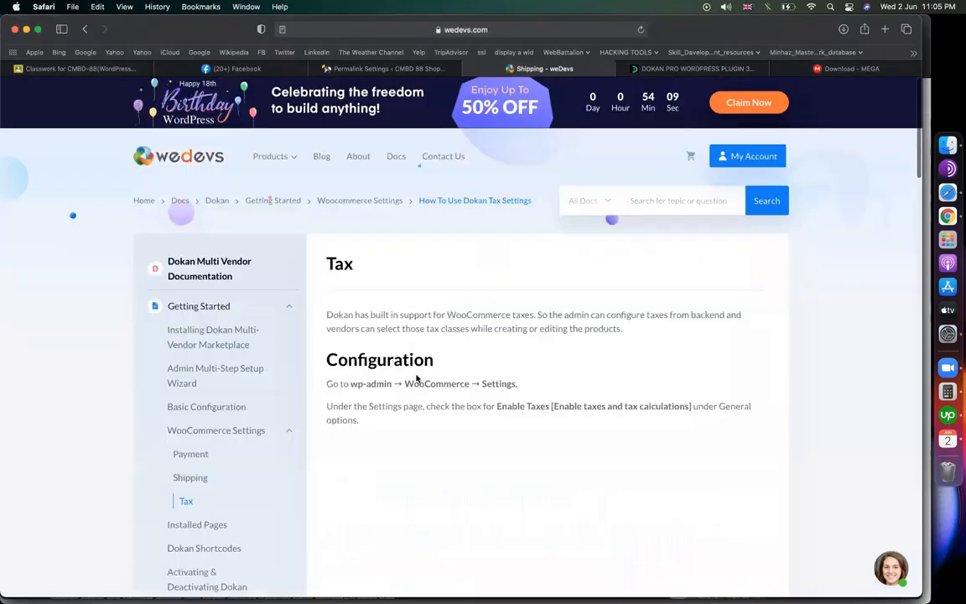
{"action": "scroll", "coordinate": [417, 379], "scroll_direction": "down", "scroll_amount": 2}
{"action": "key", "text": "ctrl+shift+Tab"}
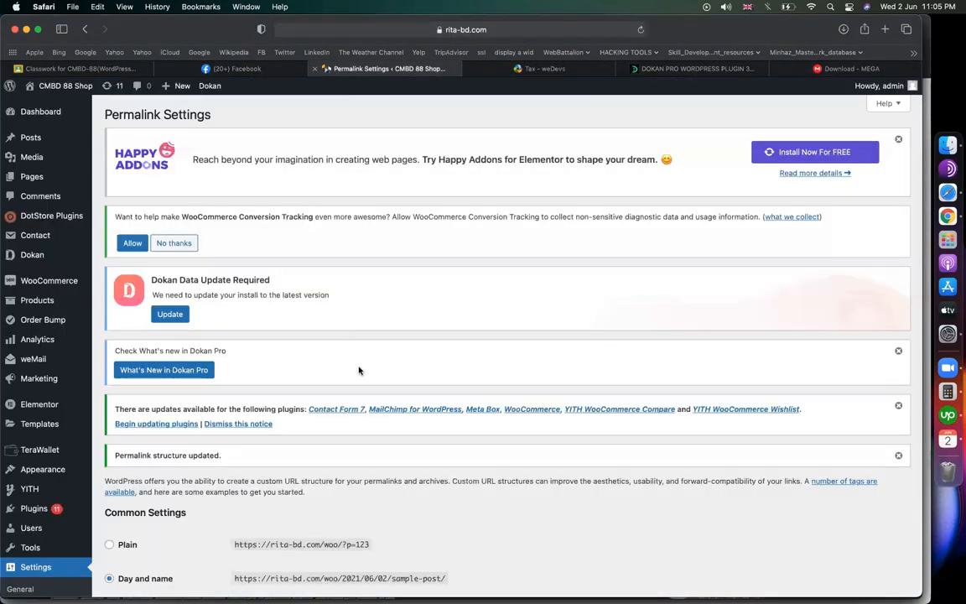
Step: Tick 'Enable tax rates and calculations' in WooCommerce > Settings > General and save
{"action": "mouse_move", "coordinate": [73, 280]}
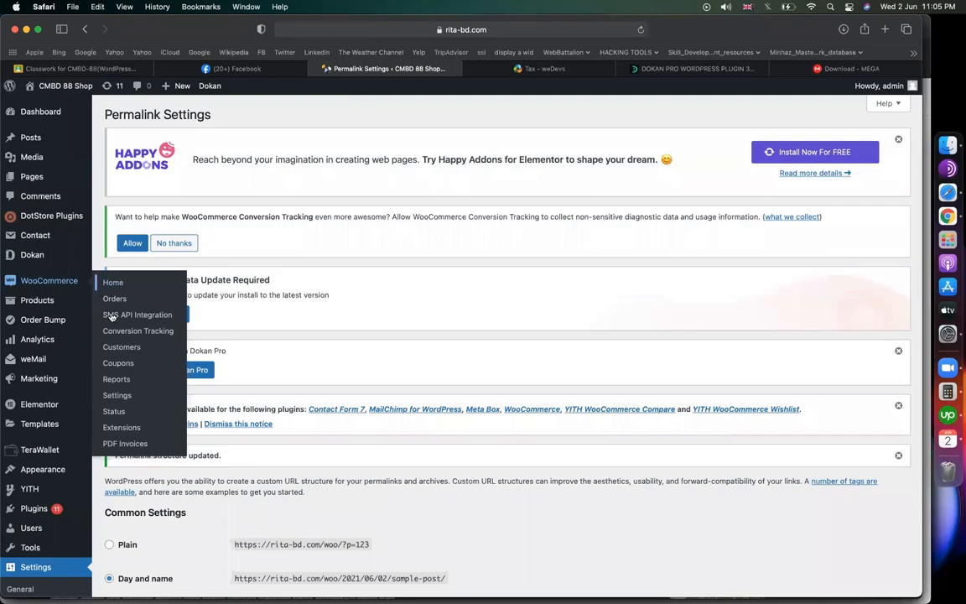
{"action": "left_click", "coordinate": [118, 395]}
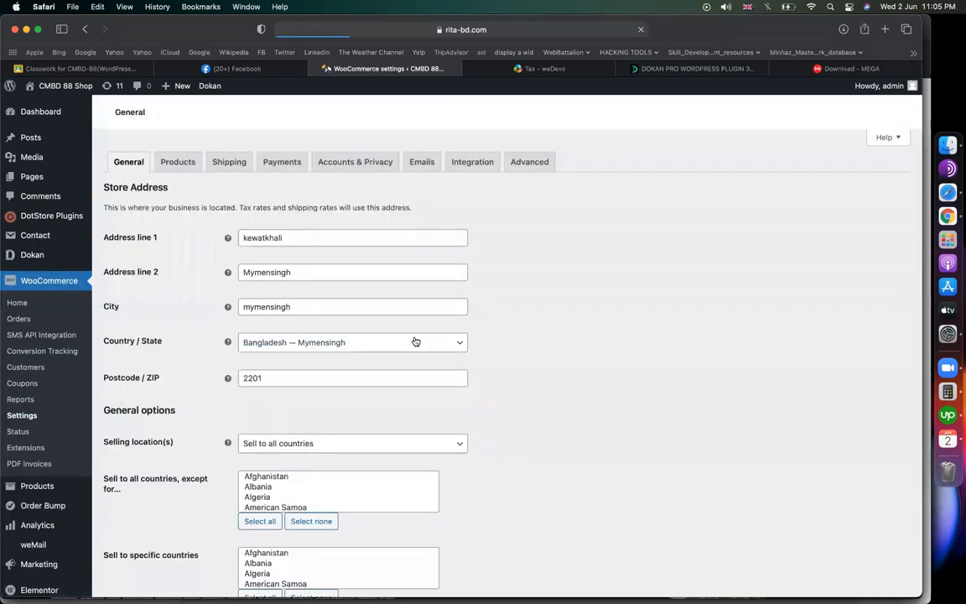
{"action": "scroll", "coordinate": [230, 325], "scroll_direction": "down", "scroll_amount": 5}
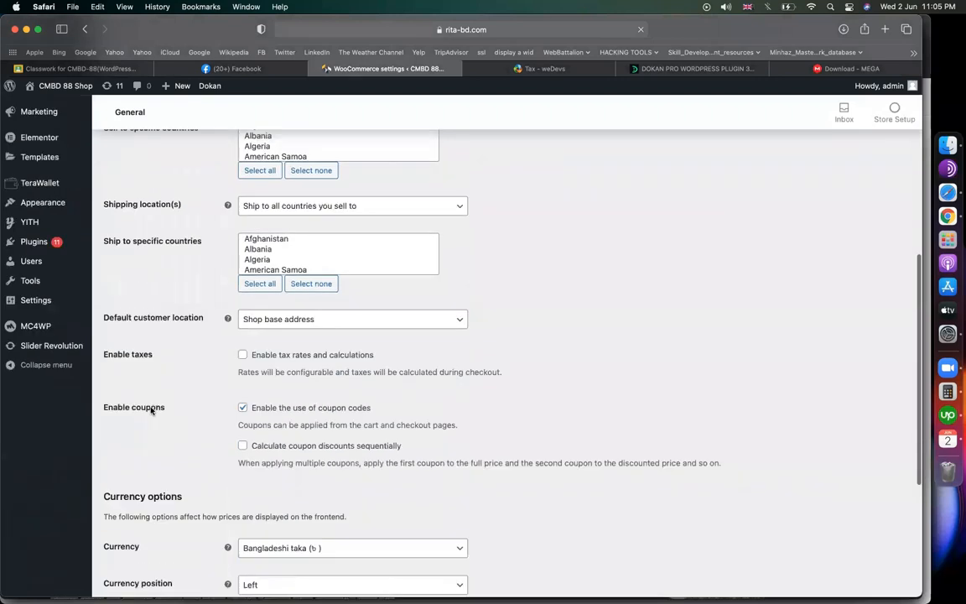
{"action": "scroll", "coordinate": [167, 383], "scroll_direction": "down", "scroll_amount": 4}
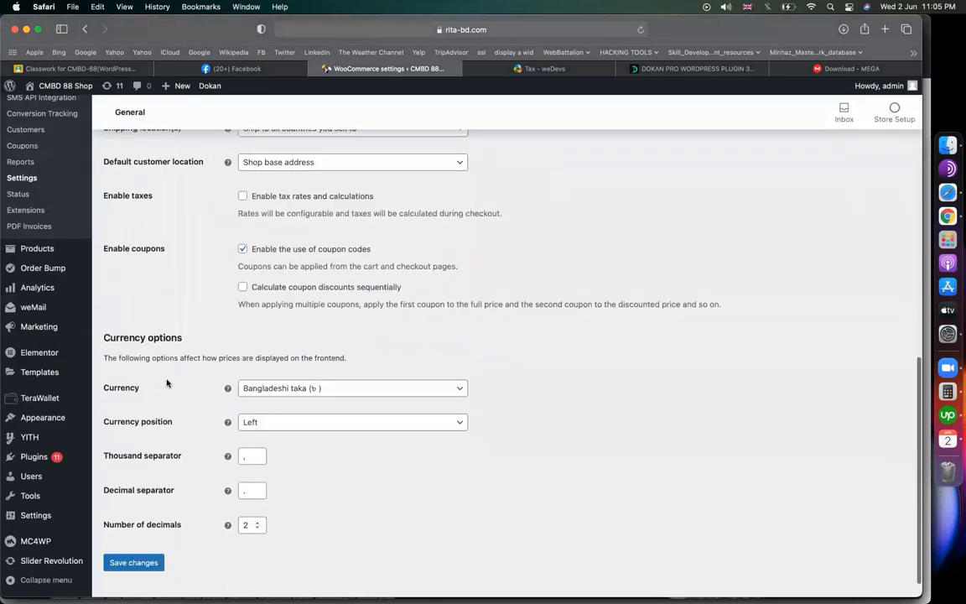
{"action": "scroll", "coordinate": [167, 384], "scroll_direction": "up", "scroll_amount": 3}
{"action": "left_click", "coordinate": [243, 322]}
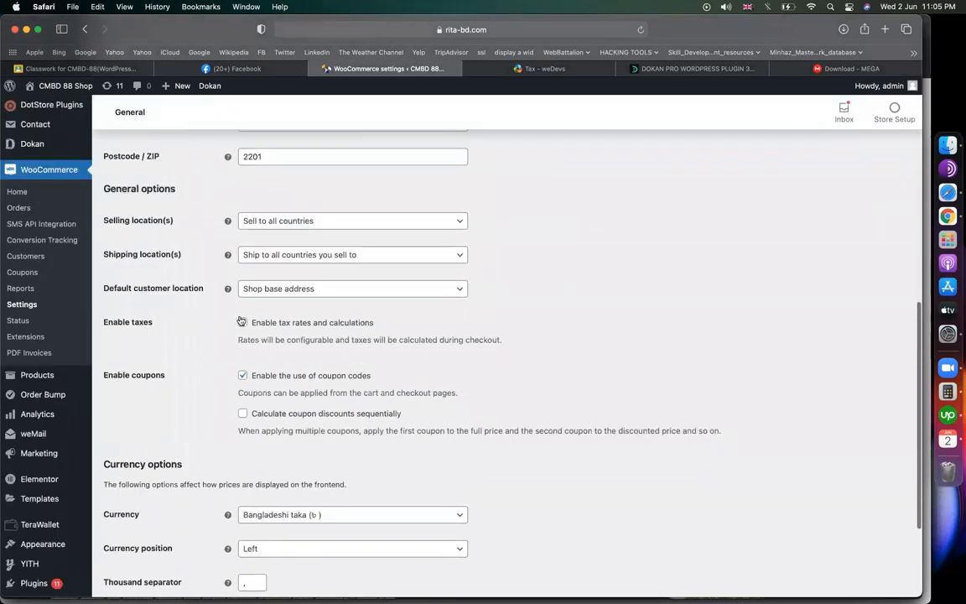
{"action": "scroll", "coordinate": [688, 321], "scroll_direction": "down", "scroll_amount": 3}
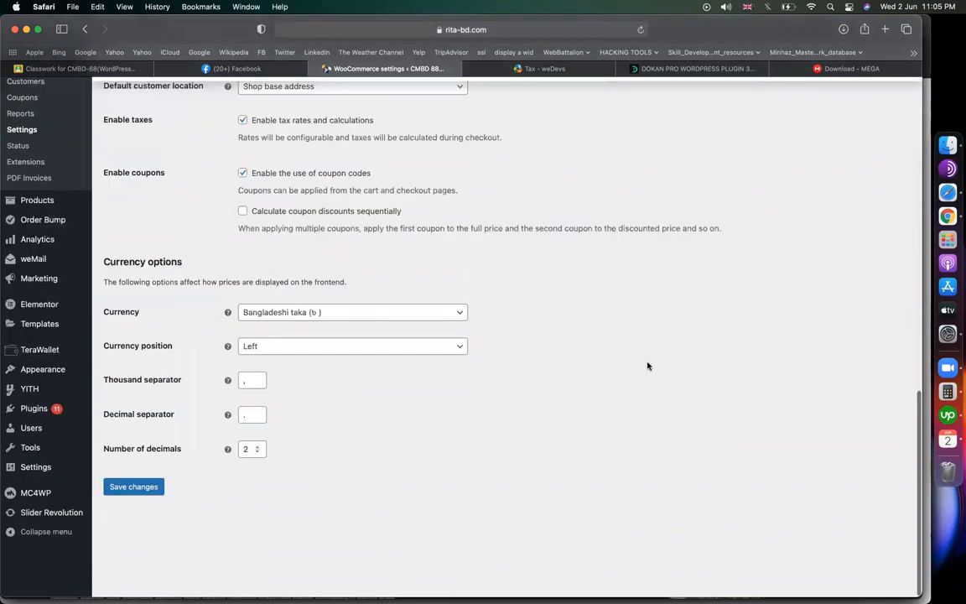
{"action": "left_click", "coordinate": [122, 537]}
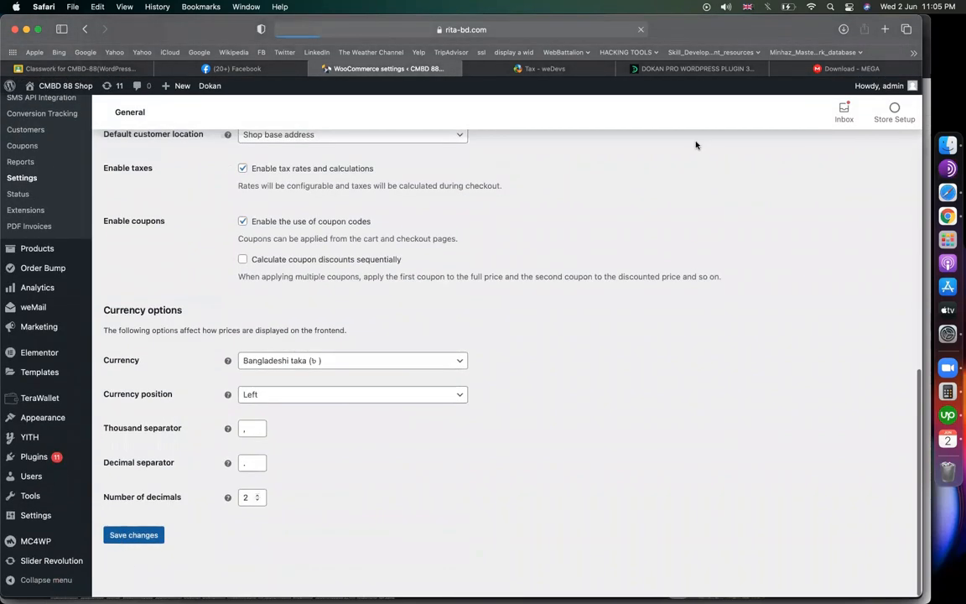
Step: Review the Dokan tax documentation, then return to the WooCommerce settings
{"action": "left_click", "coordinate": [541, 68]}
{"action": "scroll", "coordinate": [539, 387], "scroll_direction": "down", "scroll_amount": 3}
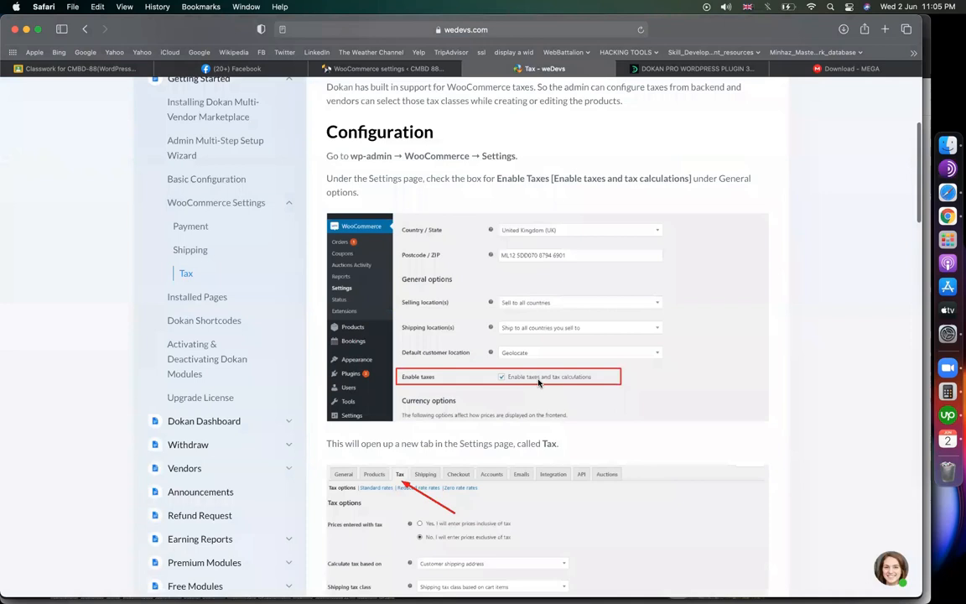
{"action": "scroll", "coordinate": [539, 382], "scroll_direction": "down", "scroll_amount": 2}
{"action": "scroll", "coordinate": [455, 459], "scroll_direction": "down", "scroll_amount": 2}
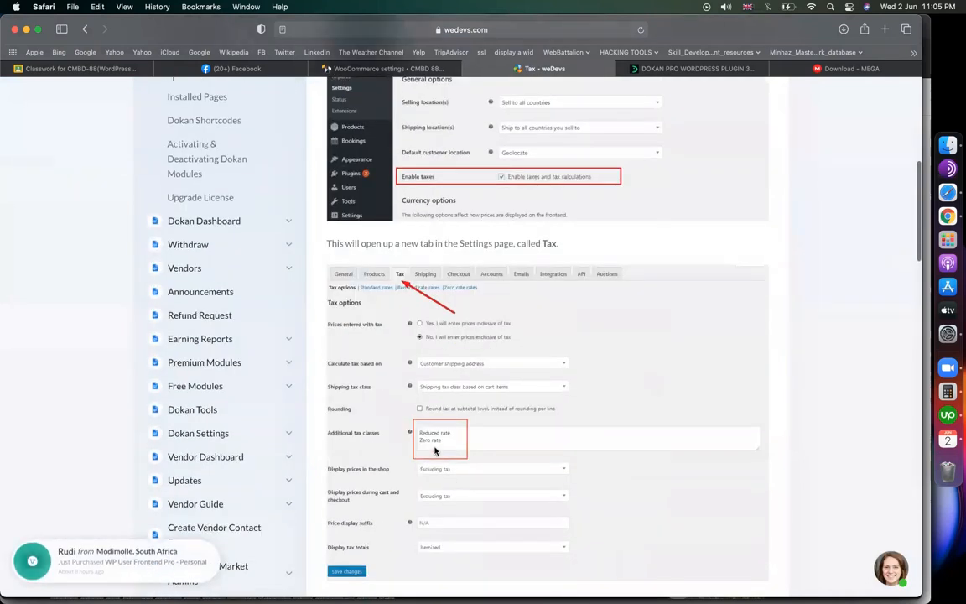
{"action": "left_click", "coordinate": [385, 68]}
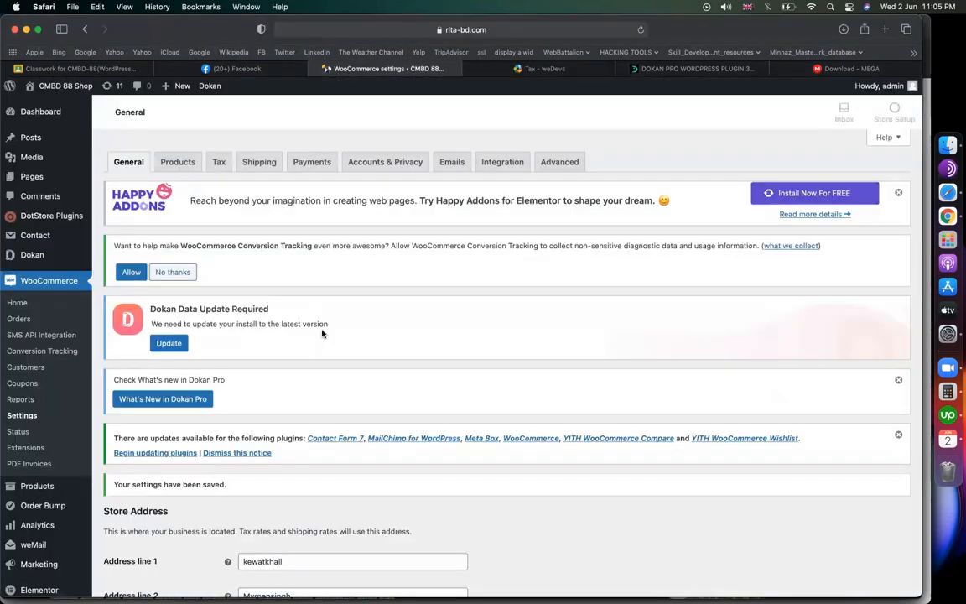
{"action": "scroll", "coordinate": [322, 334], "scroll_direction": "down", "scroll_amount": 5}
{"action": "scroll", "coordinate": [322, 334], "scroll_direction": "up", "scroll_amount": 4}
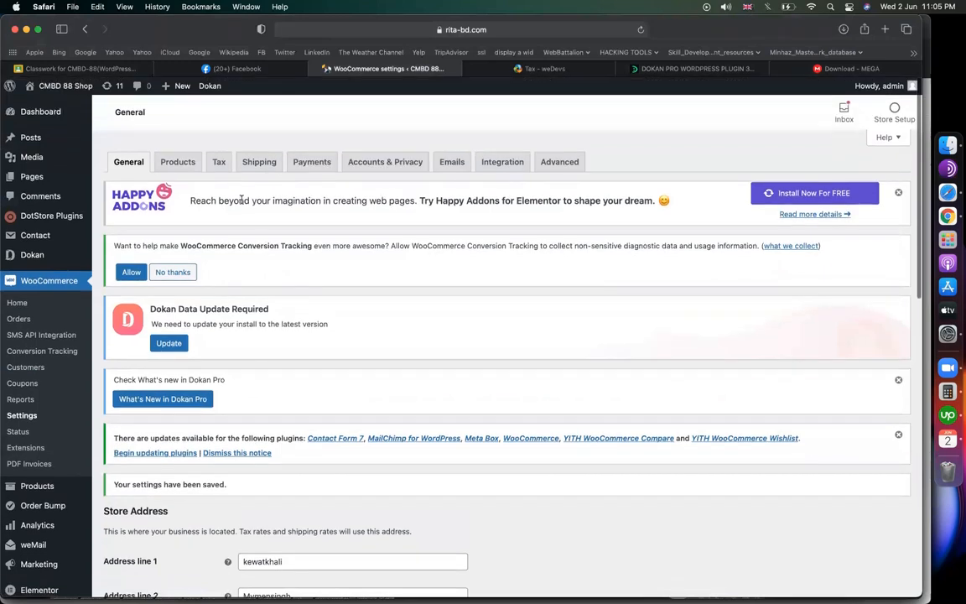
Step: Add a Standard tax rate row for country BD at 5% named Tax and save
{"action": "left_click", "coordinate": [219, 162]}
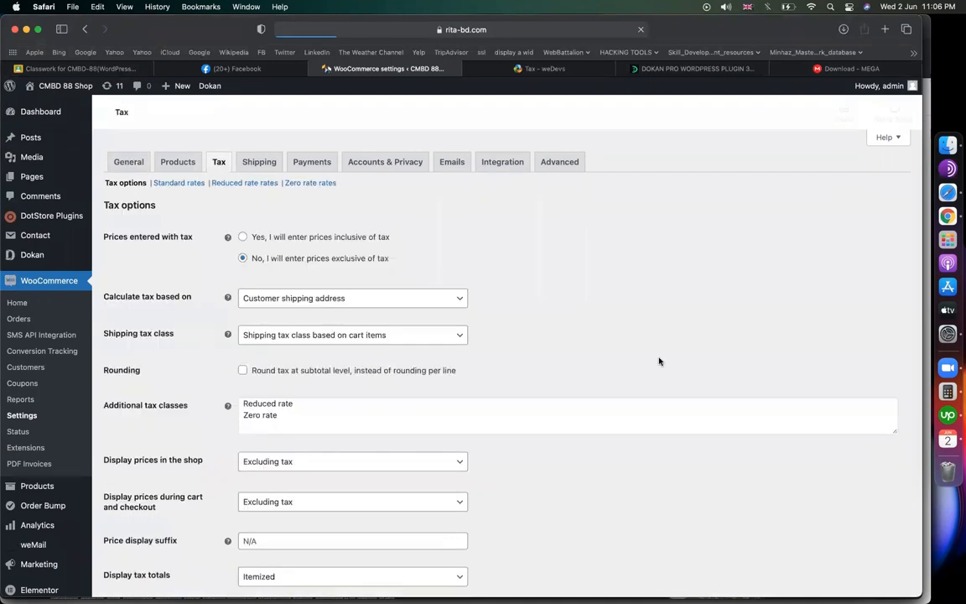
{"action": "scroll", "coordinate": [336, 385], "scroll_direction": "down", "scroll_amount": 3}
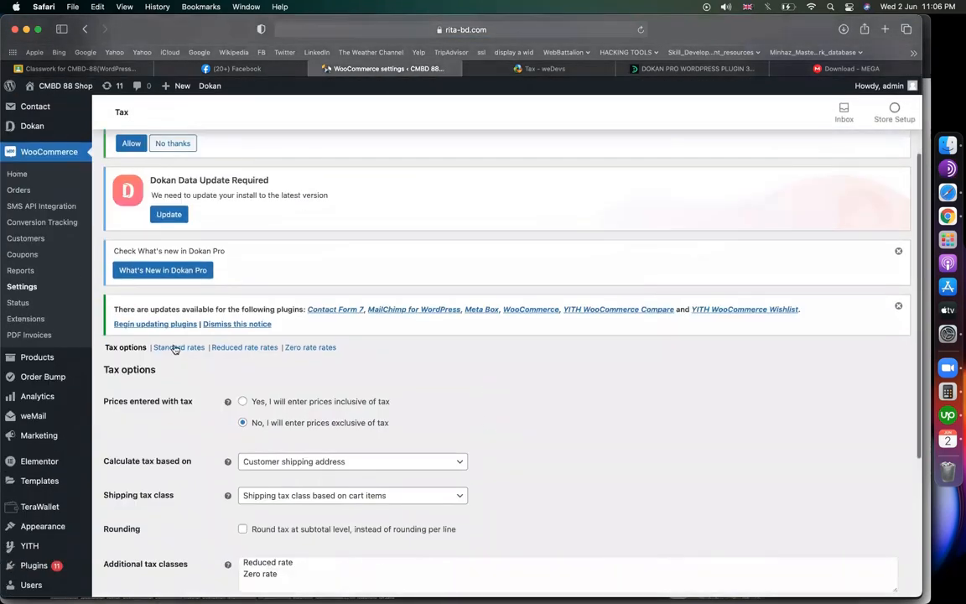
{"action": "scroll", "coordinate": [167, 327], "scroll_direction": "down", "scroll_amount": 1}
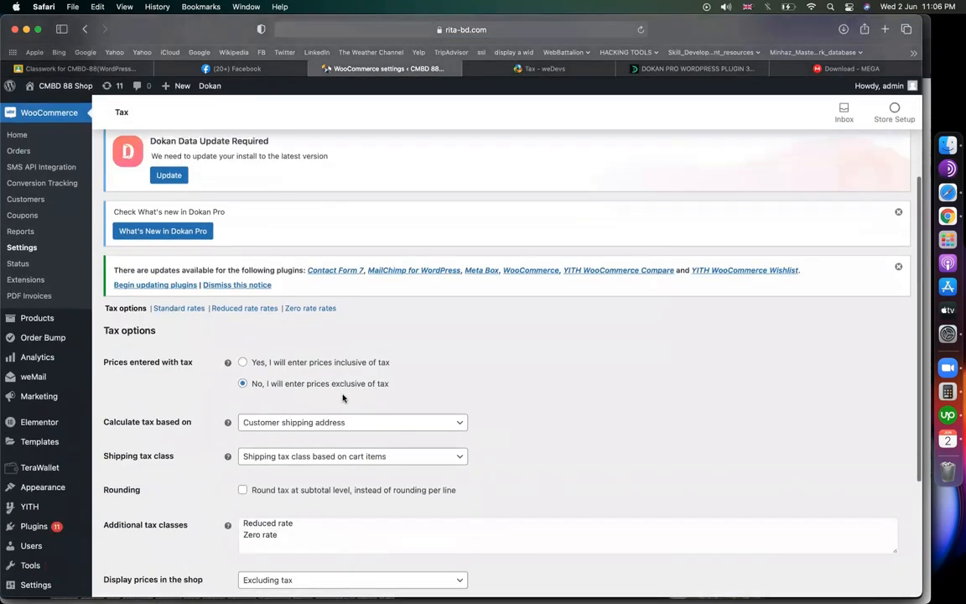
{"action": "left_click", "coordinate": [181, 308]}
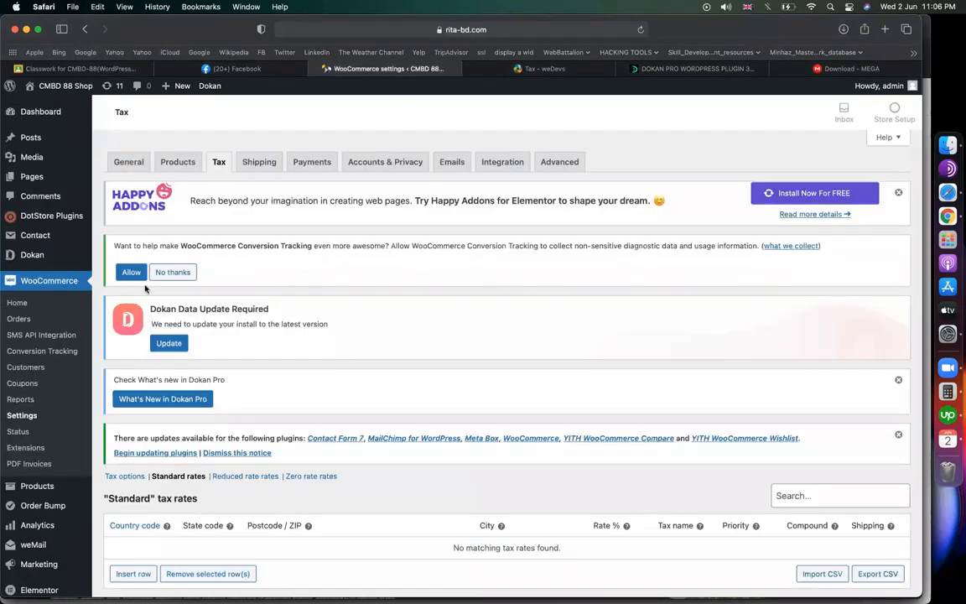
{"action": "scroll", "coordinate": [155, 522], "scroll_direction": "down", "scroll_amount": 5}
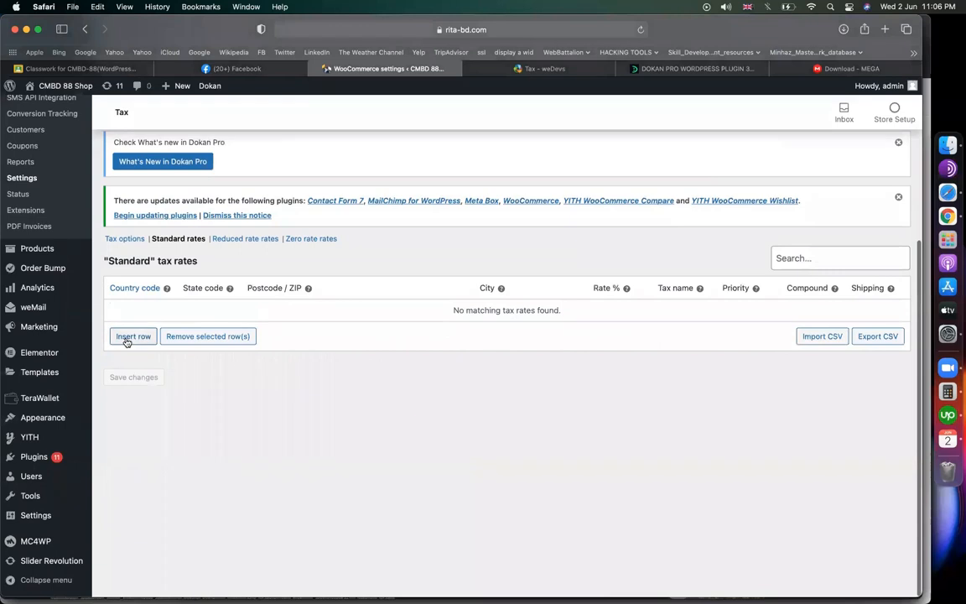
{"action": "left_click", "coordinate": [126, 337]}
{"action": "scroll", "coordinate": [144, 449], "scroll_direction": "down", "scroll_amount": 3}
{"action": "left_click", "coordinate": [140, 369]}
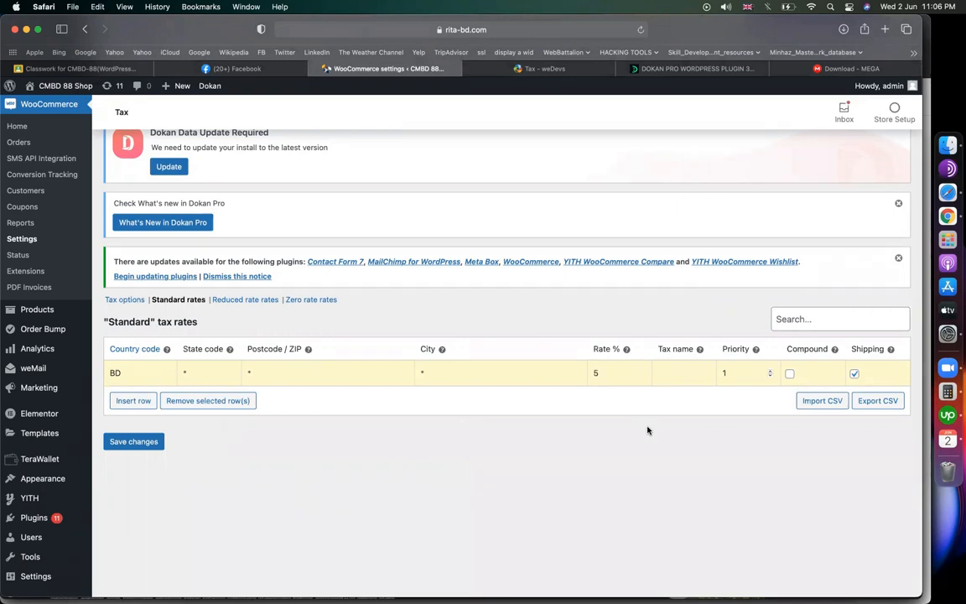
{"action": "left_click", "coordinate": [134, 443]}
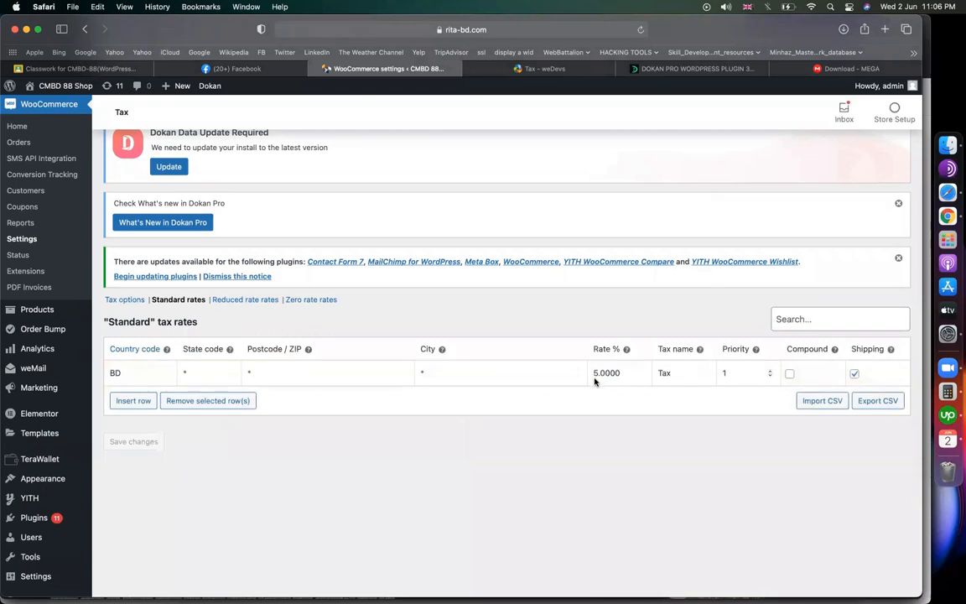
Step: In the Installed Pages article, highlight the Dashboard, Store Listing and Orders page names
{"action": "left_click", "coordinate": [563, 72]}
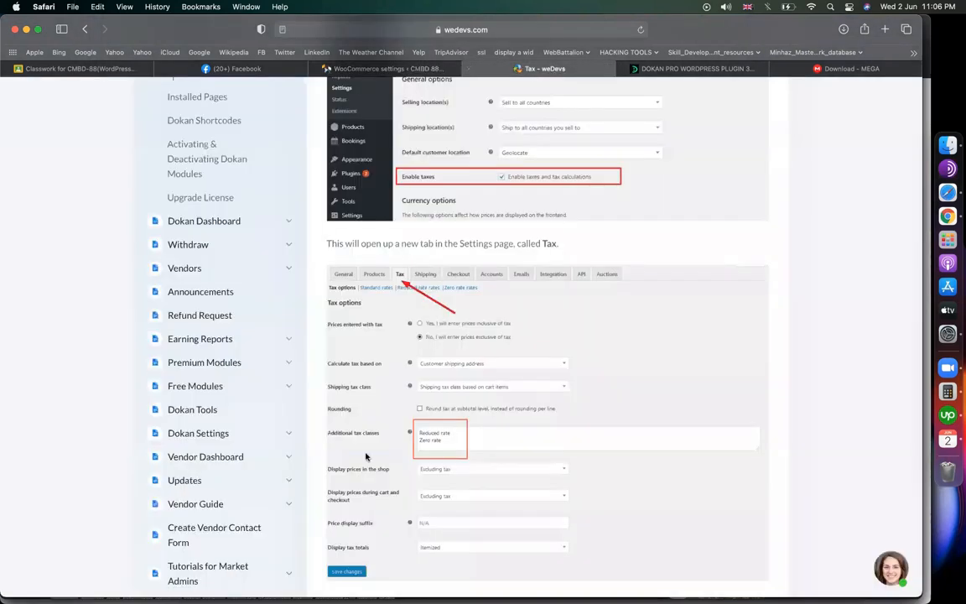
{"action": "scroll", "coordinate": [243, 301], "scroll_direction": "up", "scroll_amount": 5}
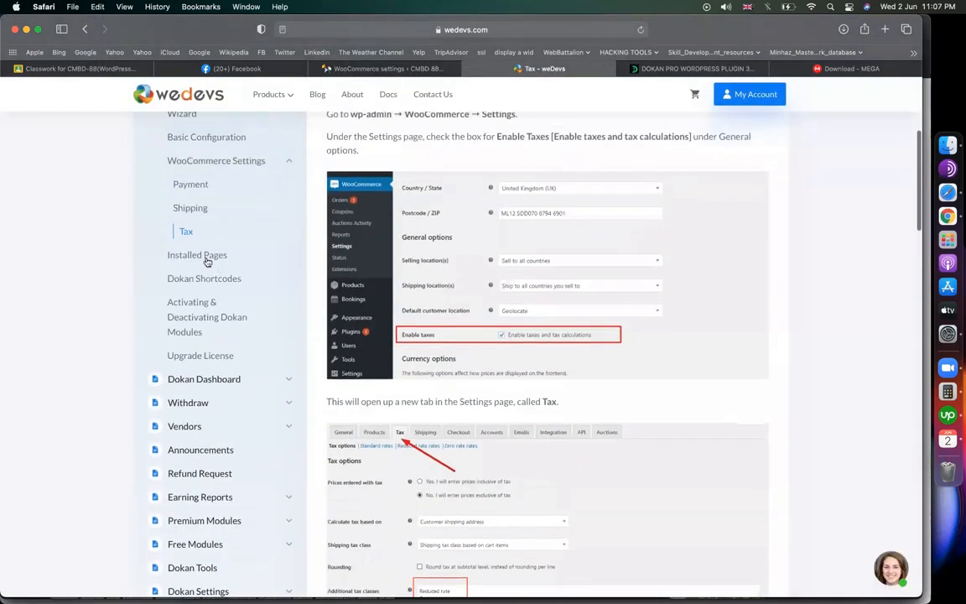
{"action": "left_click", "coordinate": [205, 256]}
{"action": "scroll", "coordinate": [461, 285], "scroll_direction": "down", "scroll_amount": 3}
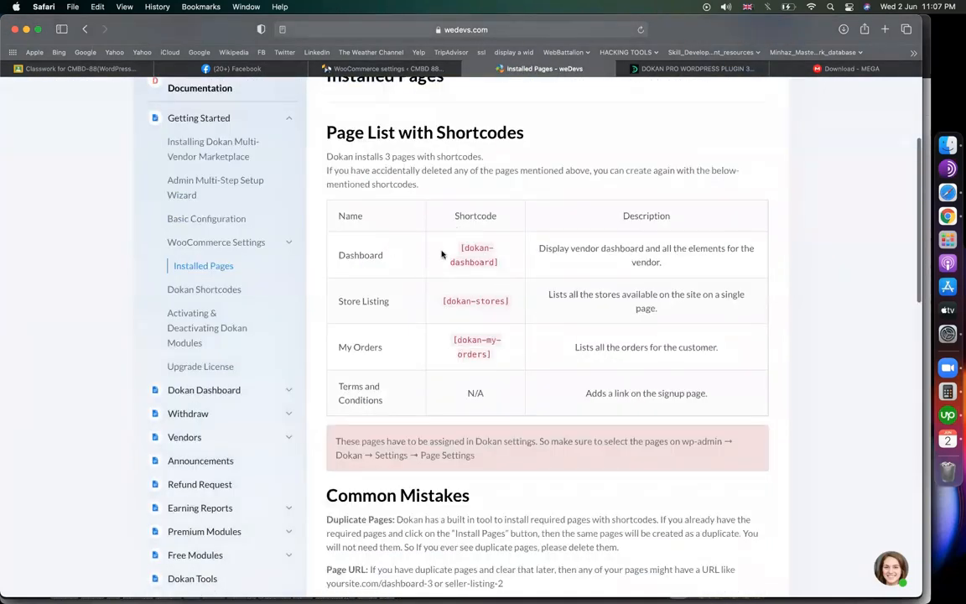
{"action": "left_click_drag", "start_coordinate": [390, 256], "coordinate": [337, 254]}
{"action": "left_click_drag", "start_coordinate": [390, 301], "coordinate": [335, 322]}
{"action": "left_click_drag", "start_coordinate": [384, 347], "coordinate": [348, 348]}
{"action": "left_click", "coordinate": [346, 69]}
{"action": "scroll", "coordinate": [365, 248], "scroll_direction": "up", "scroll_amount": 5}
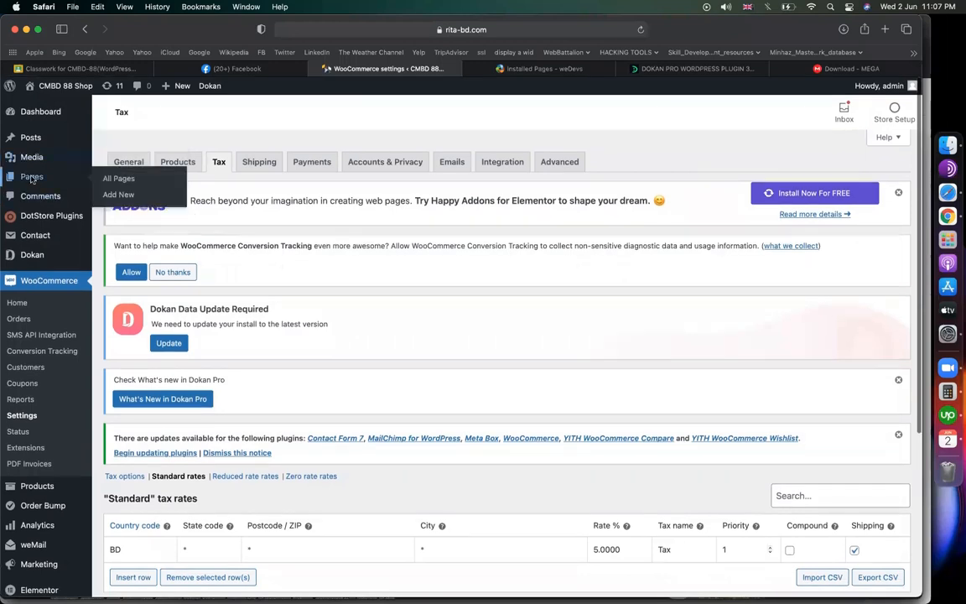
Step: Open All Pages and compare the docs' My Orders entry with the site's Dashboard page
{"action": "left_click", "coordinate": [478, 67]}
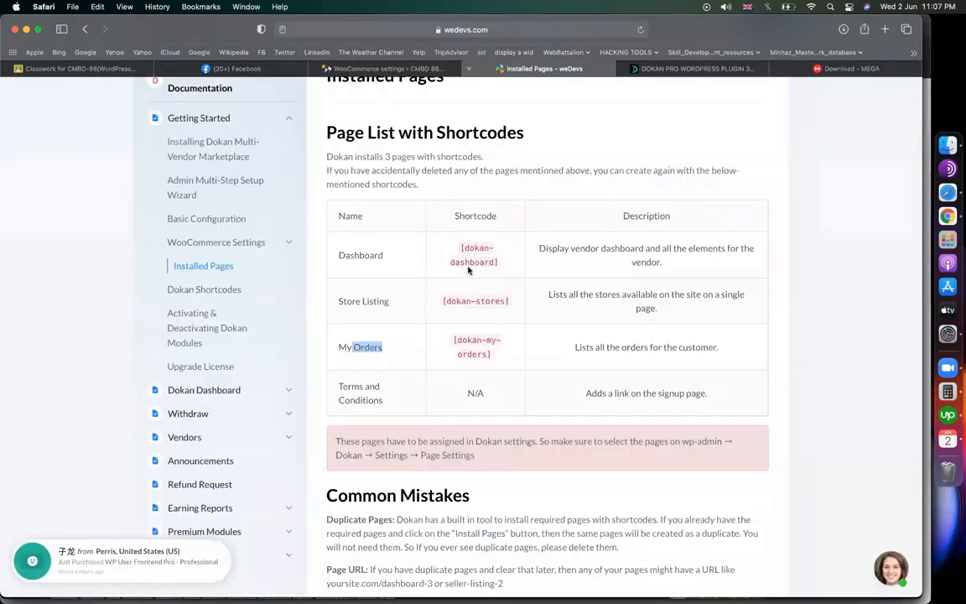
{"action": "left_click", "coordinate": [361, 255]}
{"action": "double_click", "coordinate": [382, 345]}
{"action": "triple_click", "coordinate": [376, 344]}
{"action": "left_click", "coordinate": [385, 68]}
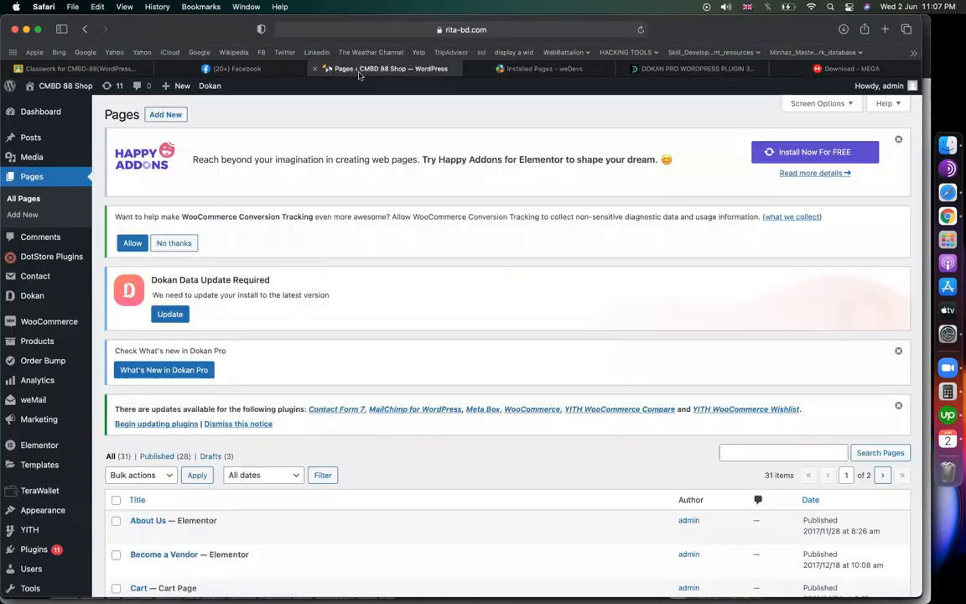
{"action": "scroll", "coordinate": [325, 390], "scroll_direction": "down", "scroll_amount": 5}
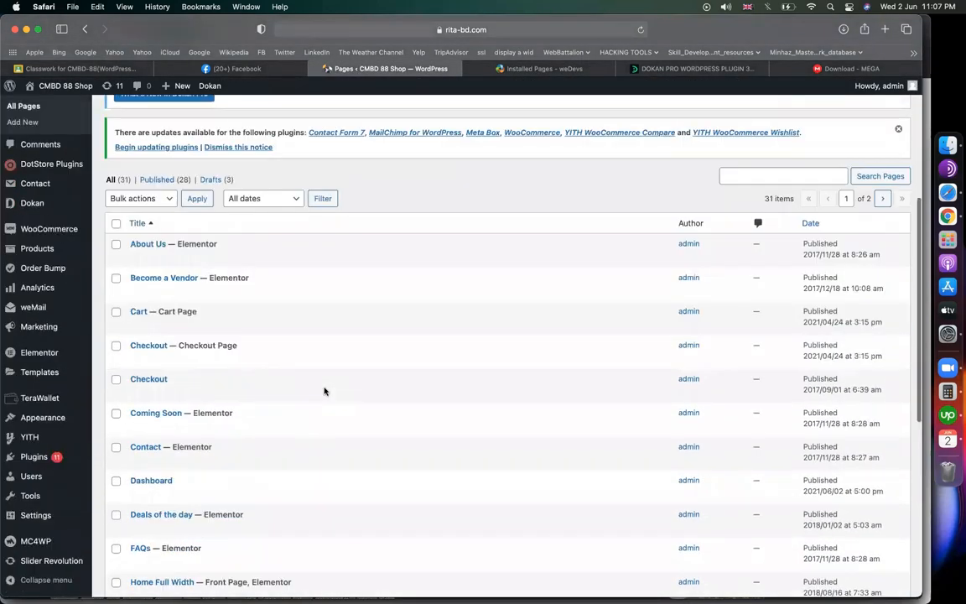
{"action": "scroll", "coordinate": [201, 347], "scroll_direction": "down", "scroll_amount": 3}
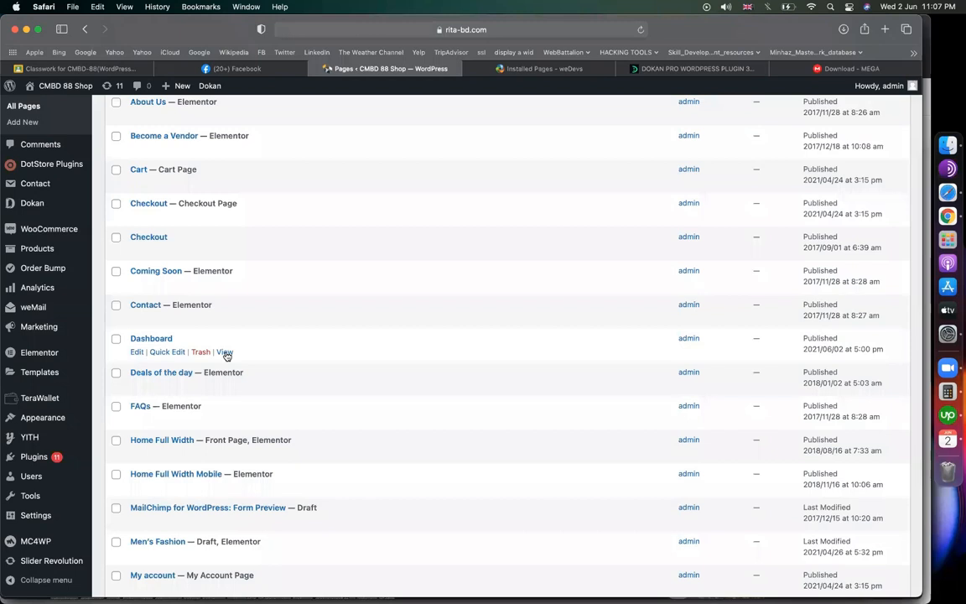
{"action": "right_click", "coordinate": [225, 353]}
{"action": "key", "text": "Escape"}
Step: Check the docs' Store Listing page and [dokan-dashboard] shortcode against the 31-page list
{"action": "left_click", "coordinate": [511, 68]}
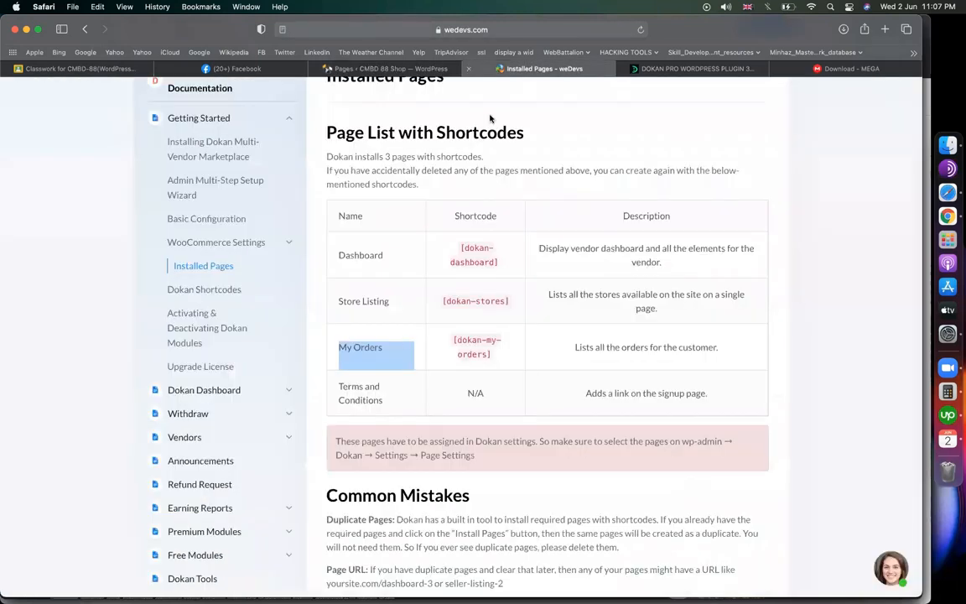
{"action": "triple_click", "coordinate": [369, 301]}
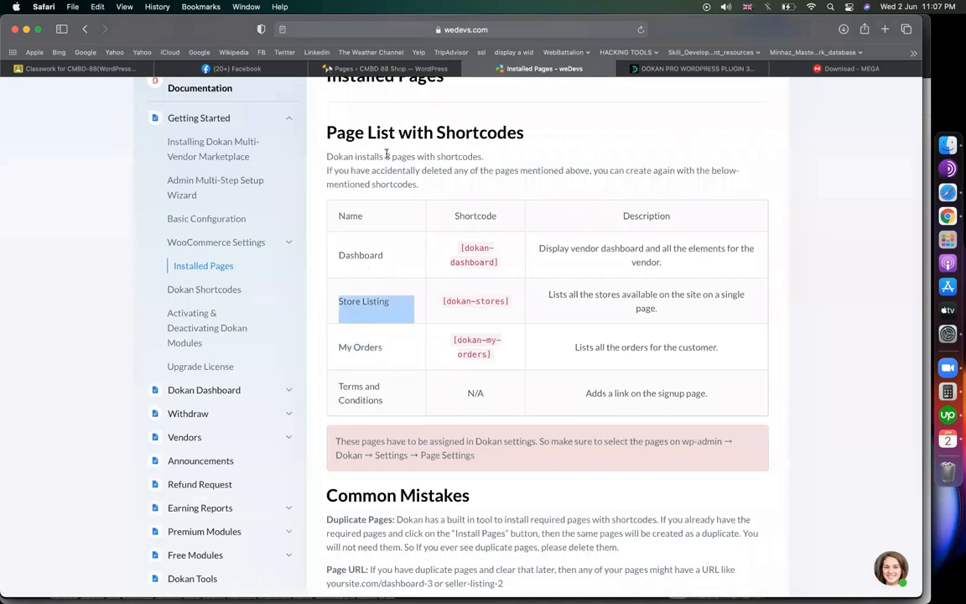
{"action": "left_click", "coordinate": [373, 67]}
{"action": "scroll", "coordinate": [297, 329], "scroll_direction": "down", "scroll_amount": 4}
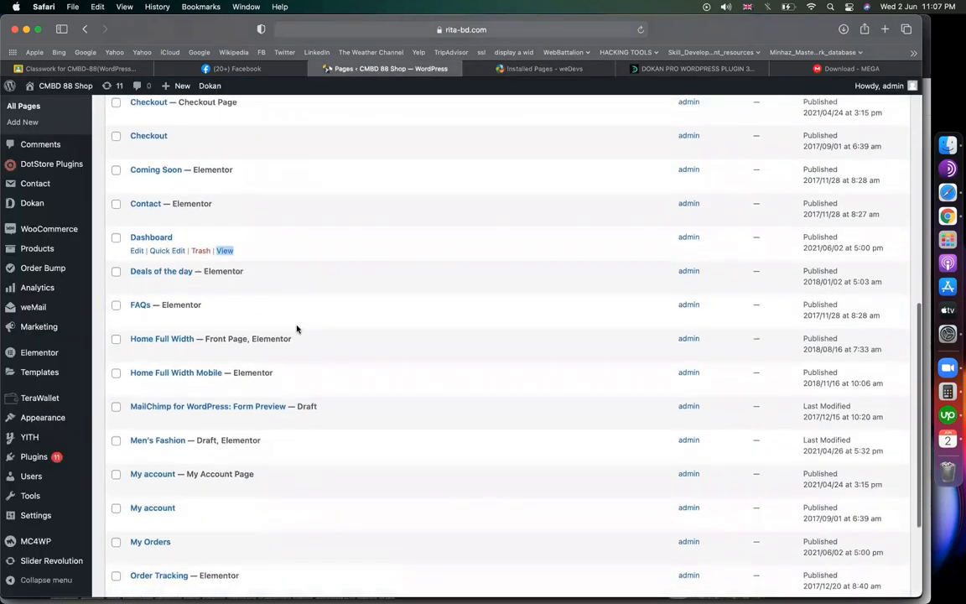
{"action": "scroll", "coordinate": [297, 329], "scroll_direction": "down", "scroll_amount": 3}
{"action": "scroll", "coordinate": [298, 328], "scroll_direction": "up", "scroll_amount": 1}
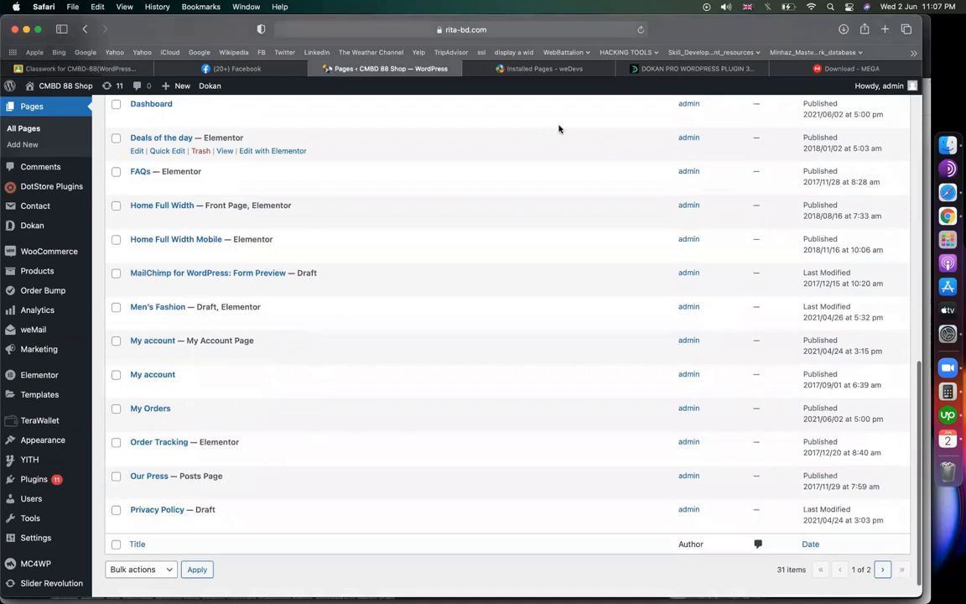
{"action": "left_click", "coordinate": [541, 68]}
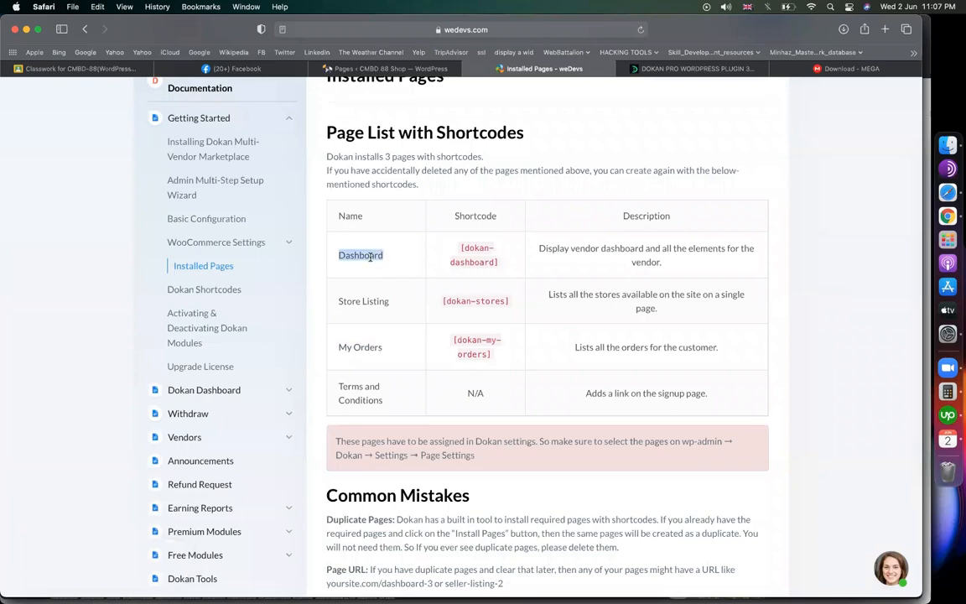
{"action": "left_click_drag", "start_coordinate": [502, 262], "coordinate": [452, 244]}
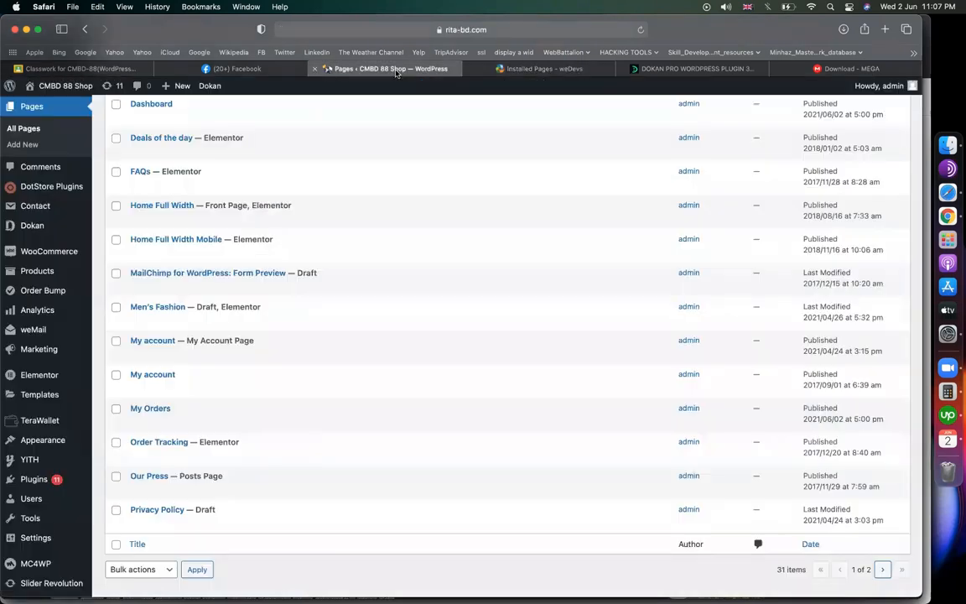
{"action": "left_click", "coordinate": [389, 68]}
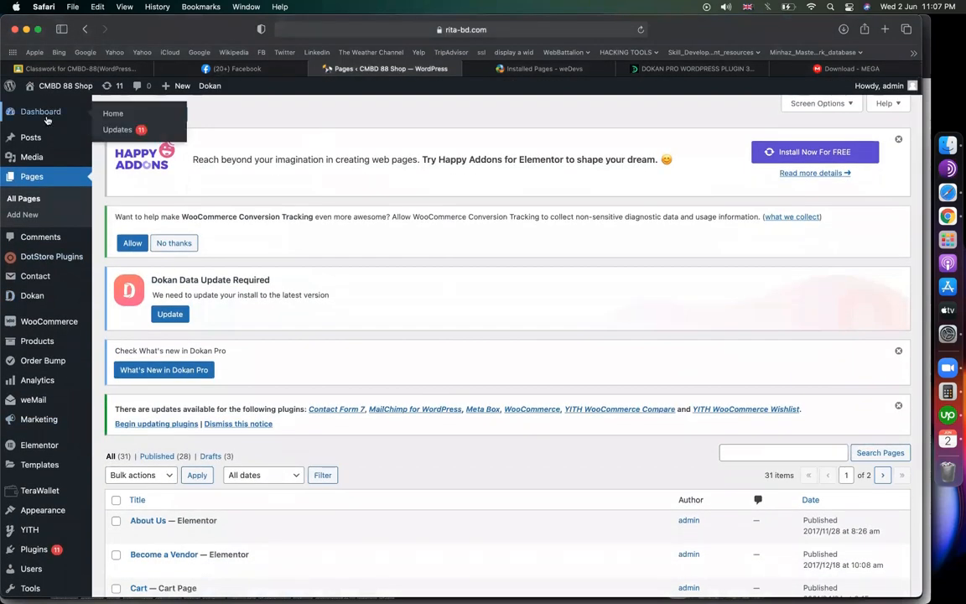
Step: Open the Dokan dashboard in a new browser tab
{"action": "mouse_move", "coordinate": [30, 136]}
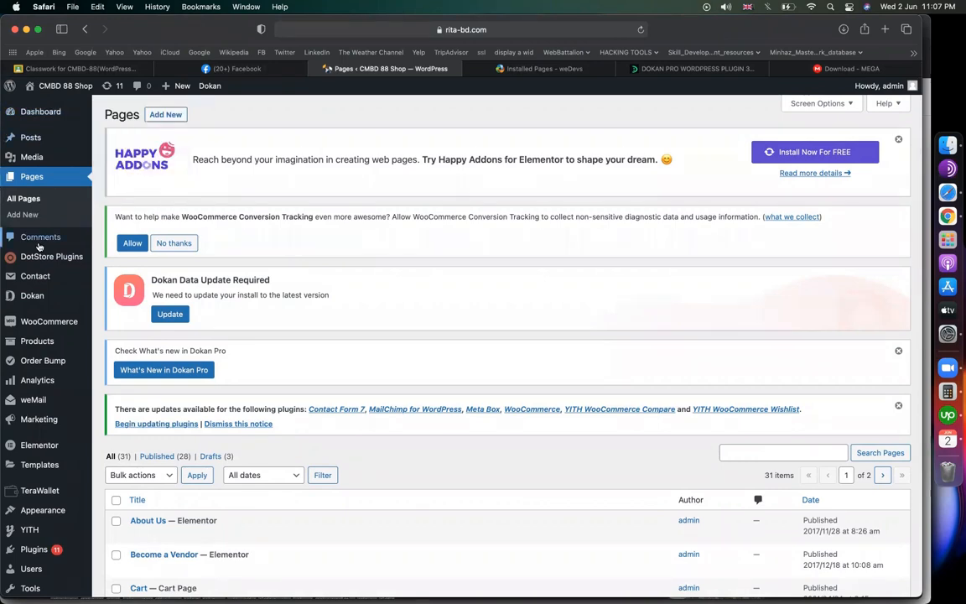
{"action": "mouse_move", "coordinate": [53, 339]}
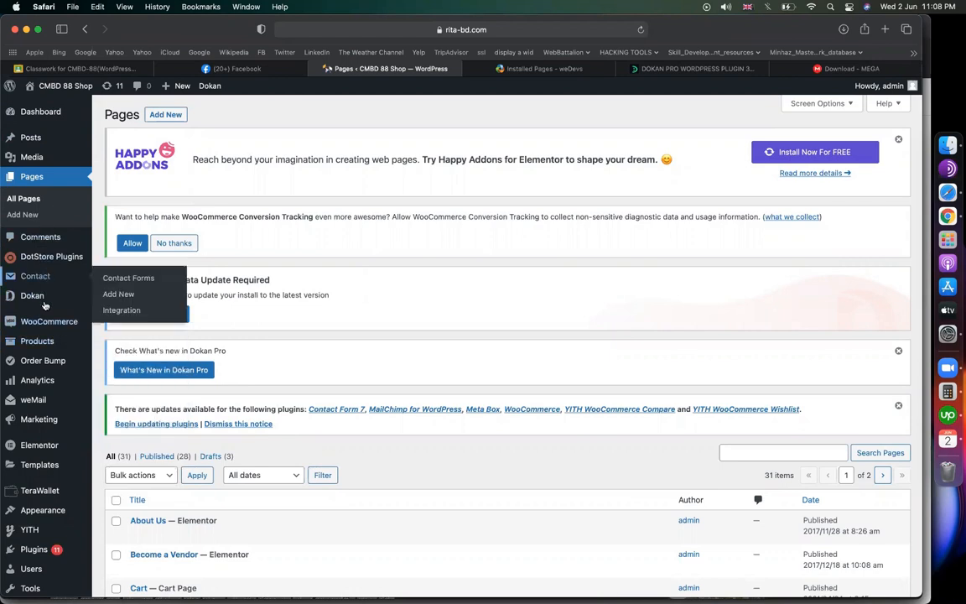
{"action": "mouse_move", "coordinate": [42, 295]}
{"action": "right_click", "coordinate": [123, 301]}
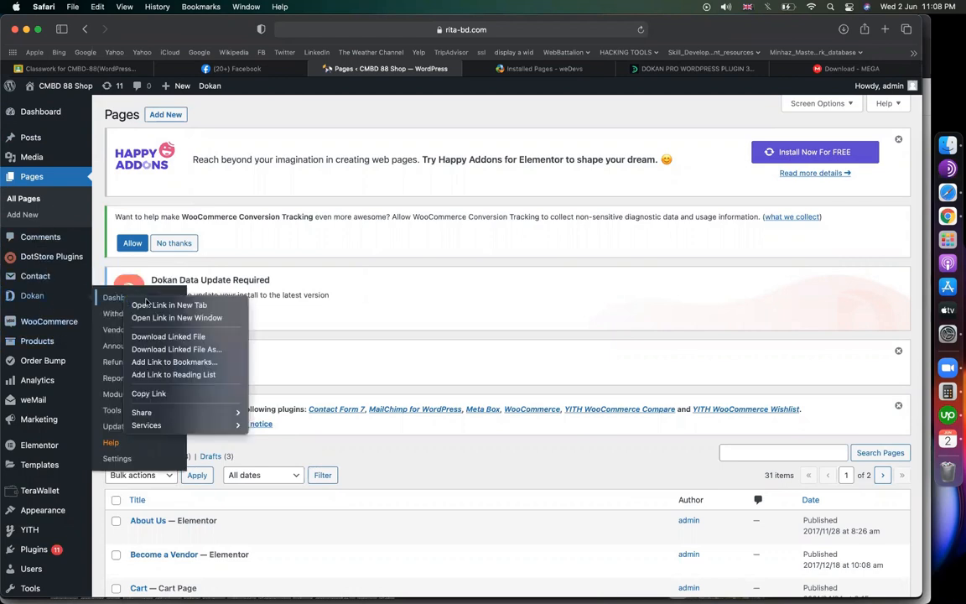
{"action": "left_click", "coordinate": [160, 304]}
{"action": "left_click", "coordinate": [460, 71]}
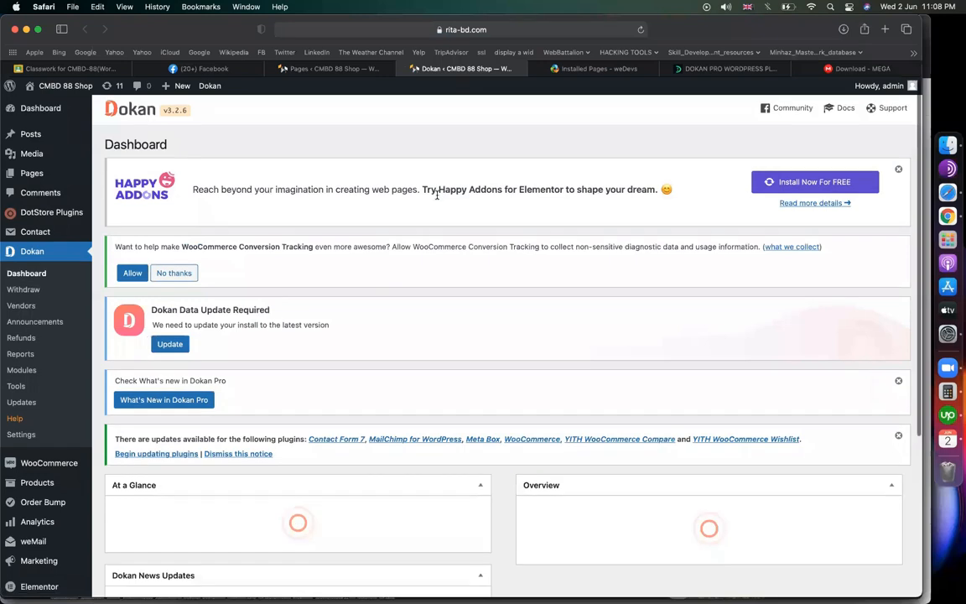
Step: Review the At a Glance figures (0 vendors, 0 products), then return to the Installed Pages docs
{"action": "scroll", "coordinate": [437, 195], "scroll_direction": "down", "scroll_amount": 5}
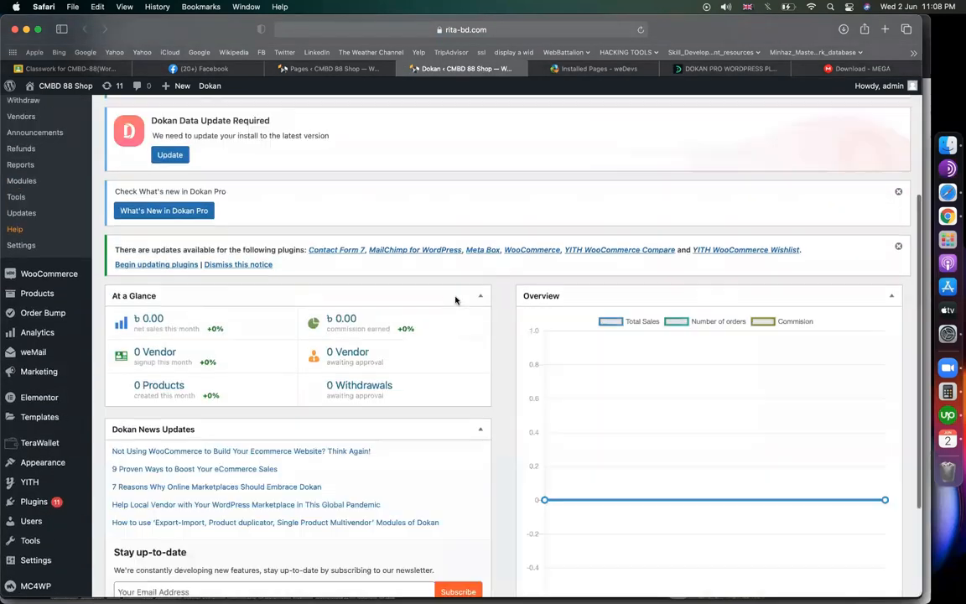
{"action": "scroll", "coordinate": [455, 299], "scroll_direction": "down", "scroll_amount": 3}
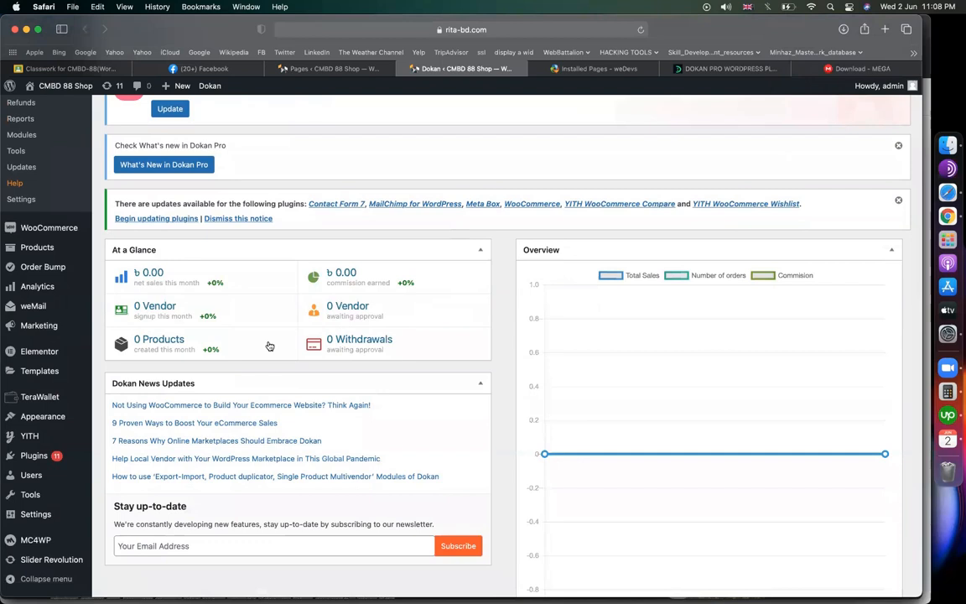
{"action": "scroll", "coordinate": [531, 392], "scroll_direction": "down", "scroll_amount": 1}
{"action": "scroll", "coordinate": [531, 392], "scroll_direction": "down", "scroll_amount": 2}
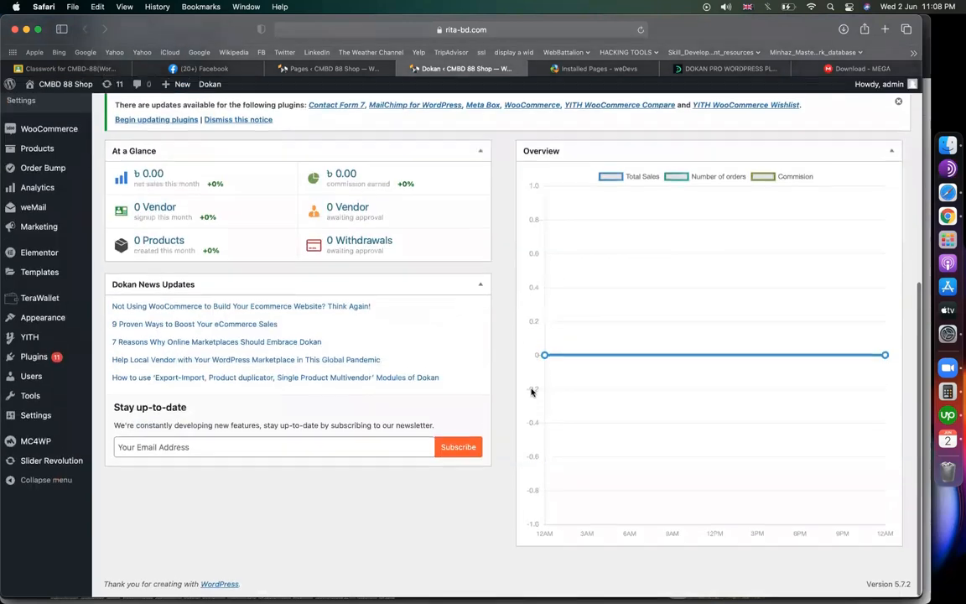
{"action": "scroll", "coordinate": [531, 391], "scroll_direction": "up", "scroll_amount": 8}
{"action": "left_click", "coordinate": [579, 70]}
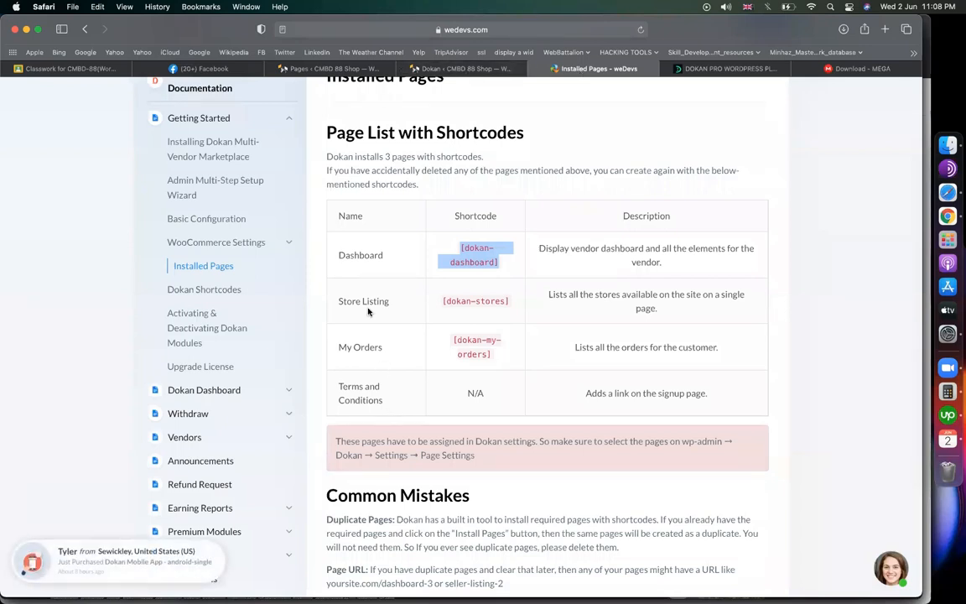
Step: Open the Dokan Shortcodes article in the weDevs docs
{"action": "scroll", "coordinate": [368, 312], "scroll_direction": "down", "scroll_amount": 5}
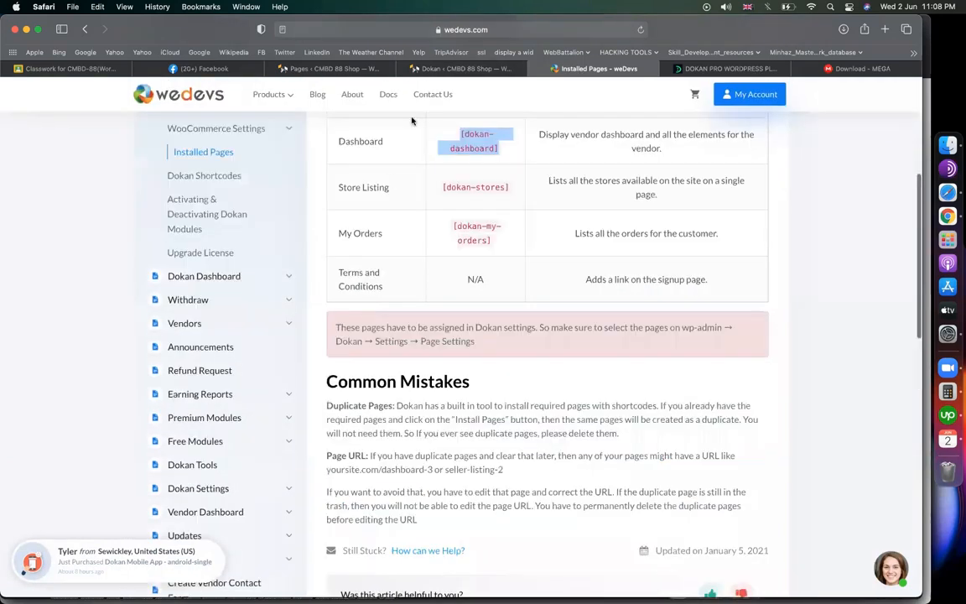
{"action": "scroll", "coordinate": [226, 260], "scroll_direction": "up", "scroll_amount": 2}
{"action": "left_click", "coordinate": [189, 258]}
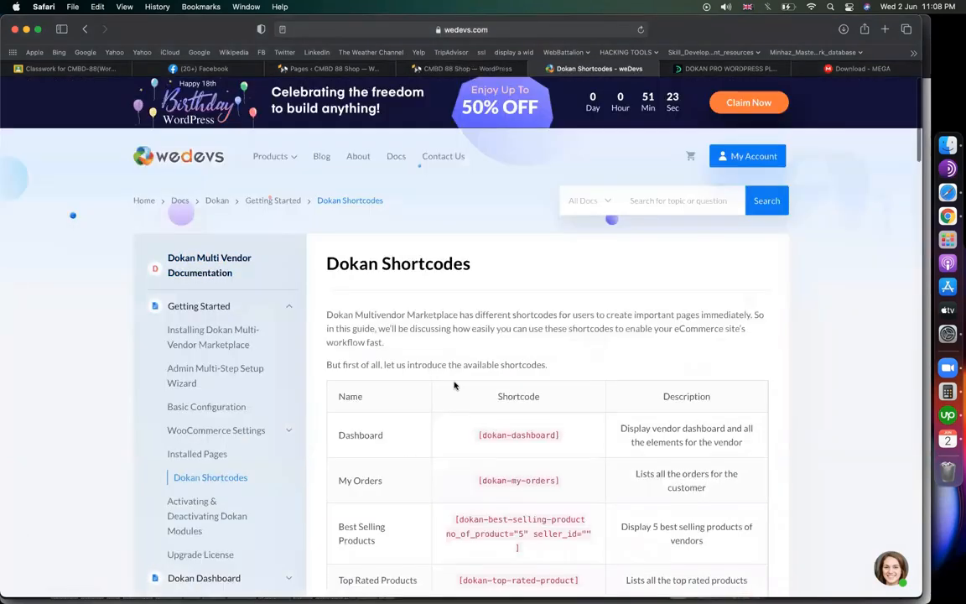
{"action": "scroll", "coordinate": [405, 299], "scroll_direction": "down", "scroll_amount": 5}
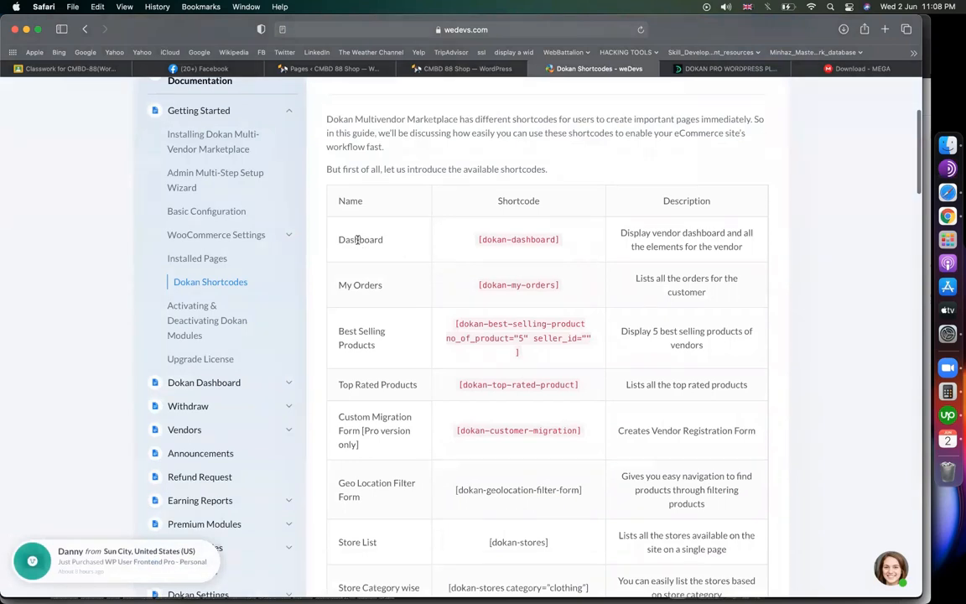
Step: Locate the [dokan-dashboard] shortcode and its neighbours in the shortcode table
{"action": "double_click", "coordinate": [358, 239]}
{"action": "left_click_drag", "start_coordinate": [473, 243], "coordinate": [580, 238]}
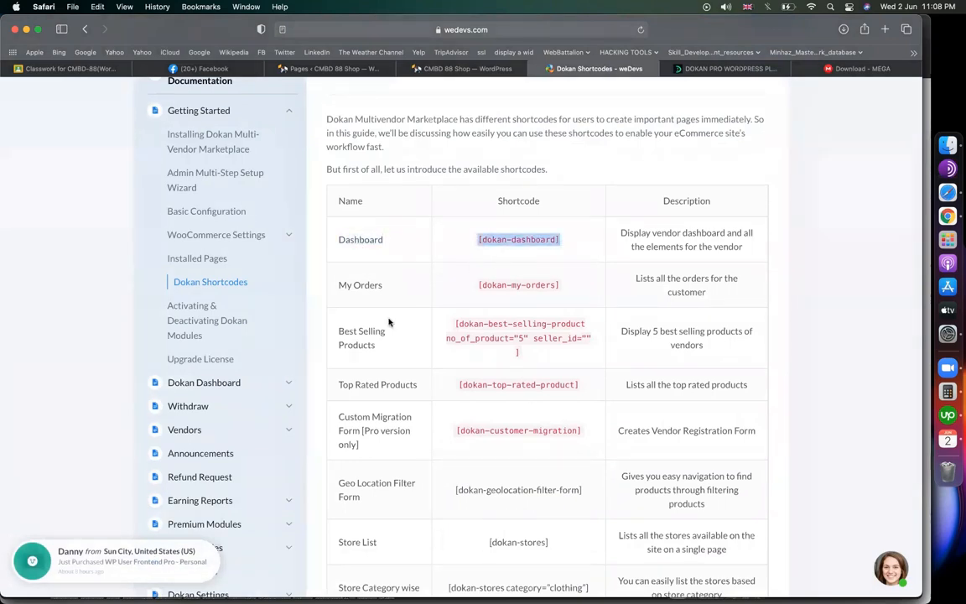
{"action": "left_click_drag", "start_coordinate": [459, 286], "coordinate": [556, 284]}
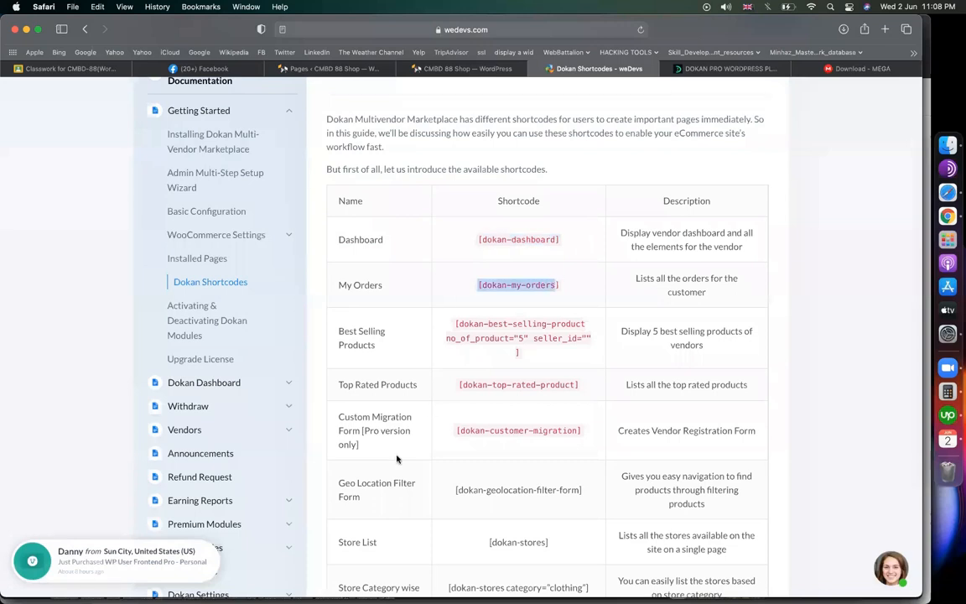
{"action": "scroll", "coordinate": [397, 458], "scroll_direction": "down", "scroll_amount": 1}
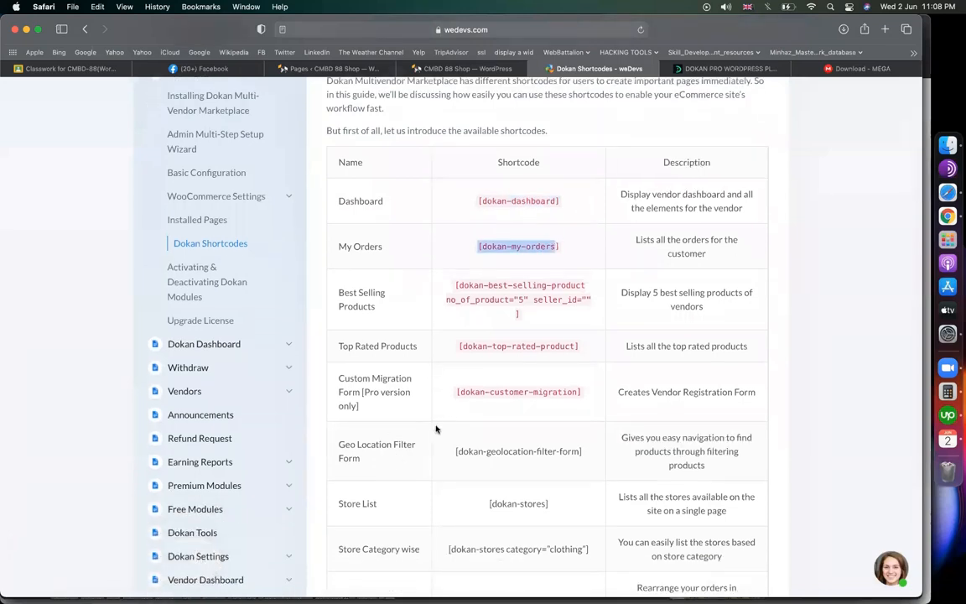
{"action": "scroll", "coordinate": [440, 407], "scroll_direction": "down", "scroll_amount": 6}
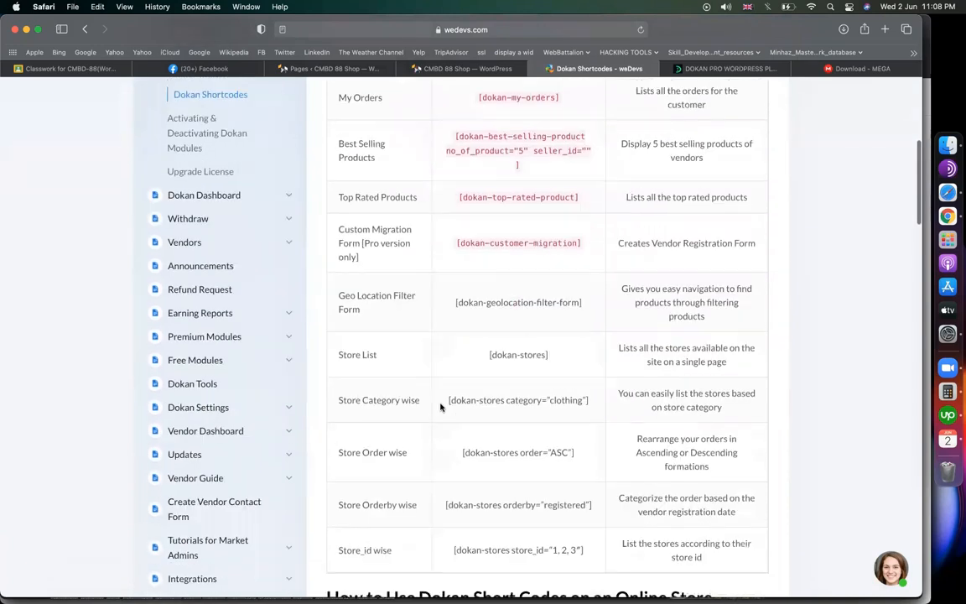
{"action": "scroll", "coordinate": [440, 407], "scroll_direction": "up", "scroll_amount": 6}
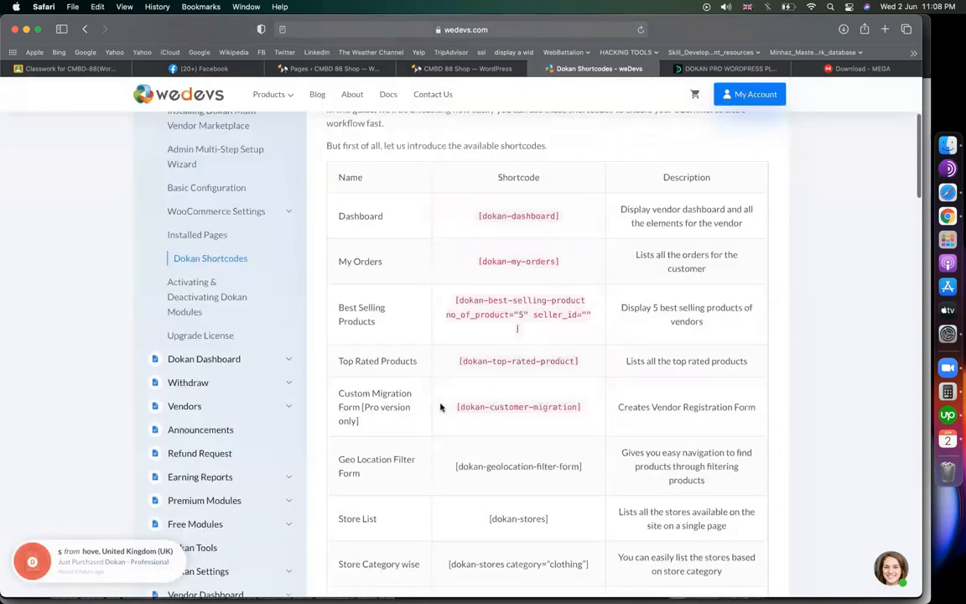
{"action": "scroll", "coordinate": [440, 408], "scroll_direction": "up", "scroll_amount": 1}
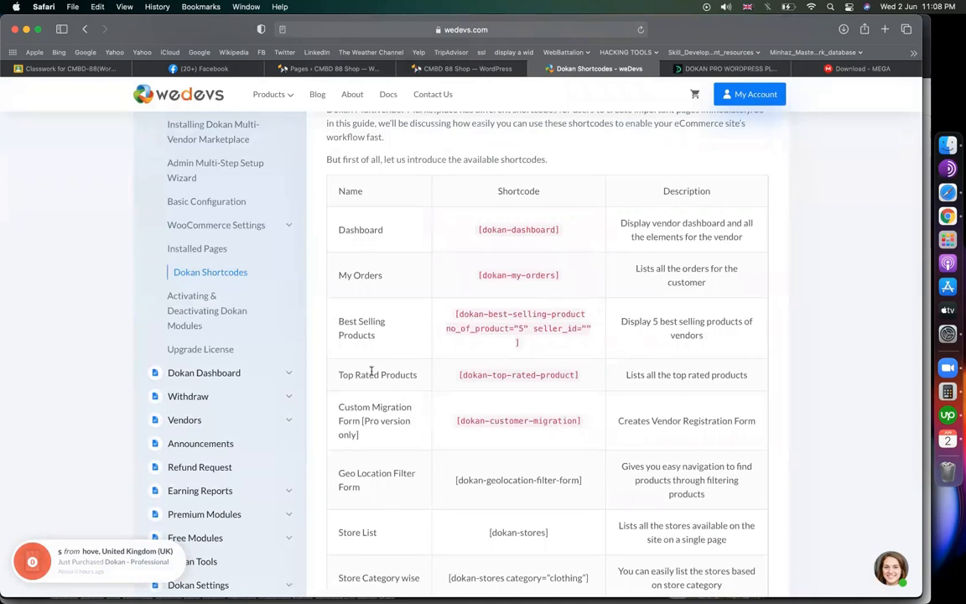
Step: Open the Become a Vendor page's front-end view in a new tab
{"action": "left_click", "coordinate": [453, 68]}
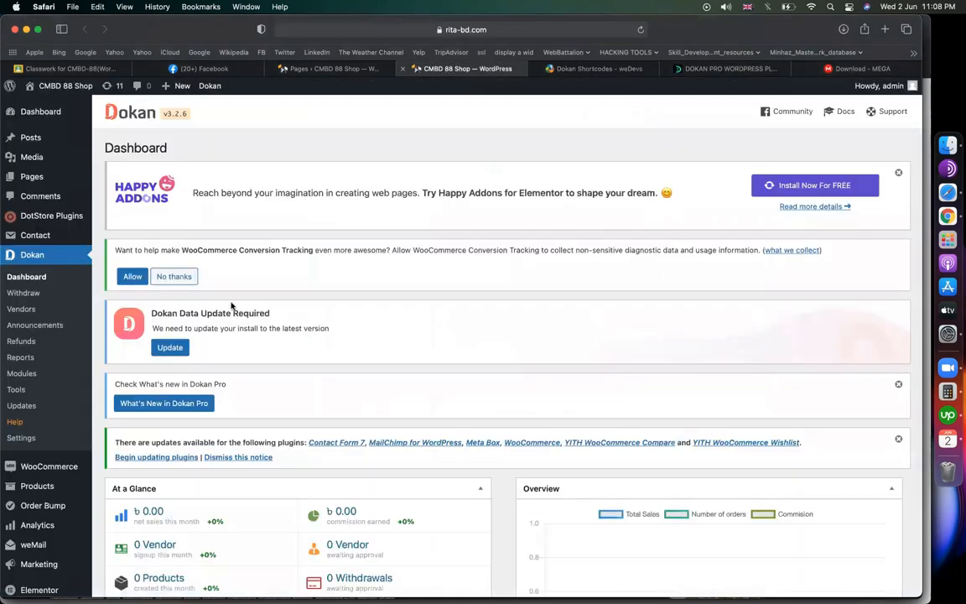
{"action": "left_click", "coordinate": [332, 69]}
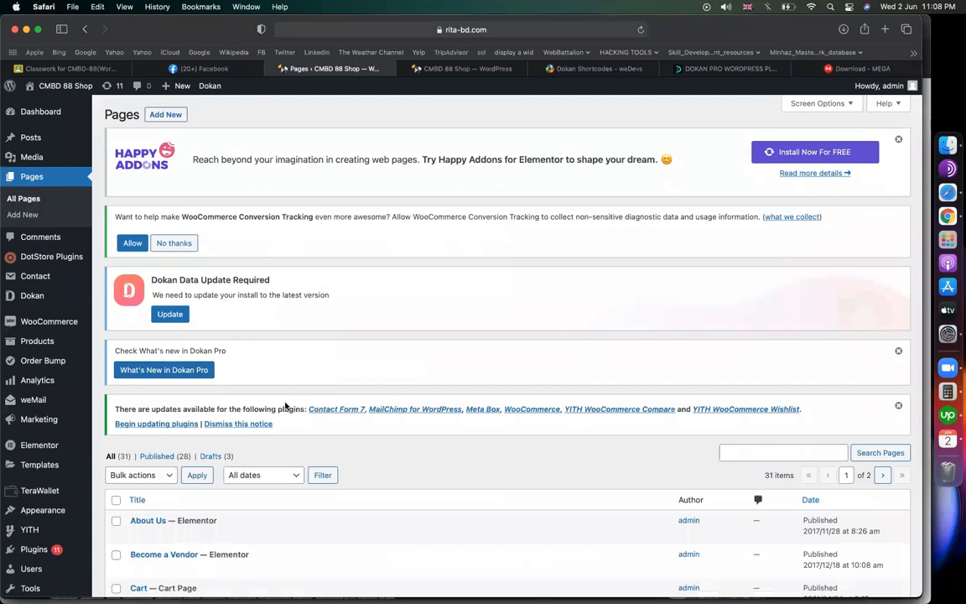
{"action": "scroll", "coordinate": [285, 406], "scroll_direction": "down", "scroll_amount": 5}
{"action": "right_click", "coordinate": [224, 345]}
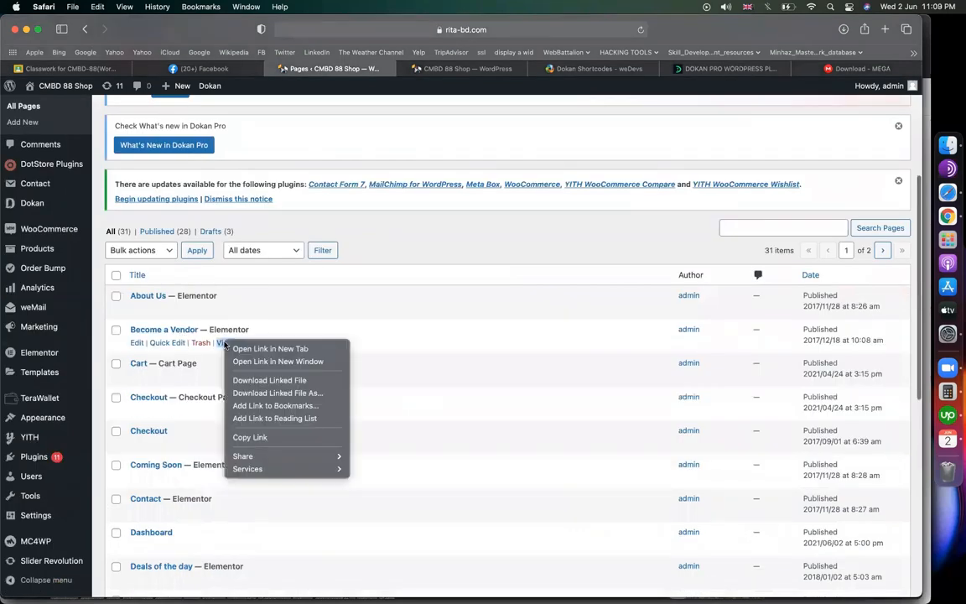
{"action": "left_click", "coordinate": [243, 349]}
{"action": "left_click", "coordinate": [508, 70]}
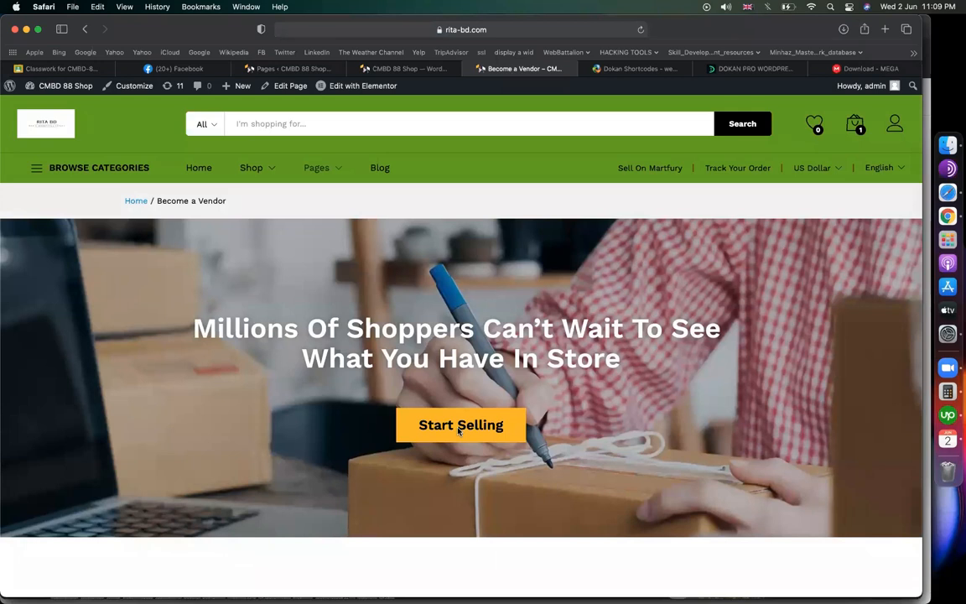
Step: Look over the Become a Vendor page, then go back to the Dokan Shortcodes table
{"action": "scroll", "coordinate": [458, 430], "scroll_direction": "down", "scroll_amount": 4}
{"action": "scroll", "coordinate": [454, 263], "scroll_direction": "up", "scroll_amount": 4}
{"action": "scroll", "coordinate": [443, 431], "scroll_direction": "down", "scroll_amount": 10}
{"action": "scroll", "coordinate": [443, 430], "scroll_direction": "down", "scroll_amount": 15}
{"action": "scroll", "coordinate": [443, 431], "scroll_direction": "up", "scroll_amount": 6}
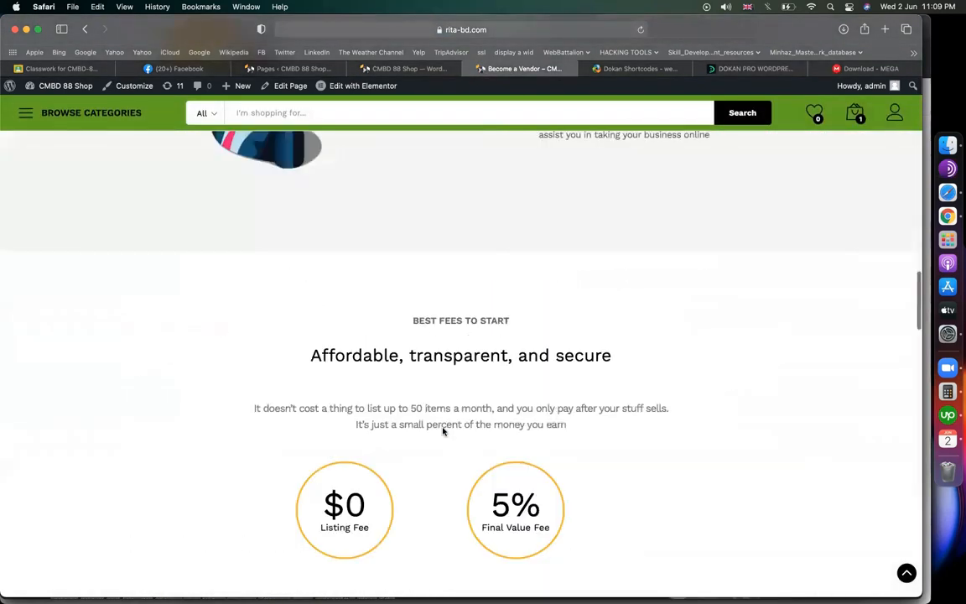
{"action": "scroll", "coordinate": [443, 431], "scroll_direction": "up", "scroll_amount": 15}
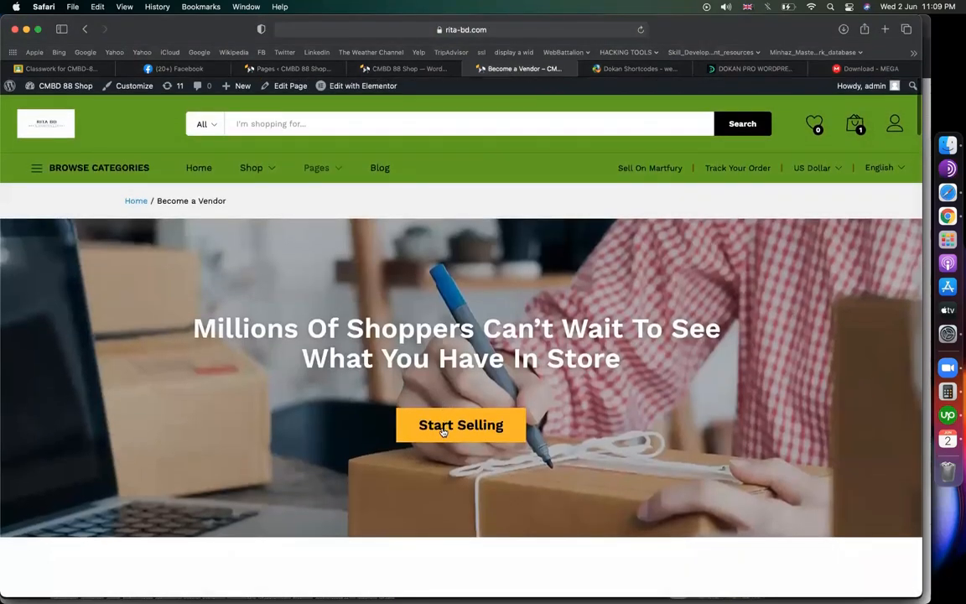
{"action": "left_click", "coordinate": [621, 68]}
{"action": "left_click", "coordinate": [368, 375]}
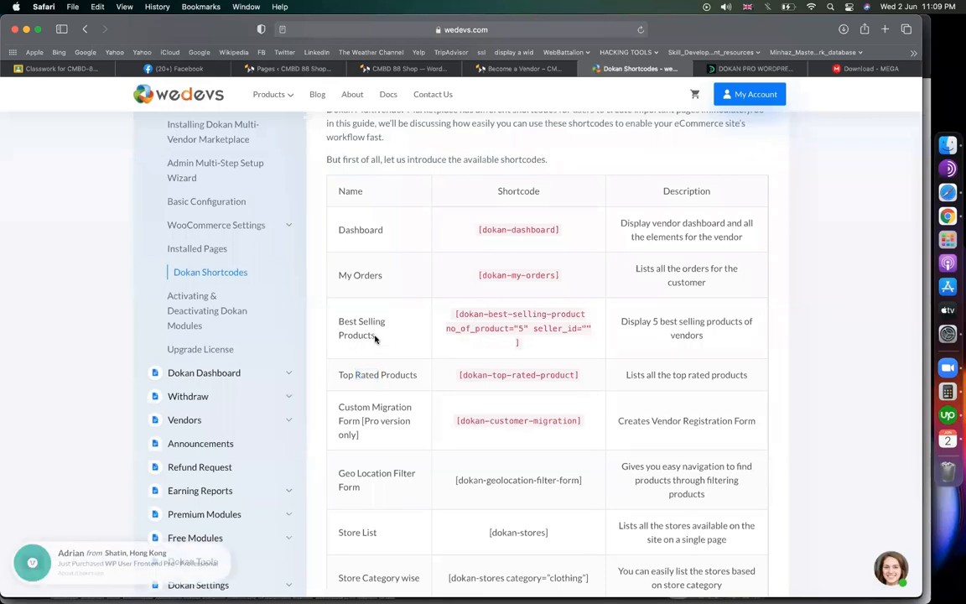
Step: Select [dokan-customer-migration], the shortcode that creates the Vendor Registration Form
{"action": "left_click_drag", "start_coordinate": [337, 268], "coordinate": [475, 314]}
{"action": "left_click", "coordinate": [475, 317]}
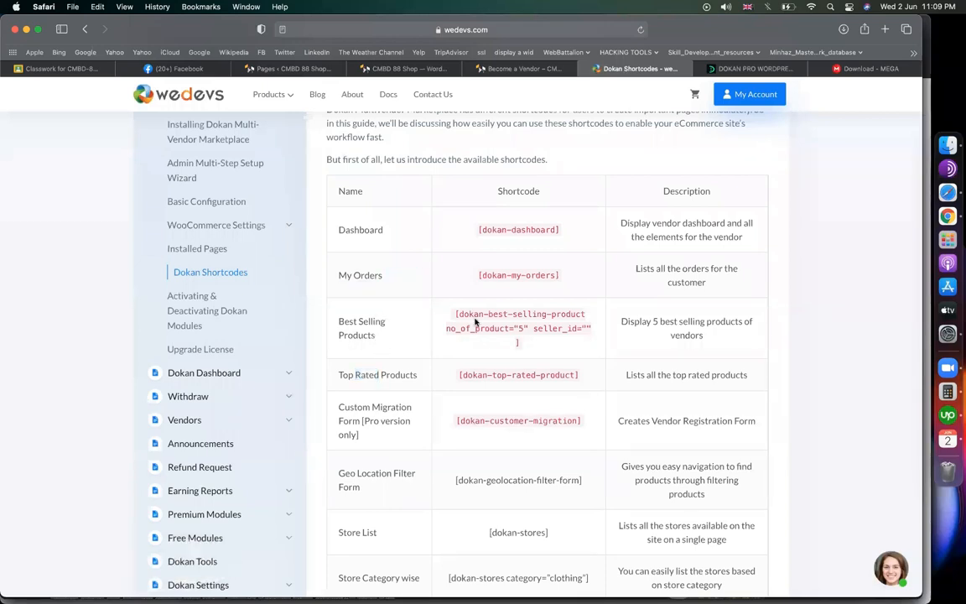
{"action": "left_click_drag", "start_coordinate": [583, 375], "coordinate": [510, 375]}
{"action": "left_click_drag", "start_coordinate": [587, 421], "coordinate": [454, 420]}
{"action": "left_click_drag", "start_coordinate": [617, 421], "coordinate": [752, 423]}
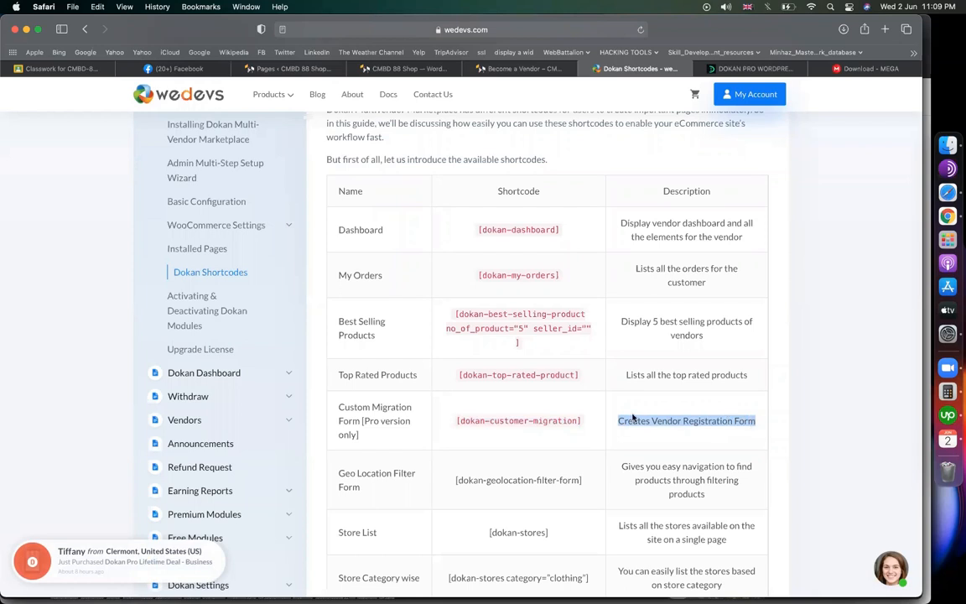
{"action": "left_click_drag", "start_coordinate": [584, 421], "coordinate": [457, 420]}
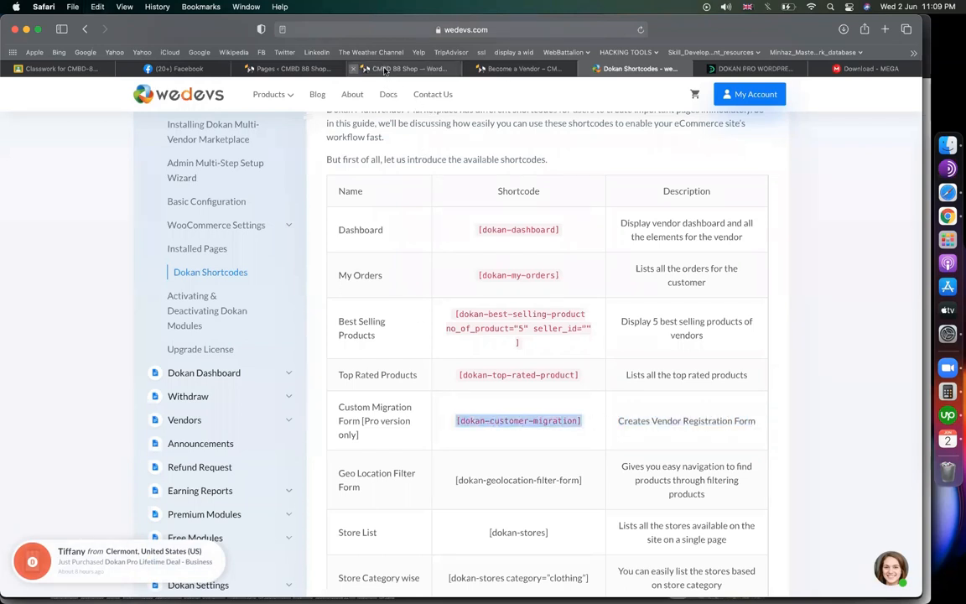
Step: Close the Become a Vendor preview and move that page to the Trash
{"action": "left_click", "coordinate": [478, 68]}
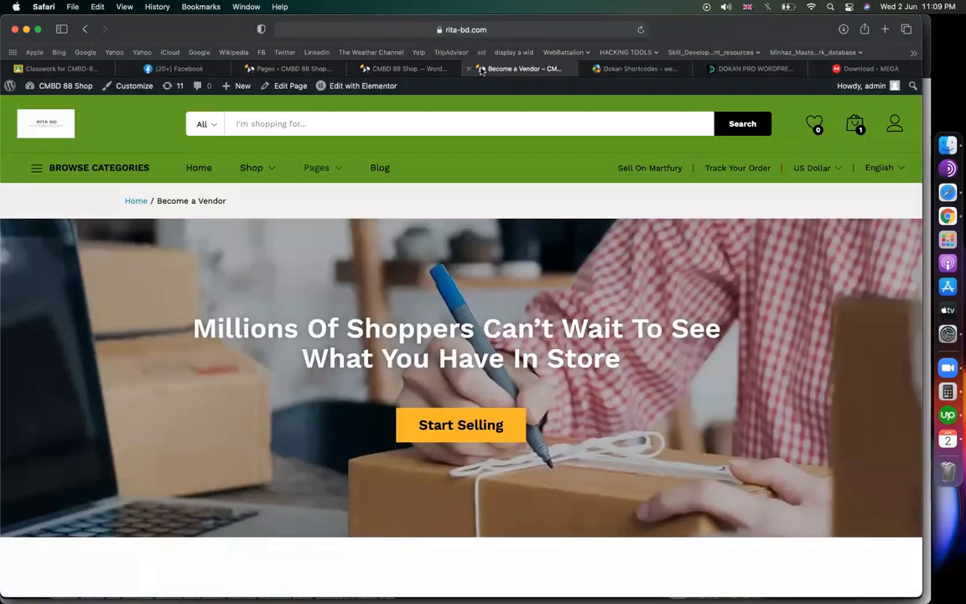
{"action": "left_click", "coordinate": [467, 69]}
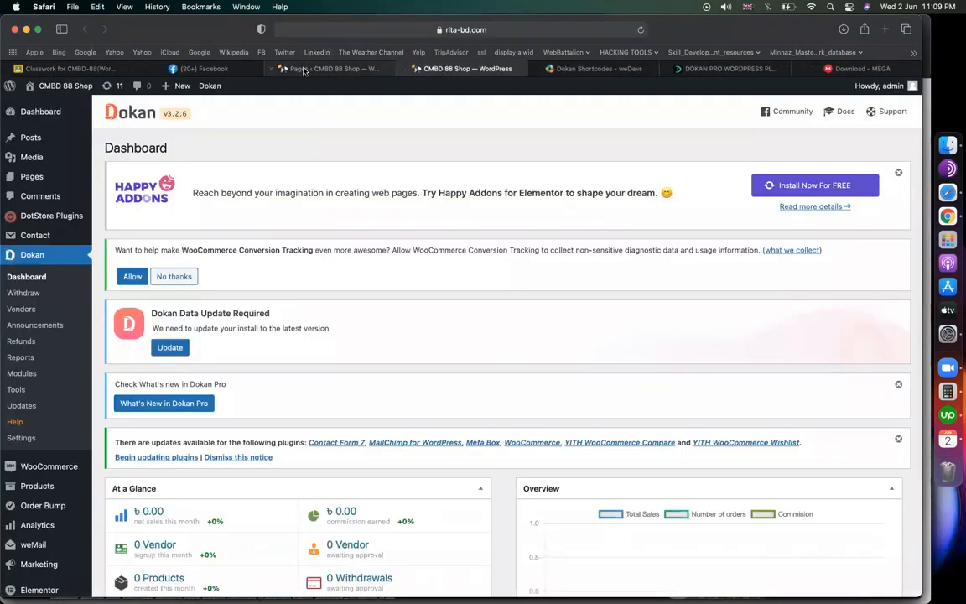
{"action": "left_click", "coordinate": [303, 69]}
{"action": "mouse_move", "coordinate": [205, 321]}
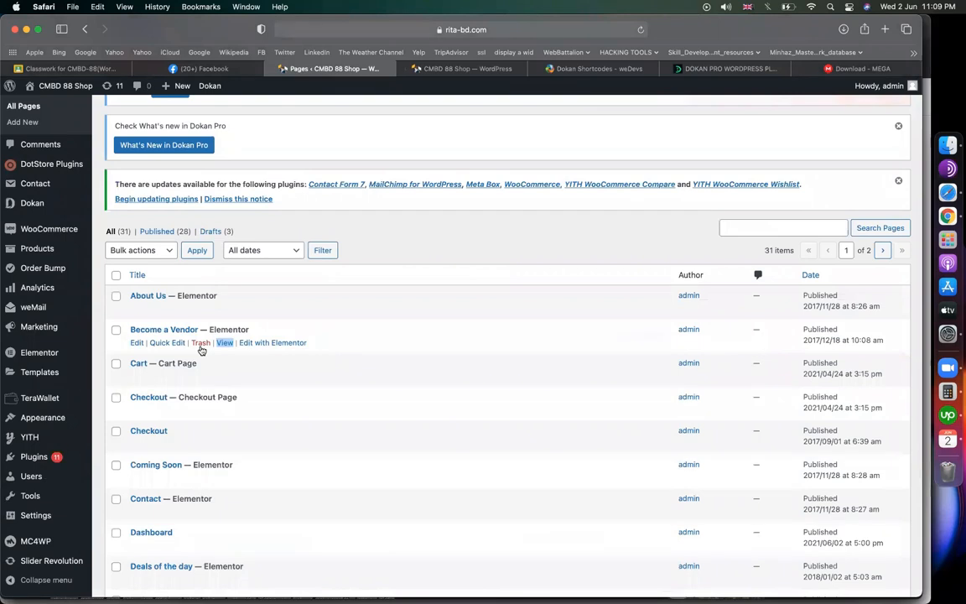
{"action": "left_click", "coordinate": [201, 346]}
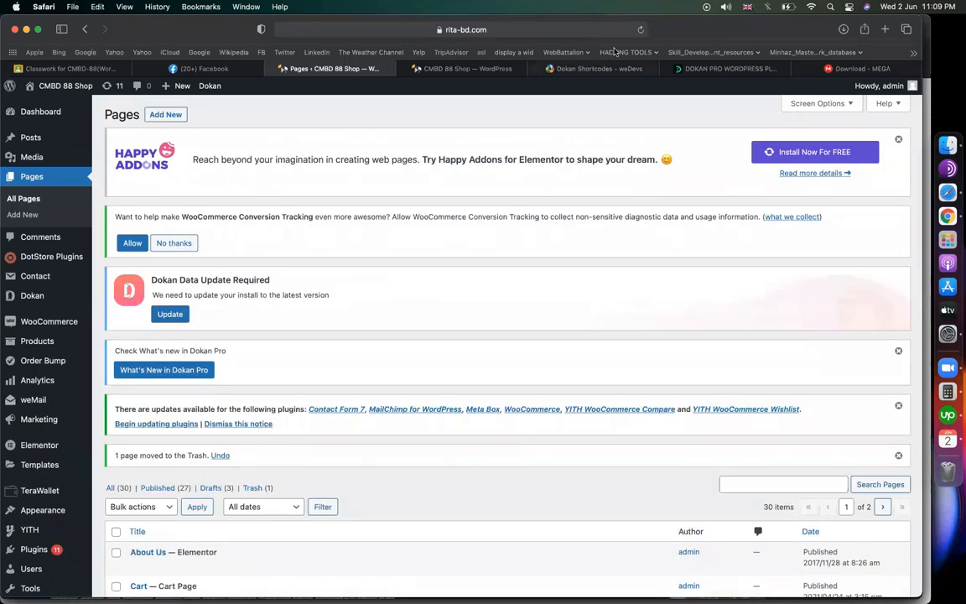
{"action": "scroll", "coordinate": [541, 427], "scroll_direction": "up", "scroll_amount": 1}
{"action": "scroll", "coordinate": [542, 428], "scroll_direction": "down", "scroll_amount": 10}
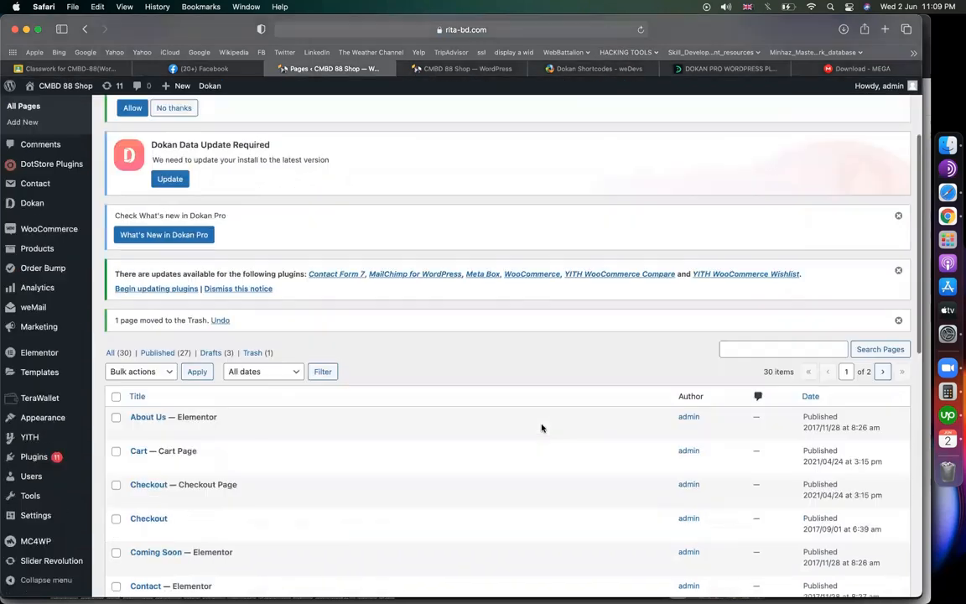
Step: Take the shortcode from the docs and start a new blank page
{"action": "left_click", "coordinate": [560, 71]}
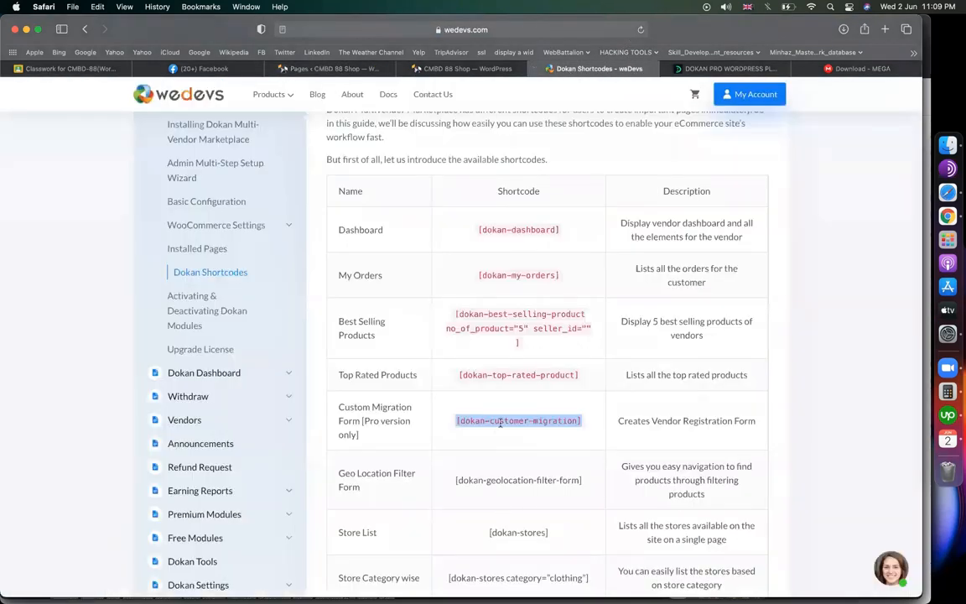
{"action": "left_click", "coordinate": [327, 69]}
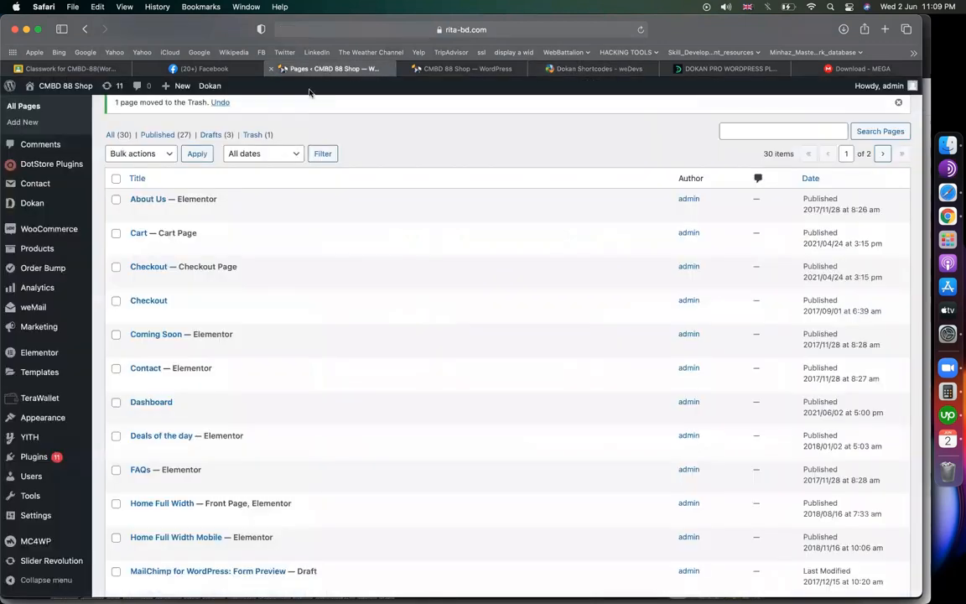
{"action": "scroll", "coordinate": [212, 172], "scroll_direction": "up", "scroll_amount": 4}
{"action": "scroll", "coordinate": [268, 260], "scroll_direction": "up", "scroll_amount": 5}
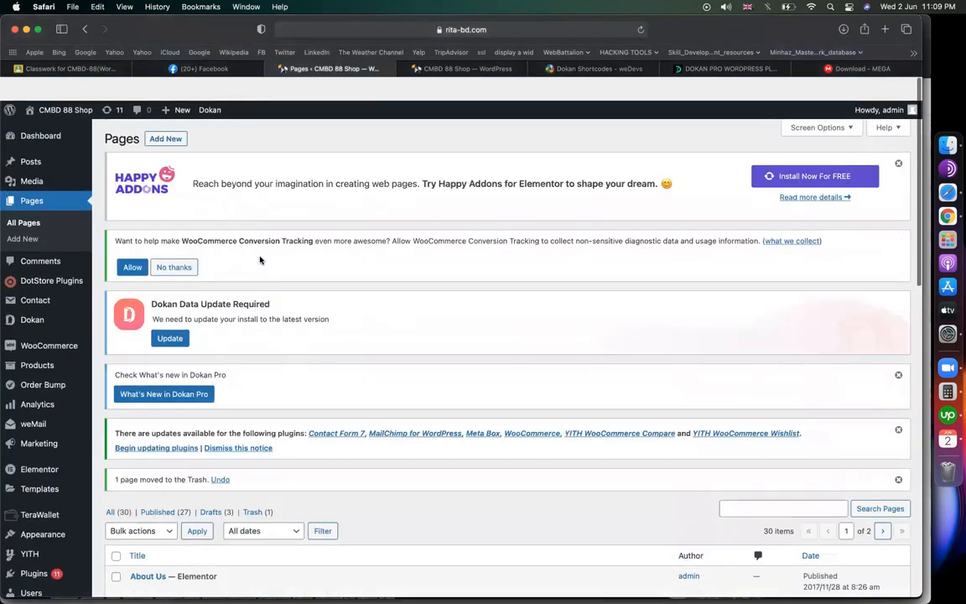
{"action": "left_click", "coordinate": [166, 115]}
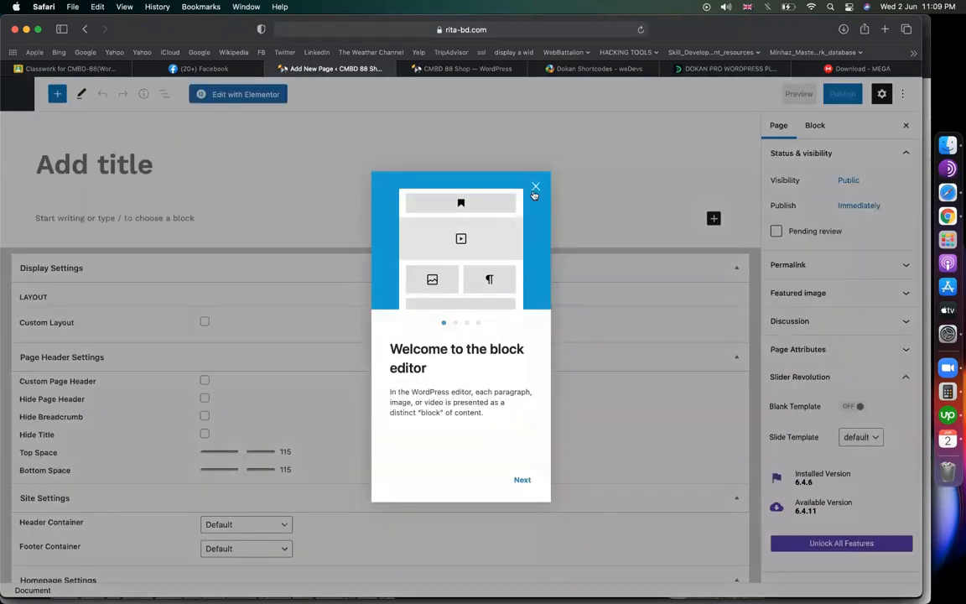
Step: Publish a page titled 'vendor registration' containing the pasted [dokan-customer-migration] shortcode
{"action": "left_click", "coordinate": [535, 188]}
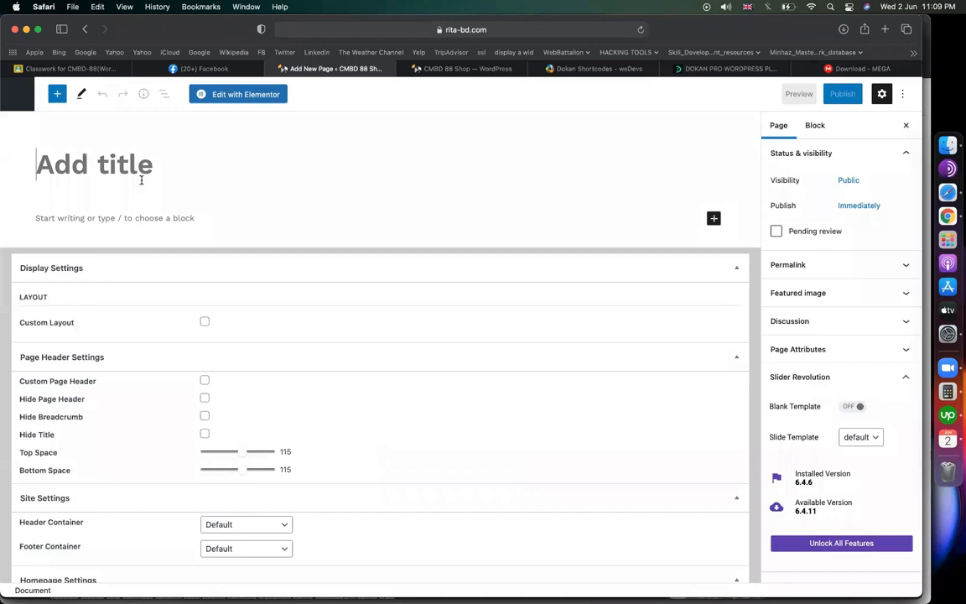
{"action": "type", "text": "vendor re"}
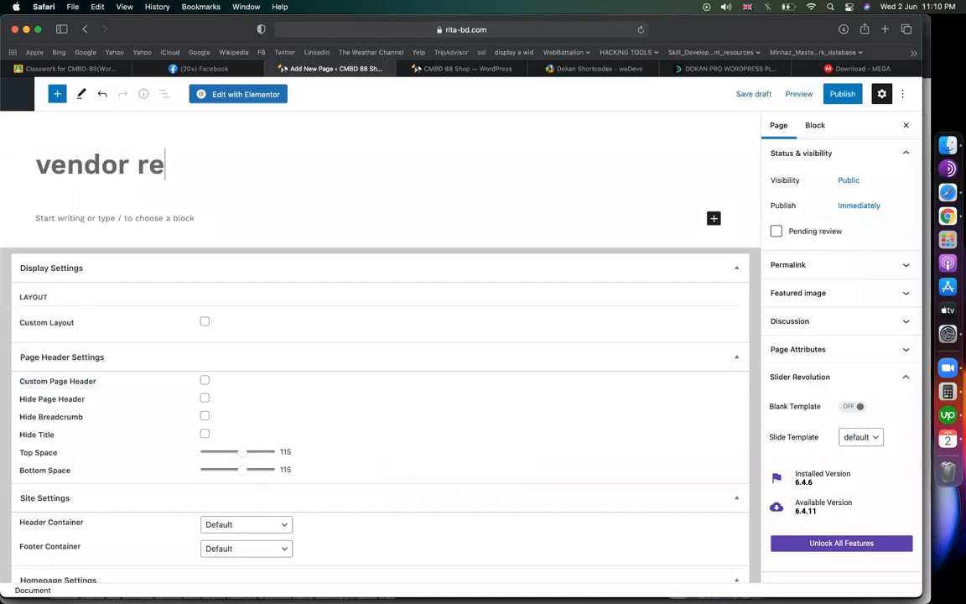
{"action": "type", "text": "gistration"}
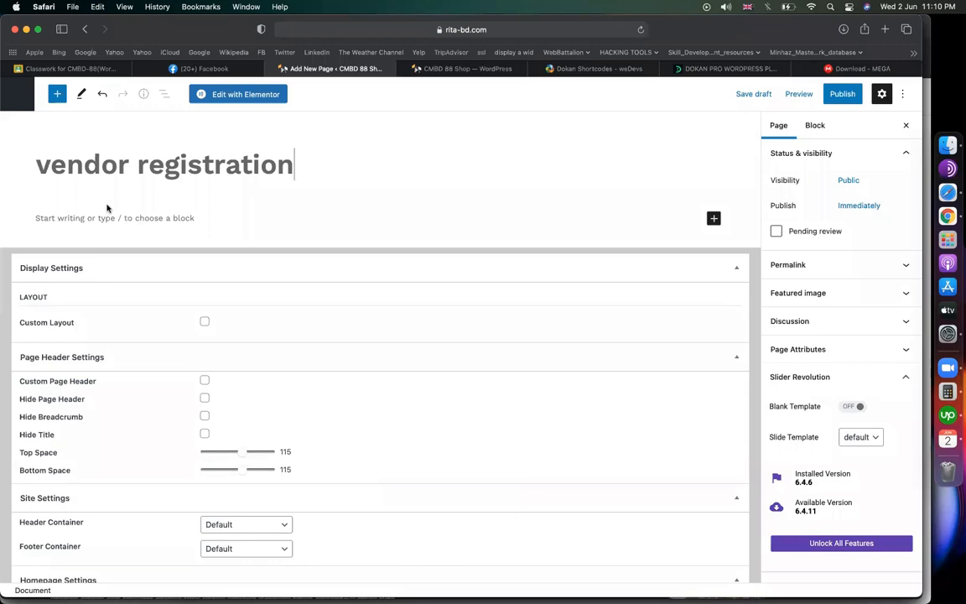
{"action": "left_click", "coordinate": [64, 217]}
{"action": "type", "text": "[dokan-customer-migration]"}
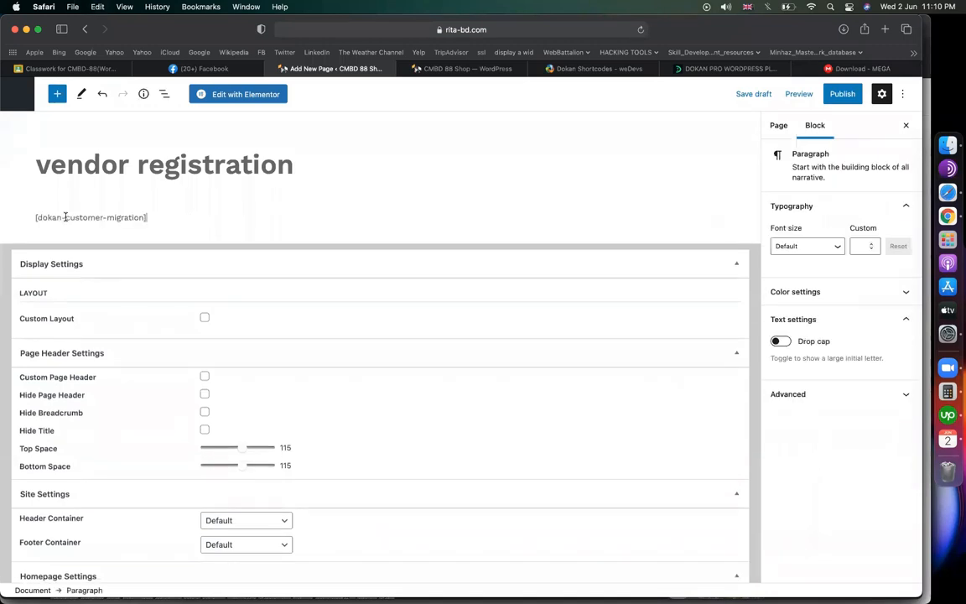
{"action": "left_click", "coordinate": [832, 93]}
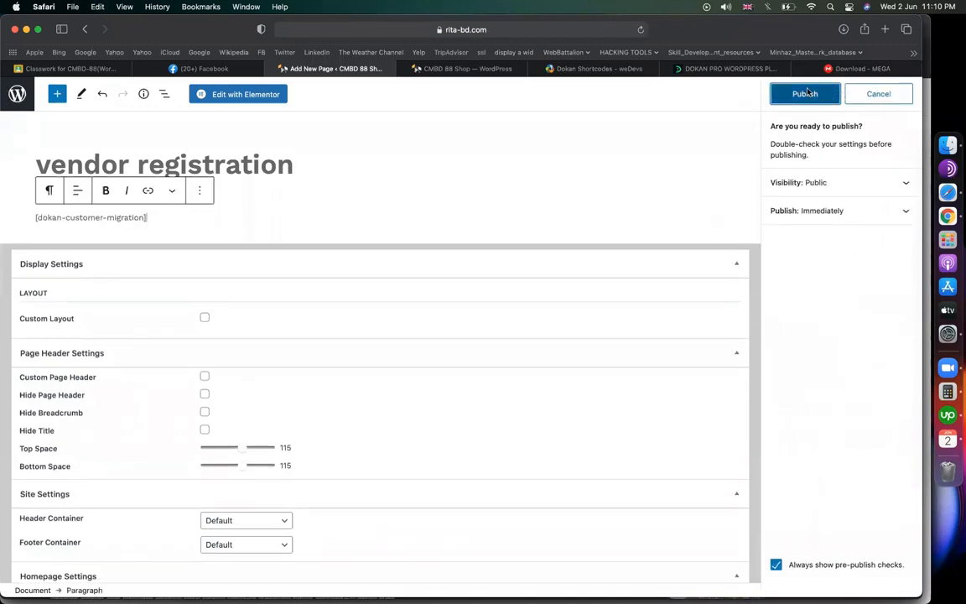
{"action": "left_click", "coordinate": [805, 93]}
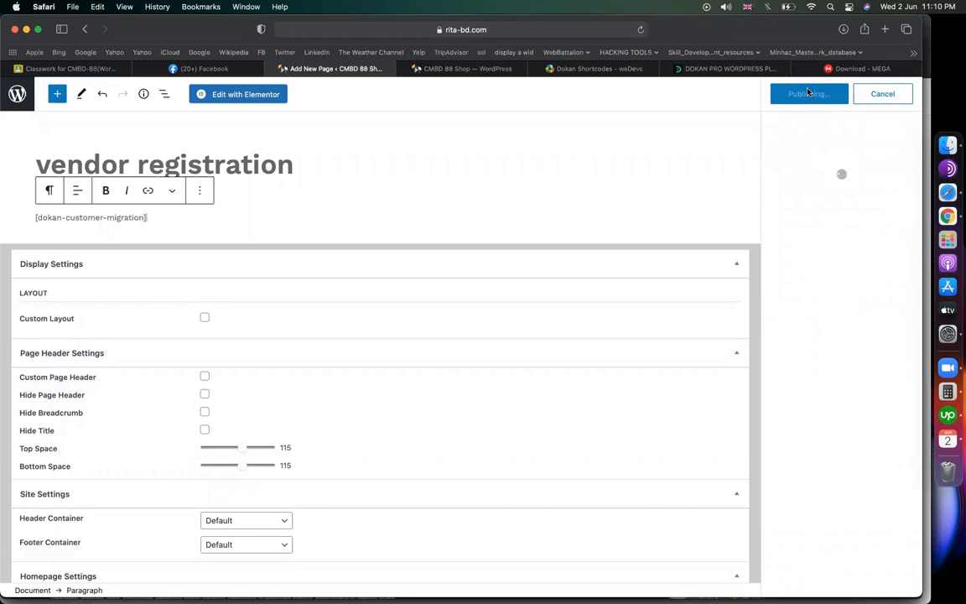
{"action": "left_click", "coordinate": [17, 95]}
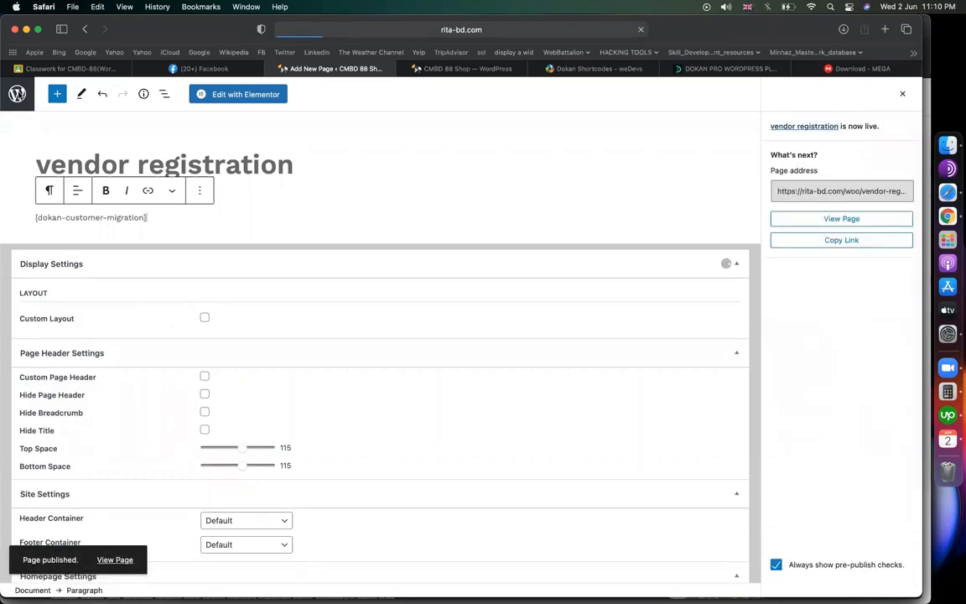
Step: Add the vendor registration page to the Primary Menu in Appearance > Menus
{"action": "left_click", "coordinate": [465, 68]}
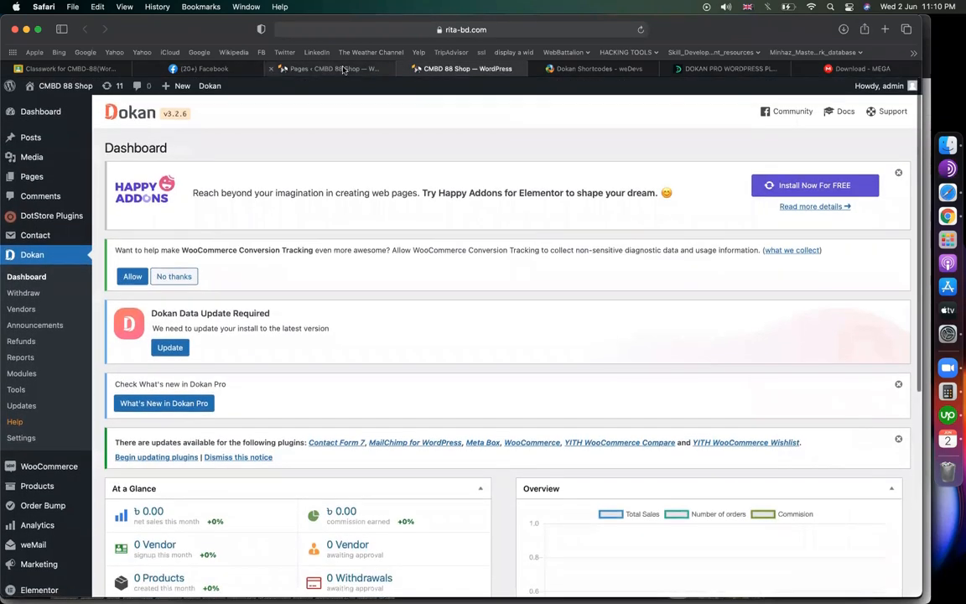
{"action": "left_click", "coordinate": [334, 69]}
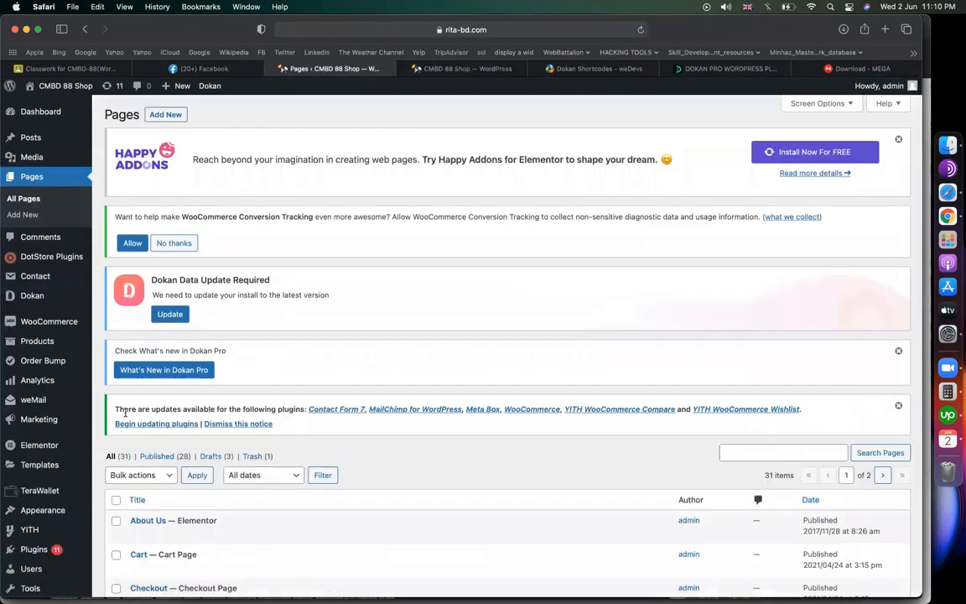
{"action": "scroll", "coordinate": [26, 498], "scroll_direction": "down", "scroll_amount": 2}
{"action": "mouse_move", "coordinate": [42, 492]}
{"action": "mouse_move", "coordinate": [42, 453]}
{"action": "left_click", "coordinate": [117, 504]}
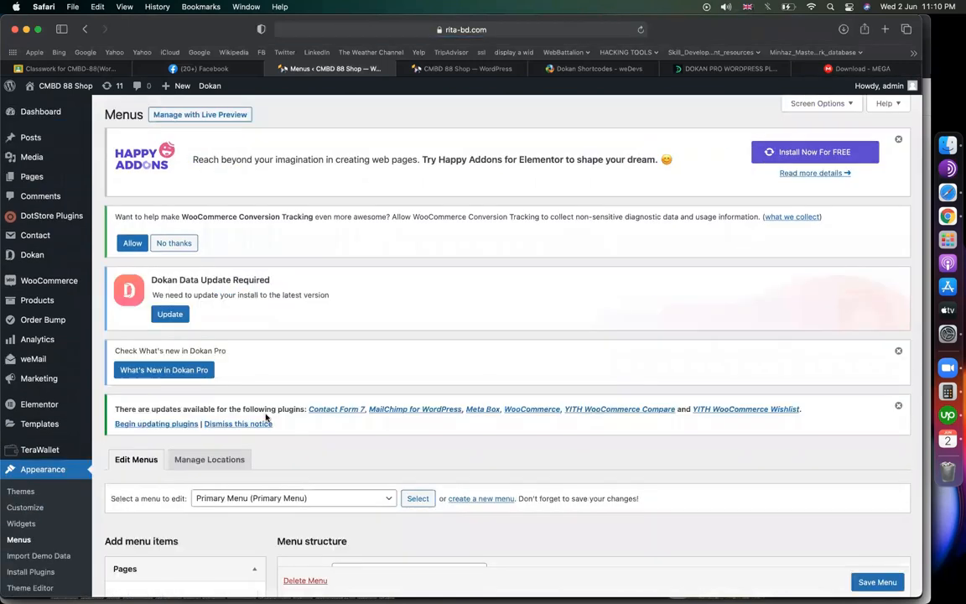
{"action": "scroll", "coordinate": [173, 436], "scroll_direction": "down", "scroll_amount": 4}
{"action": "left_click", "coordinate": [172, 430]}
{"action": "left_click", "coordinate": [229, 544]}
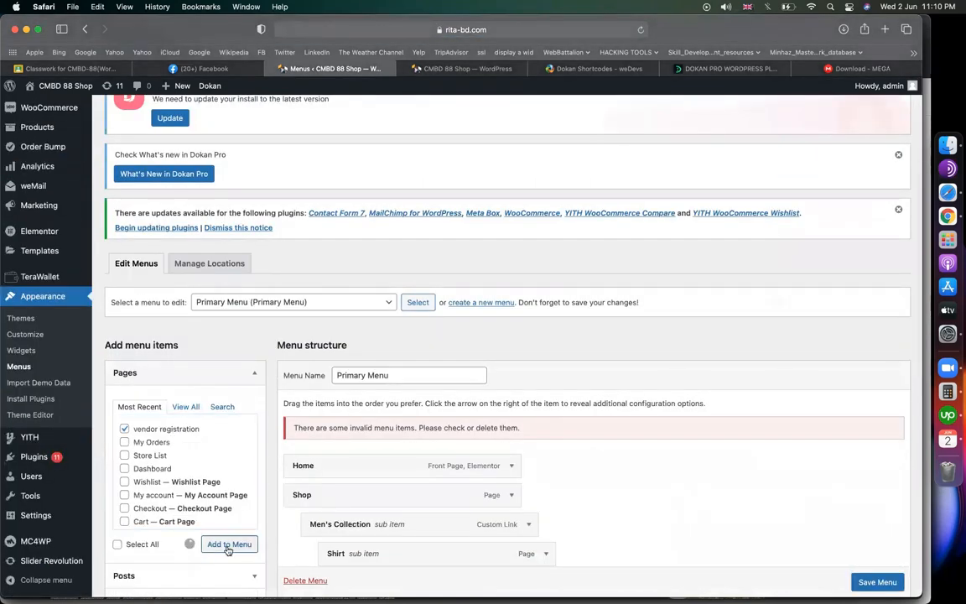
Step: Remove the invalid Become a Vendor and Blog items and save the Primary Menu
{"action": "scroll", "coordinate": [676, 466], "scroll_direction": "down", "scroll_amount": 8}
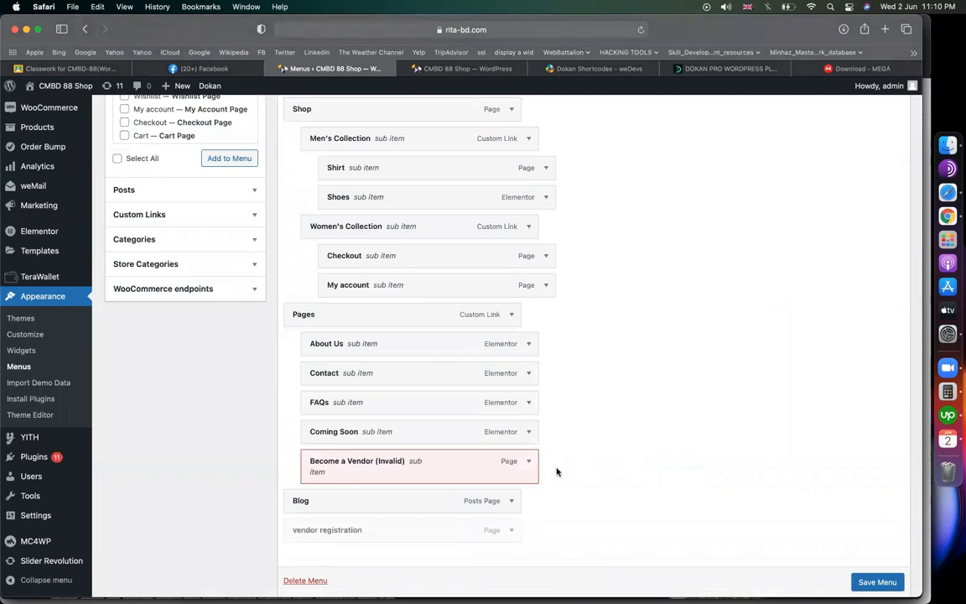
{"action": "left_click", "coordinate": [528, 461]}
{"action": "scroll", "coordinate": [388, 506], "scroll_direction": "down", "scroll_amount": 3}
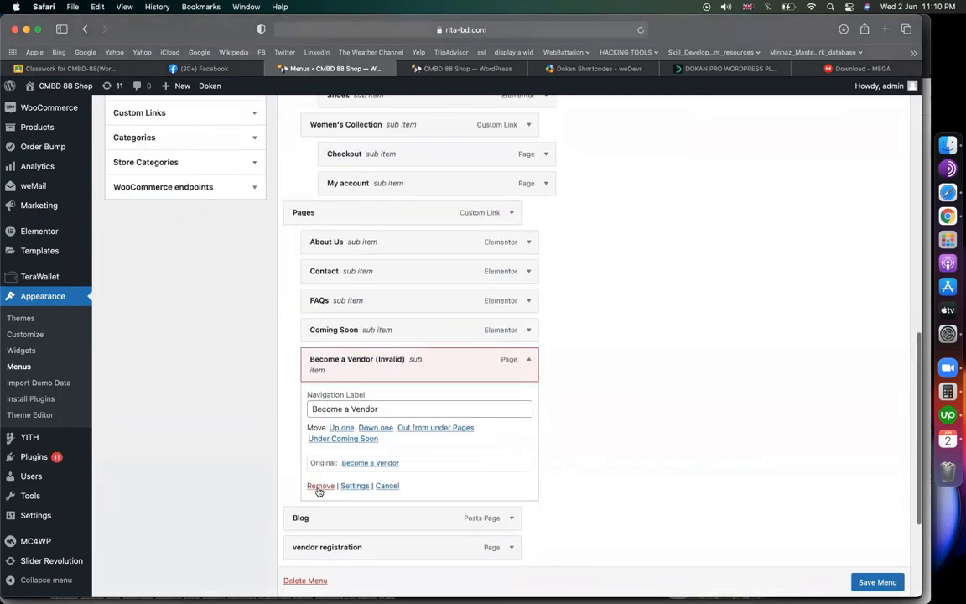
{"action": "left_click", "coordinate": [319, 487]}
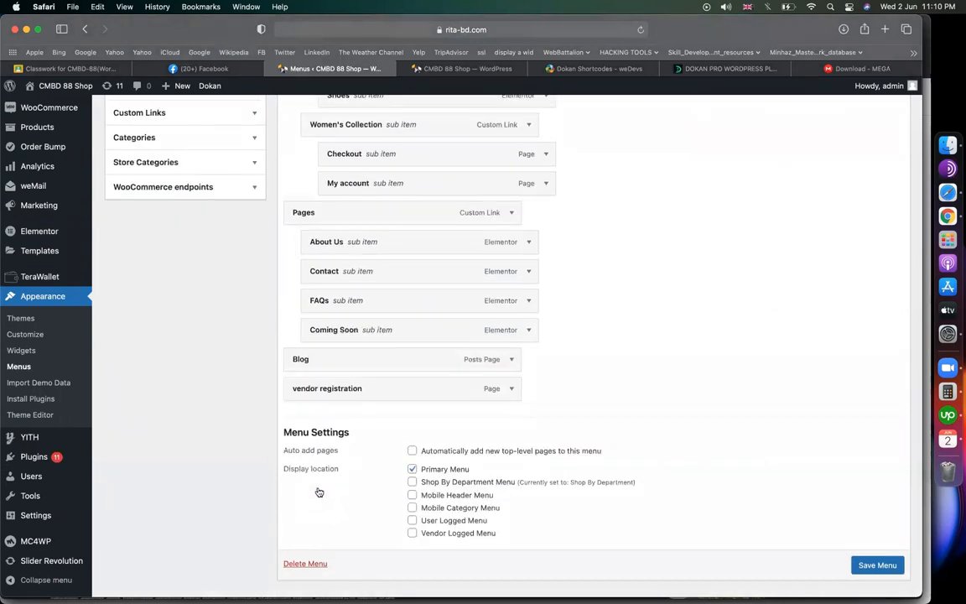
{"action": "left_click", "coordinate": [511, 361]}
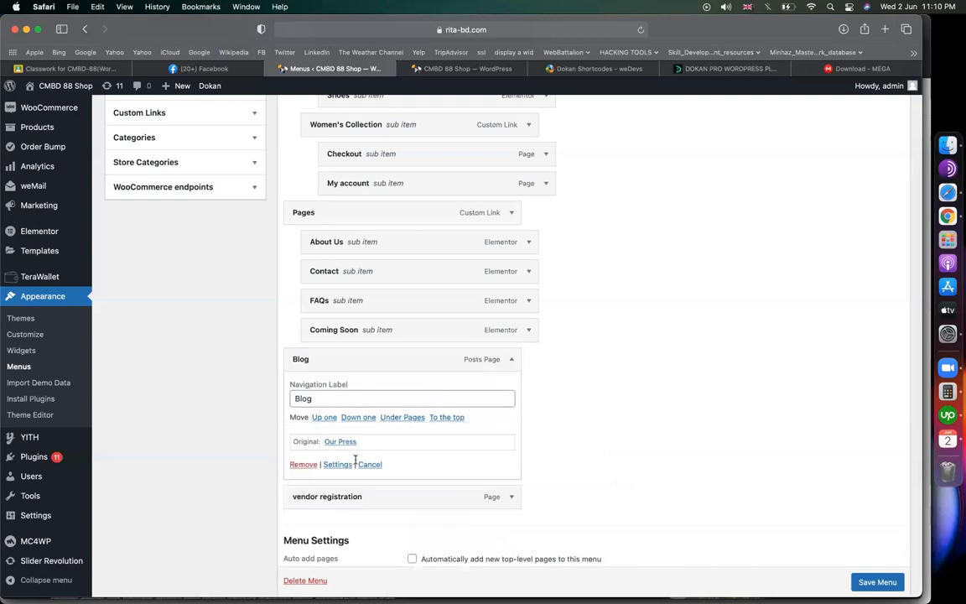
{"action": "left_click", "coordinate": [302, 464]}
{"action": "left_click", "coordinate": [873, 533]}
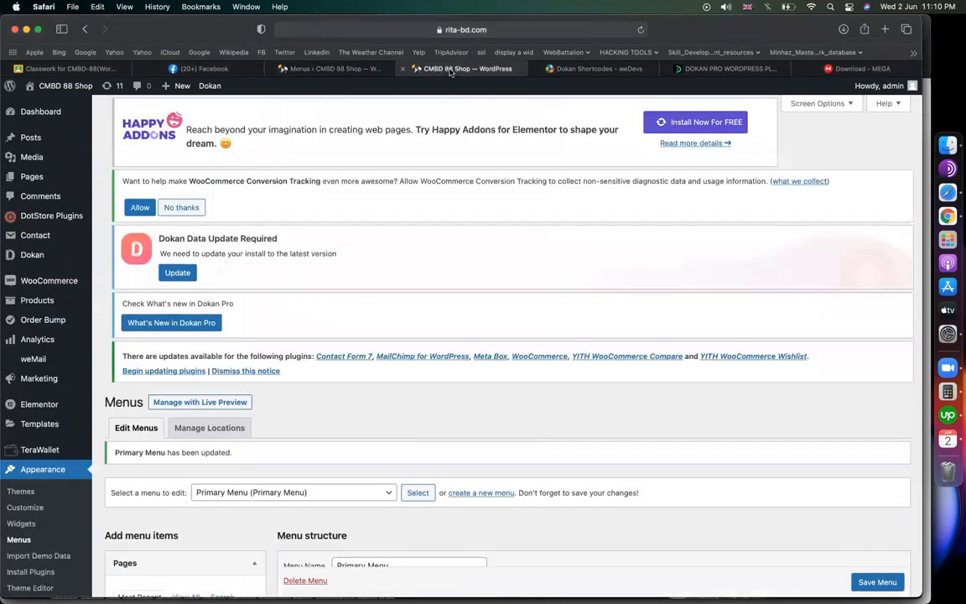
Step: Start a new vendor from the Dokan vendors list and upload i.jpg from the Desktop
{"action": "left_click", "coordinate": [452, 68]}
{"action": "left_click", "coordinate": [21, 309]}
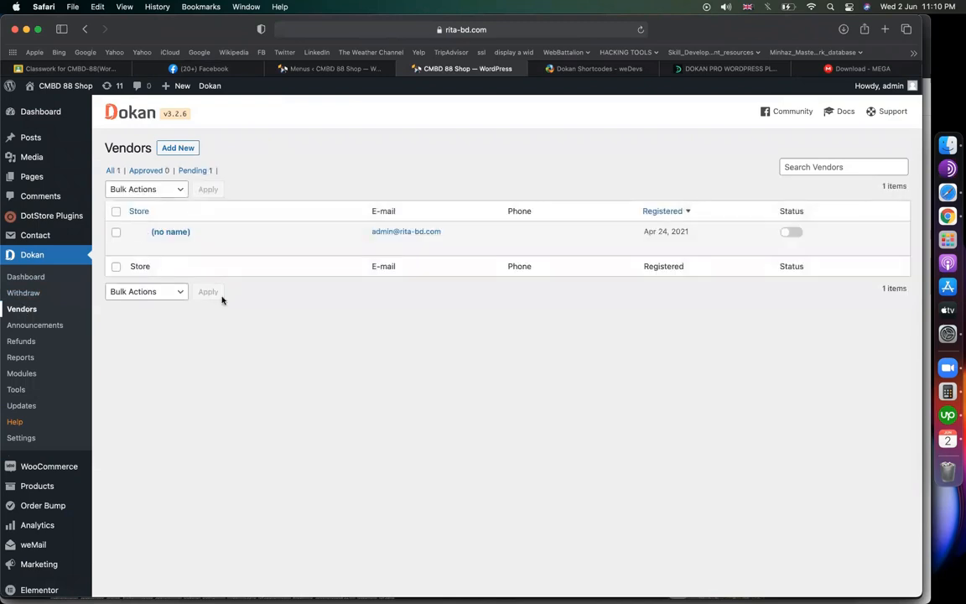
{"action": "left_click", "coordinate": [180, 148]}
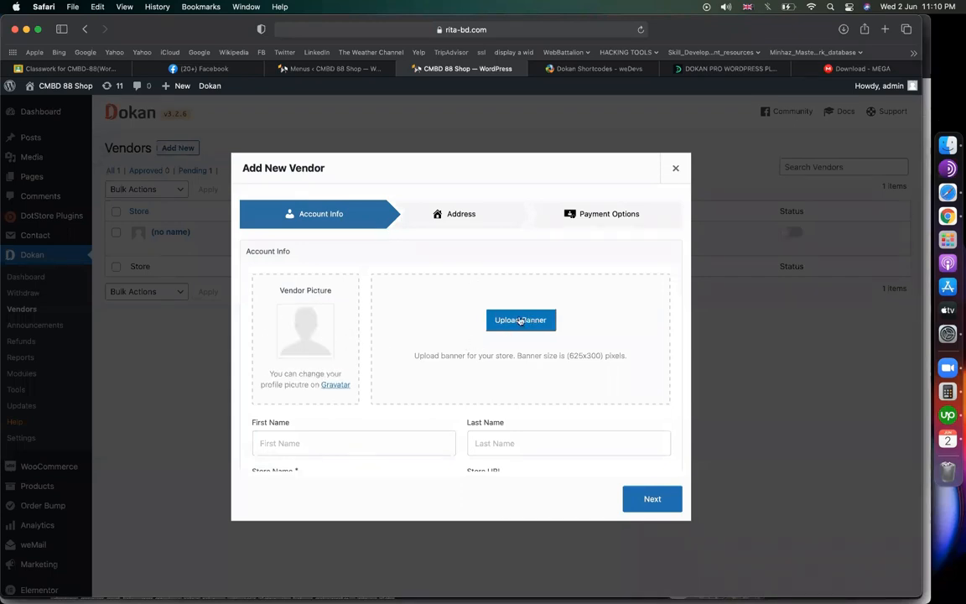
{"action": "left_click", "coordinate": [309, 342]}
{"action": "left_click", "coordinate": [49, 132]}
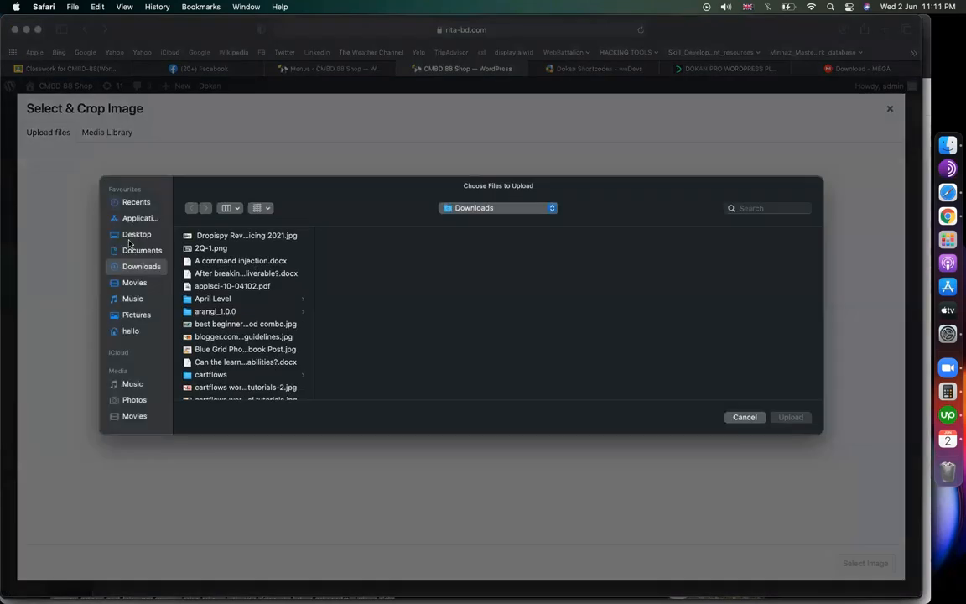
{"action": "left_click", "coordinate": [134, 235]}
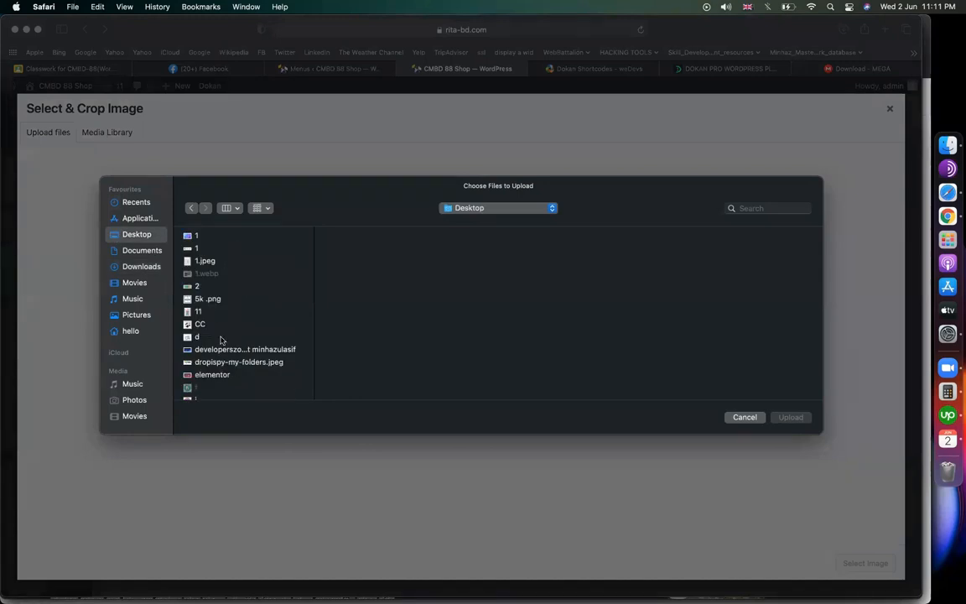
{"action": "scroll", "coordinate": [222, 338], "scroll_direction": "down", "scroll_amount": 3}
{"action": "double_click", "coordinate": [190, 312]}
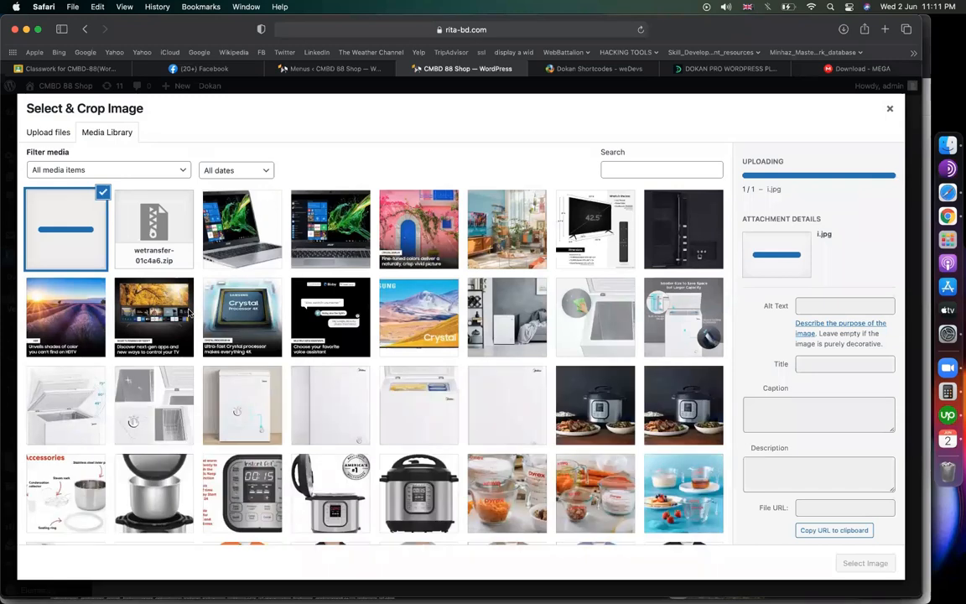
Step: Set the uploaded i.jpg logo as the vendor picture and crop it
{"action": "left_click", "coordinate": [314, 69]}
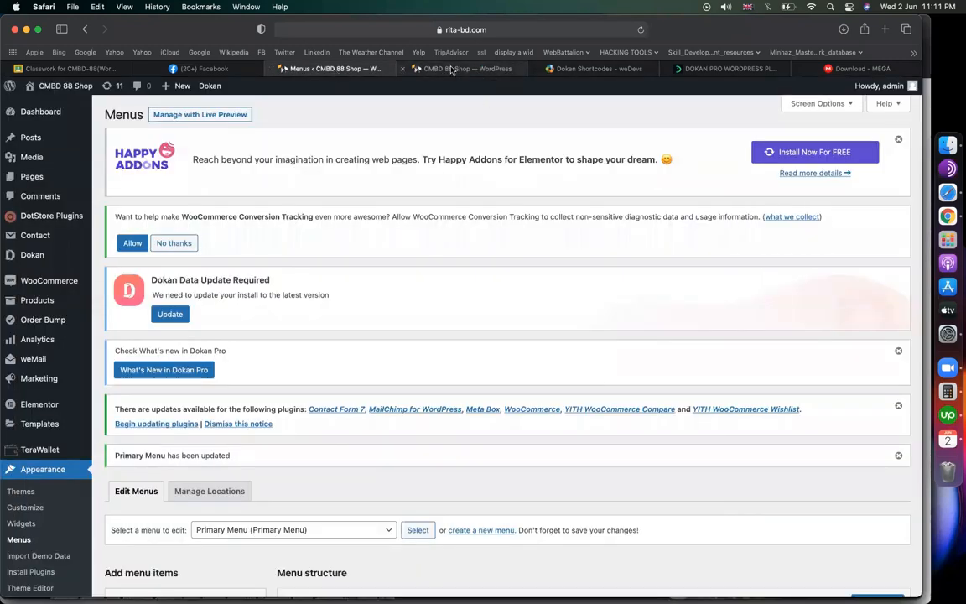
{"action": "left_click", "coordinate": [411, 68]}
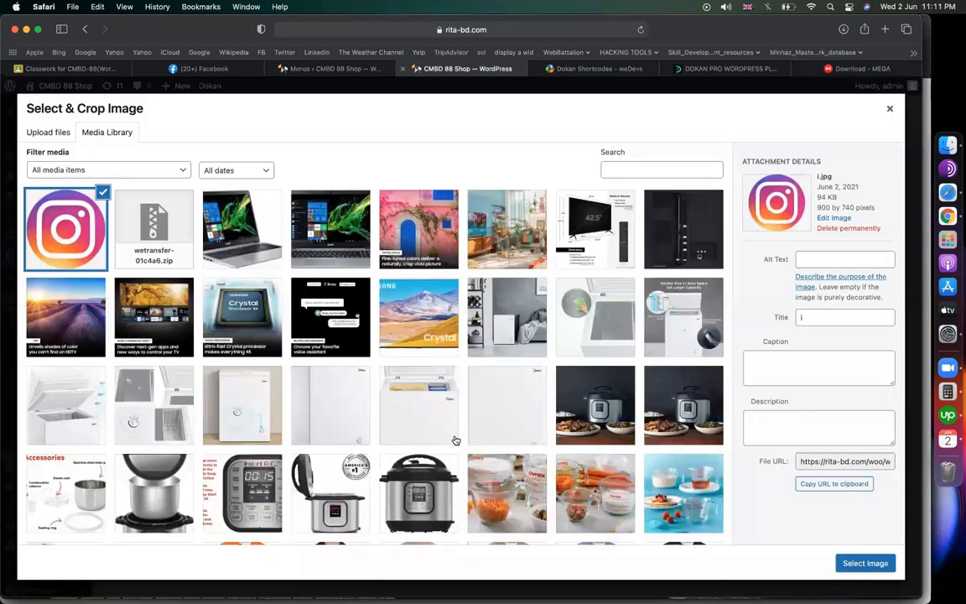
{"action": "left_click", "coordinate": [863, 564]}
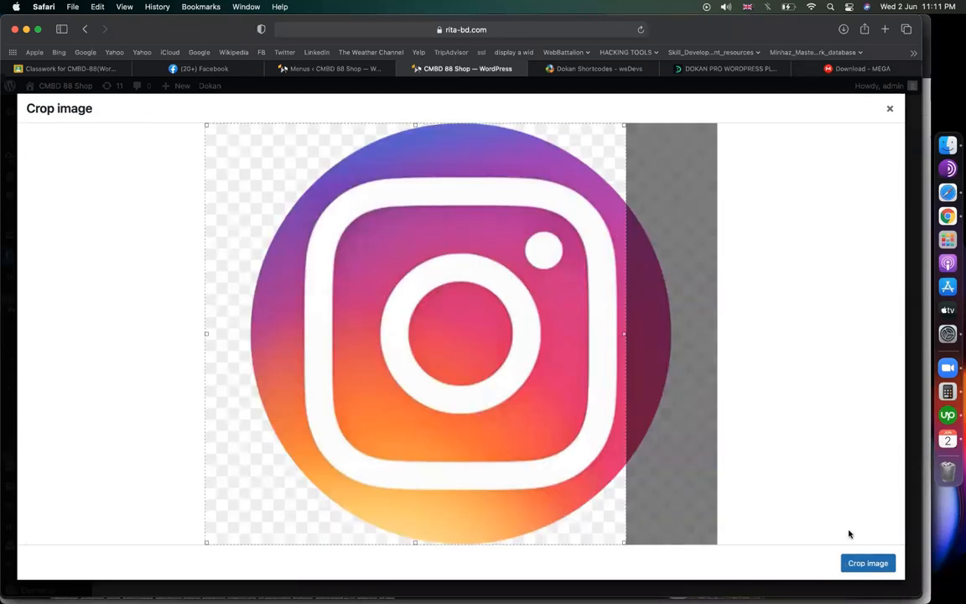
{"action": "left_click", "coordinate": [857, 562]}
{"action": "left_click_drag", "start_coordinate": [413, 308], "coordinate": [475, 309]}
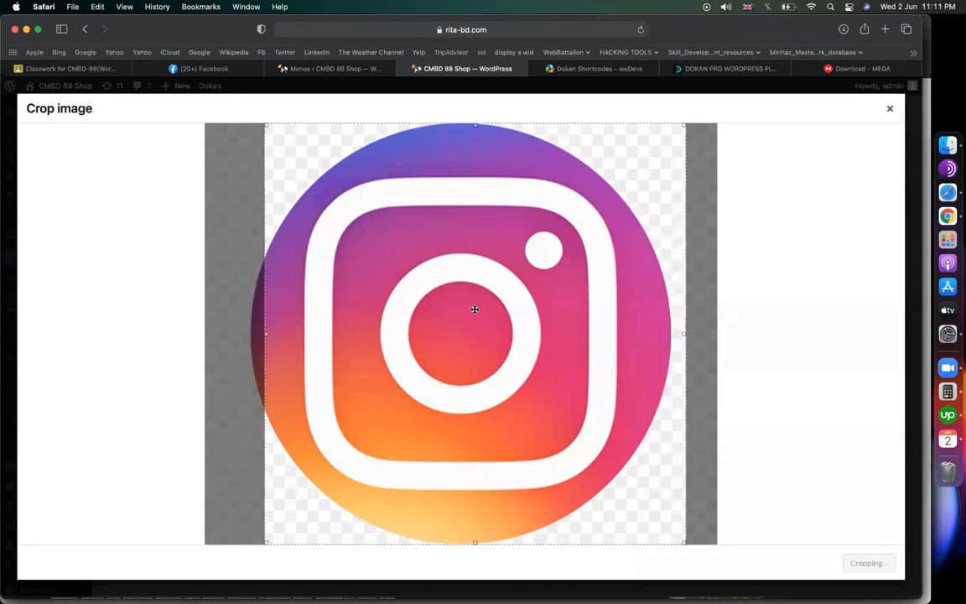
Step: Close the store banner image picker without choosing a banner
{"action": "left_click", "coordinate": [471, 312]}
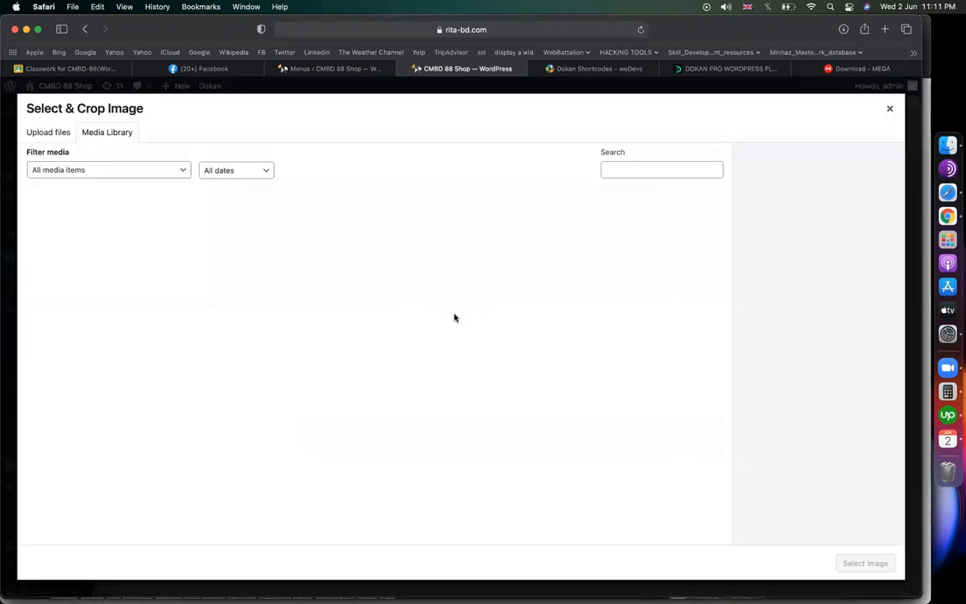
{"action": "left_click", "coordinate": [891, 108]}
{"action": "scroll", "coordinate": [407, 365], "scroll_direction": "down", "scroll_amount": 2}
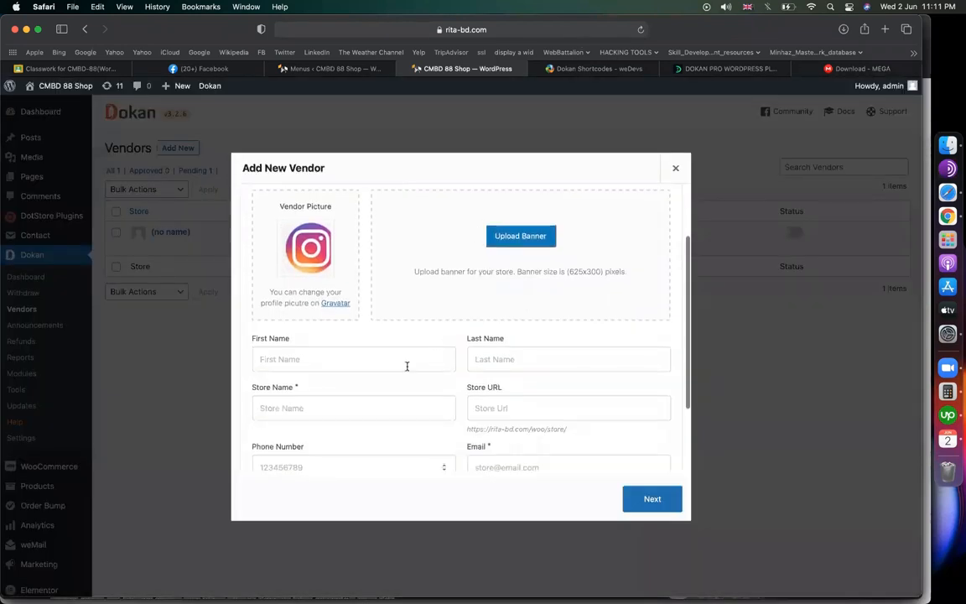
Step: Enter the vendor's first and last name and the store name gausia
{"action": "left_click", "coordinate": [382, 363]}
{"action": "type", "text": "su"}
{"action": "left_click", "coordinate": [521, 357]}
{"action": "type", "text": "mkiioa"}
{"action": "key", "text": "BackSpace"}
{"action": "key", "text": "BackSpace"}
{"action": "key", "text": "BackSpace"}
{"action": "left_click", "coordinate": [341, 415]}
{"action": "type", "text": "gausia"}
Step: Inspect the store URL preview ending in the gausia slug
{"action": "scroll", "coordinate": [482, 419], "scroll_direction": "down", "scroll_amount": 2}
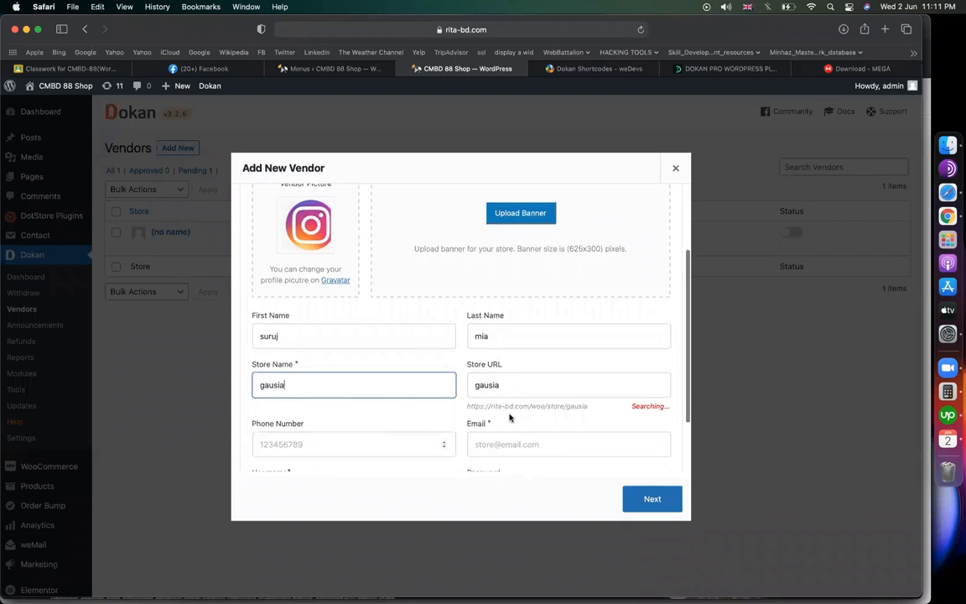
{"action": "scroll", "coordinate": [508, 416], "scroll_direction": "up", "scroll_amount": 5}
{"action": "left_click_drag", "start_coordinate": [452, 400], "coordinate": [583, 396]}
{"action": "left_click_drag", "start_coordinate": [668, 399], "coordinate": [476, 401]}
{"action": "triple_click", "coordinate": [477, 402]}
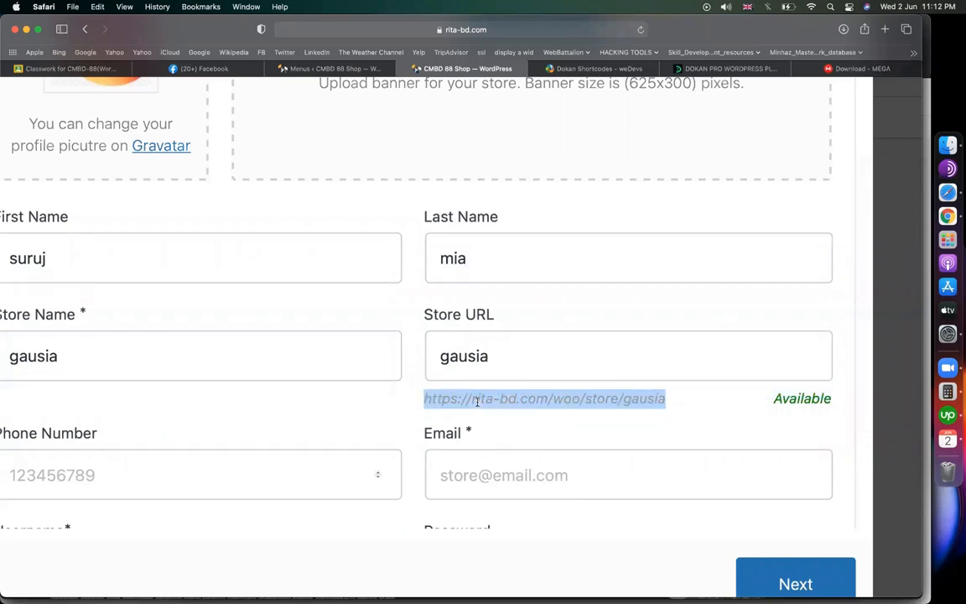
{"action": "scroll", "coordinate": [479, 405], "scroll_direction": "down", "scroll_amount": 5}
{"action": "scroll", "coordinate": [457, 452], "scroll_direction": "down", "scroll_amount": 2}
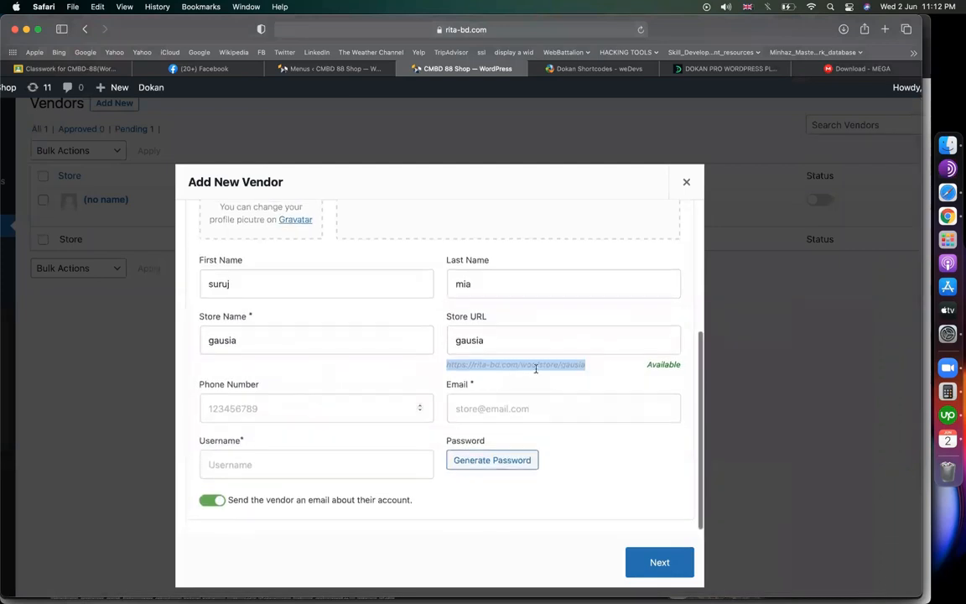
{"action": "double_click", "coordinate": [550, 365]}
{"action": "double_click", "coordinate": [573, 365]}
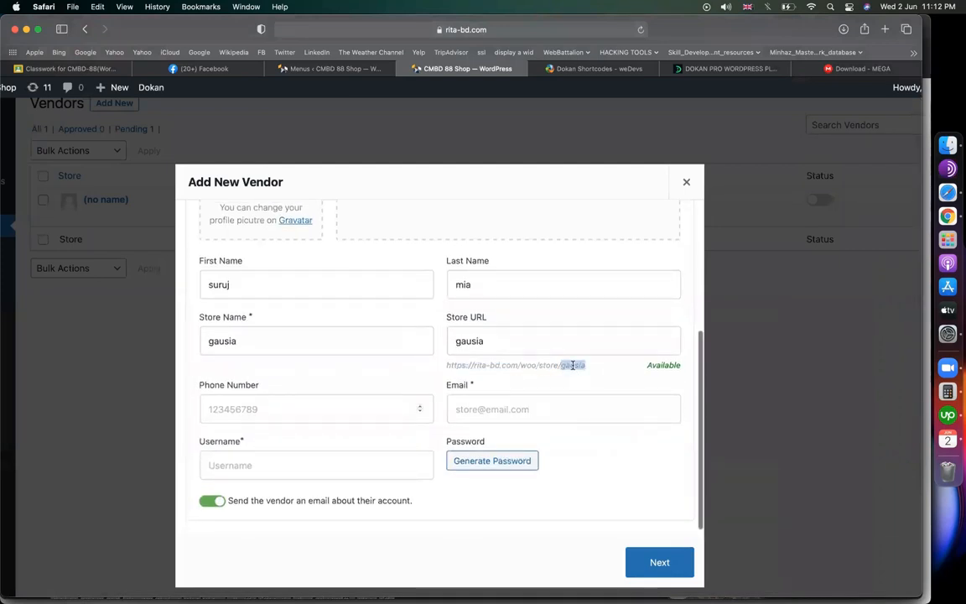
{"action": "left_click", "coordinate": [261, 338]}
Step: Fill in the vendor's phone number, e-mail address and username
{"action": "left_click", "coordinate": [342, 411]}
{"action": "left_click", "coordinate": [504, 414]}
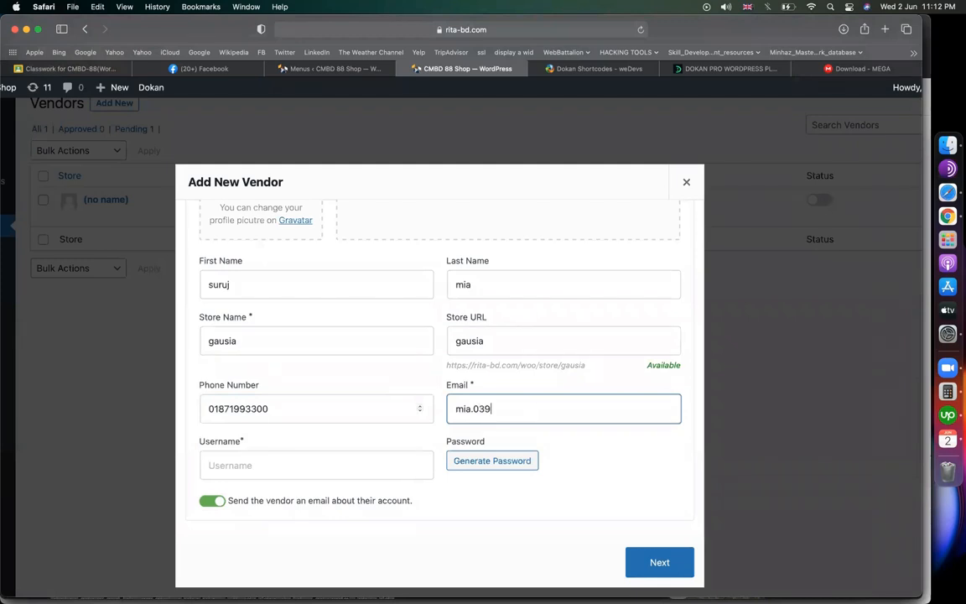
{"action": "left_click", "coordinate": [338, 477]}
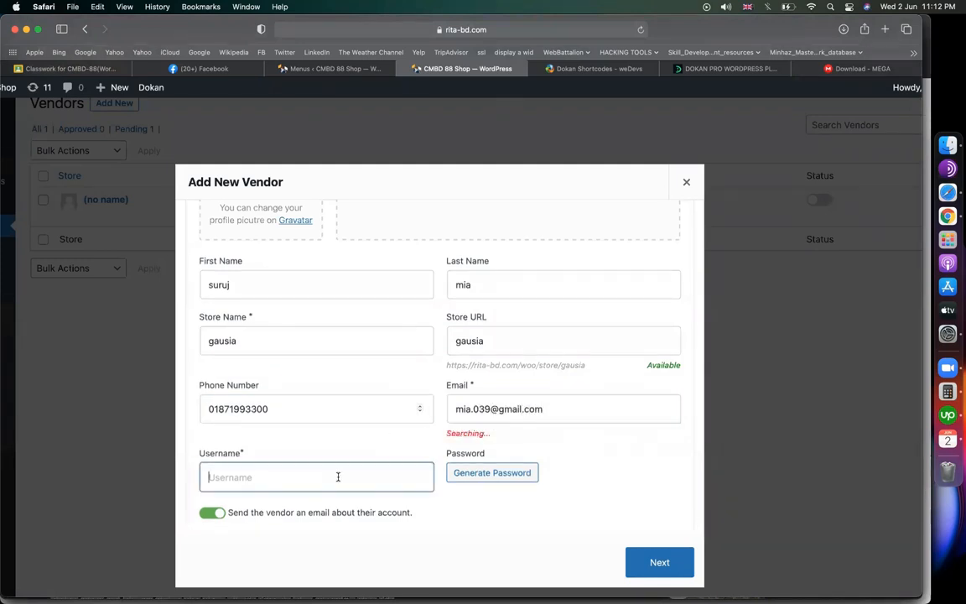
{"action": "type", "text": "gausia"}
Step: Replace the generated password with a custom one and continue to the Address step
{"action": "left_click", "coordinate": [541, 538]}
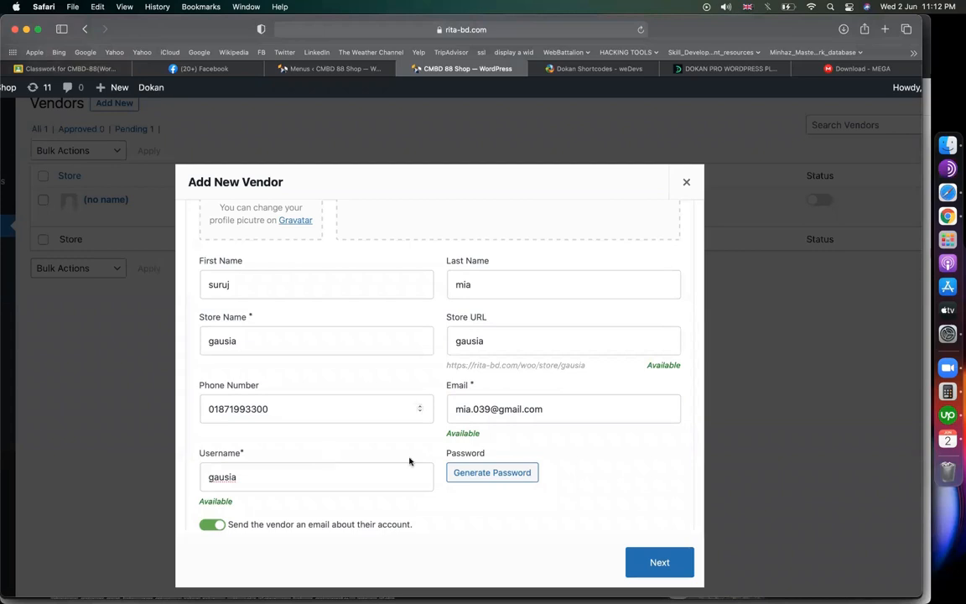
{"action": "left_click", "coordinate": [466, 472]}
{"action": "triple_click", "coordinate": [617, 474]}
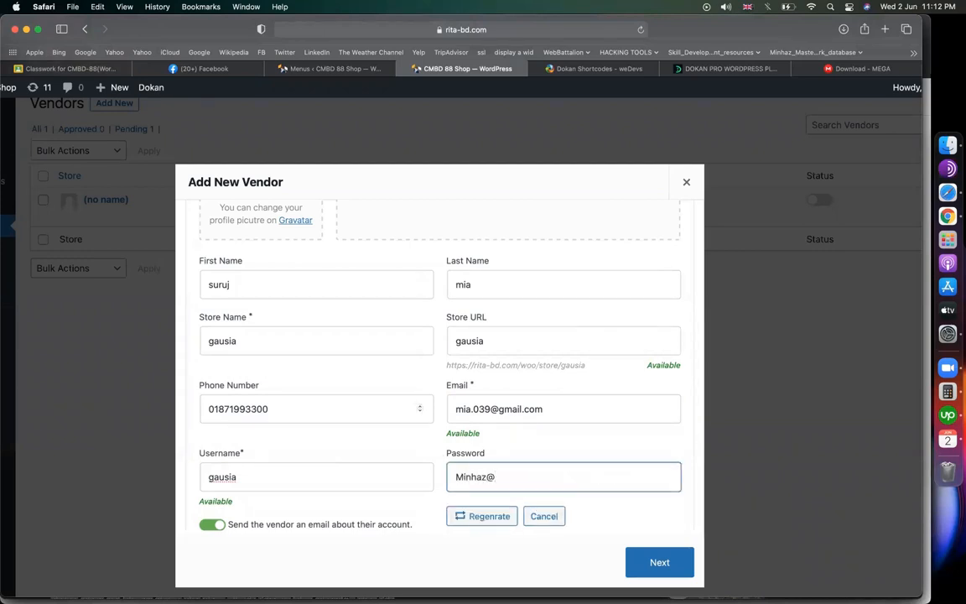
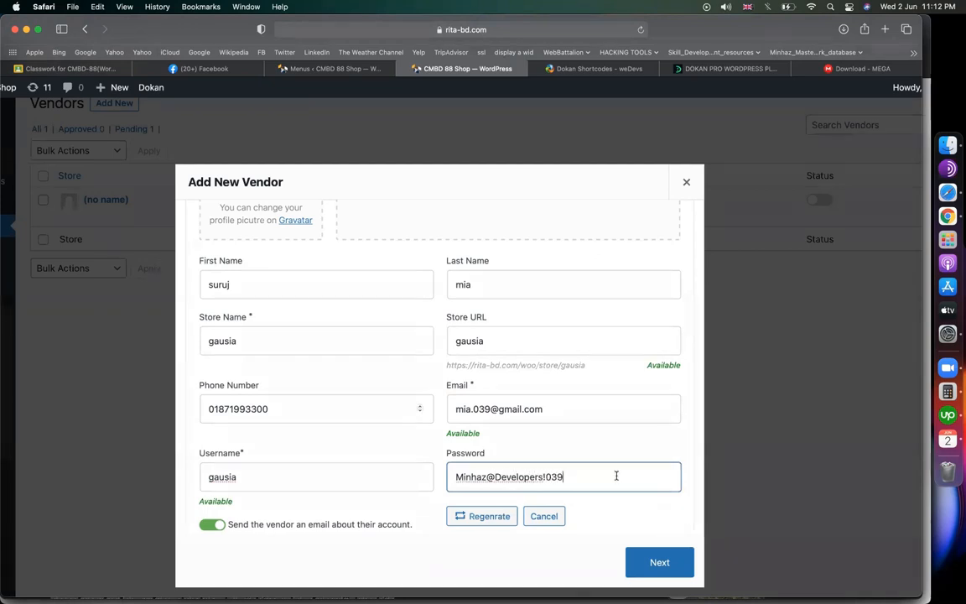
{"action": "left_click", "coordinate": [660, 563]}
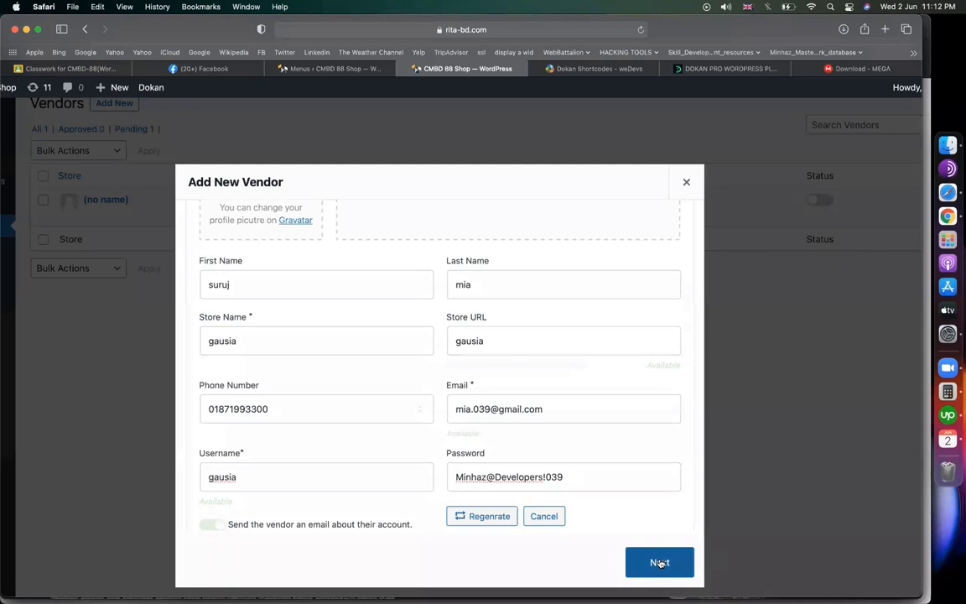
Step: Enter 'gausia' as the vendor's street and 'dhaka' as the city
{"action": "left_click", "coordinate": [267, 322]}
{"action": "type", "text": "gausia"}
{"action": "key", "text": "Tab"}
{"action": "key", "text": "Tab"}
{"action": "type", "text": "dhaka"}
{"action": "key", "text": "Tab"}
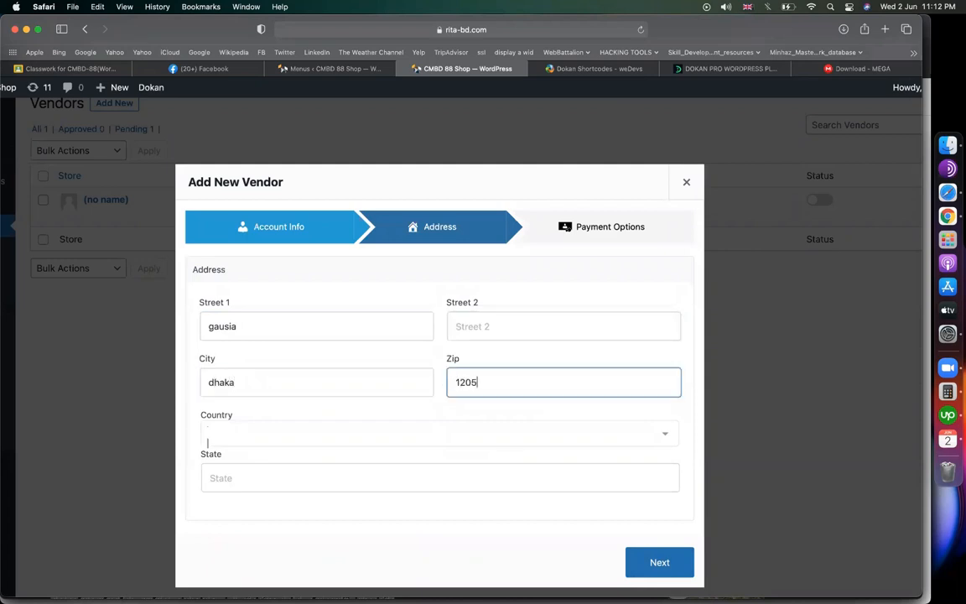
Step: Set the country to Bangladesh and state to Dhaka, then continue to Payment Options
{"action": "key", "text": "Tab"}
{"action": "type", "text": "ban"}
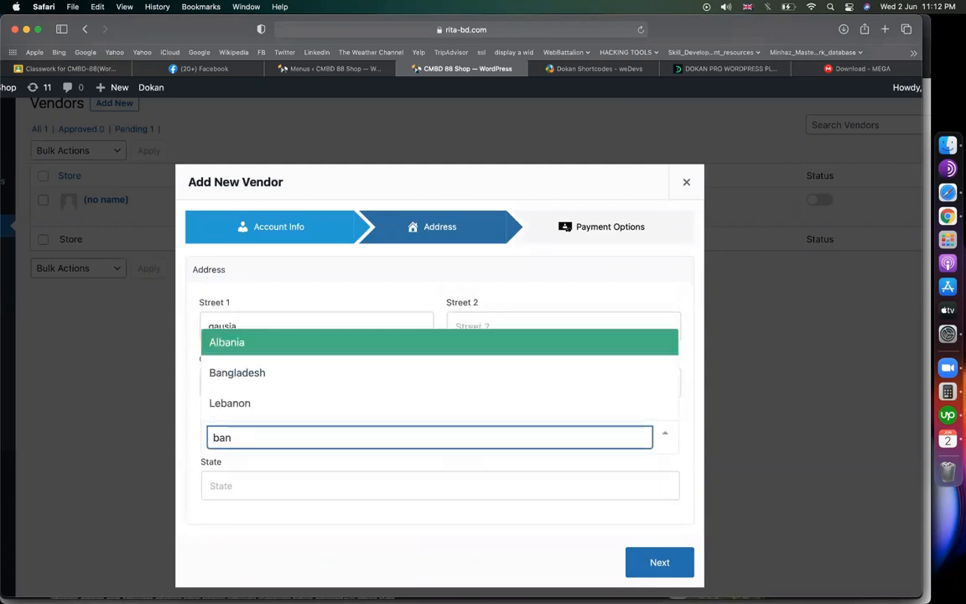
{"action": "key", "text": "Down"}
{"action": "key", "text": "Return"}
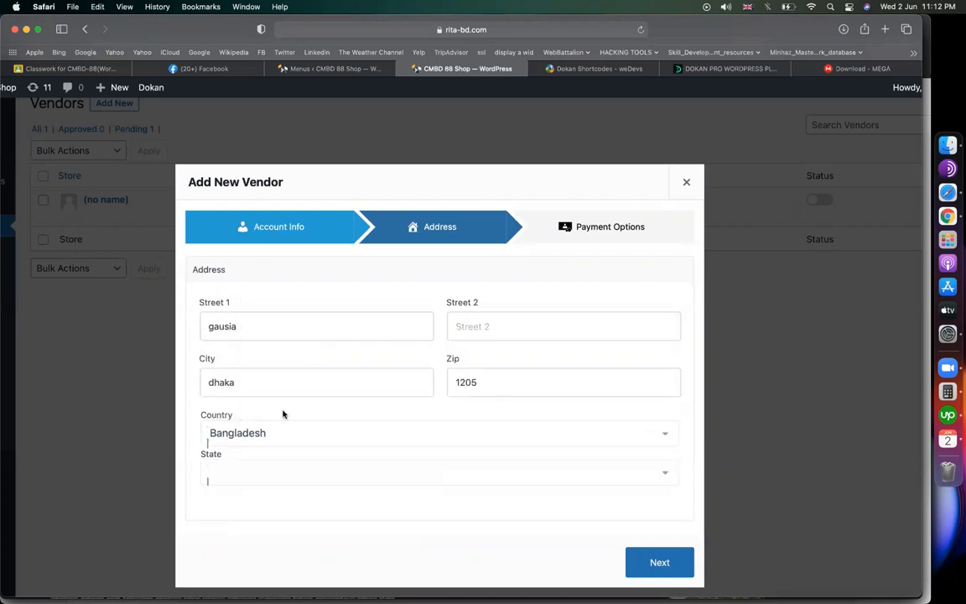
{"action": "left_click", "coordinate": [251, 471]}
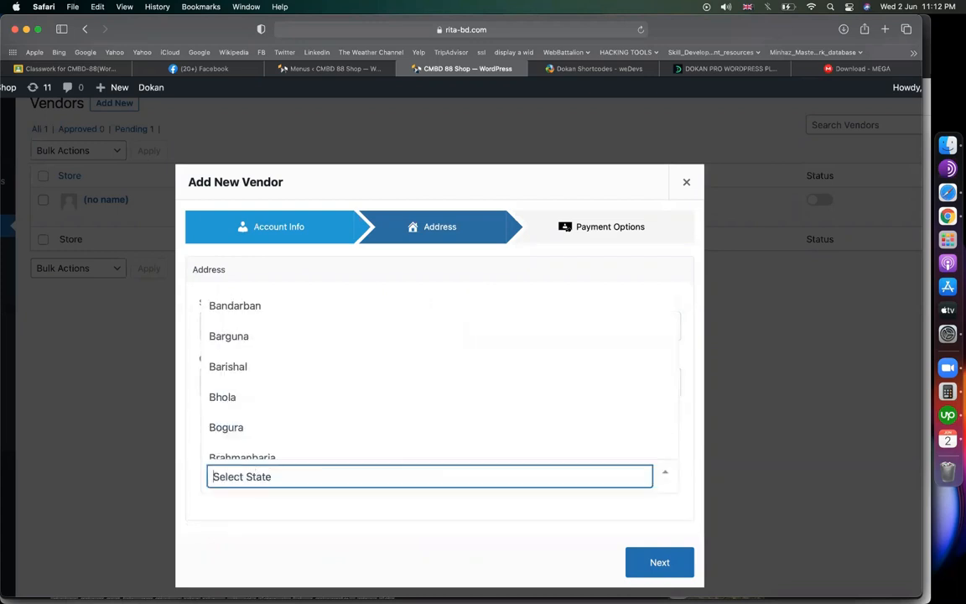
{"action": "type", "text": "dha"}
{"action": "key", "text": "Return"}
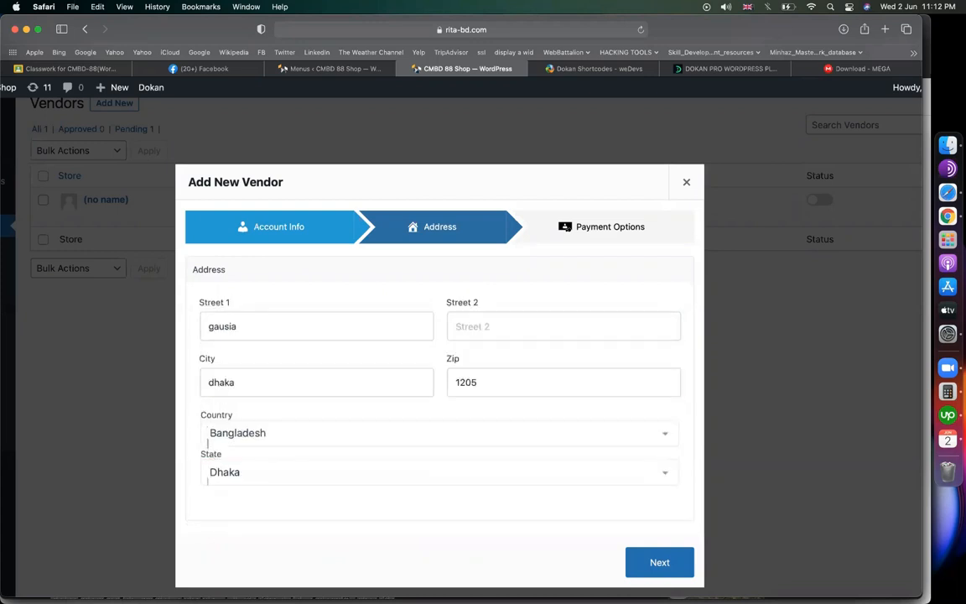
{"action": "left_click", "coordinate": [646, 553]}
Step: Enter the account holder's name and account number, correcting the mistyped account name
{"action": "left_click", "coordinate": [313, 321]}
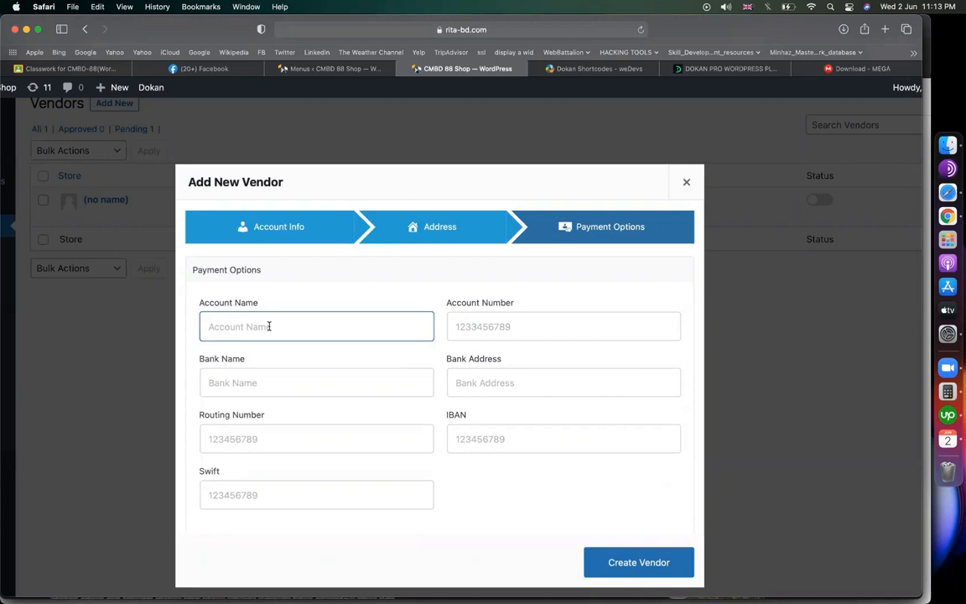
{"action": "type", "text": "dbbl bank"}
{"action": "left_click", "coordinate": [509, 327]}
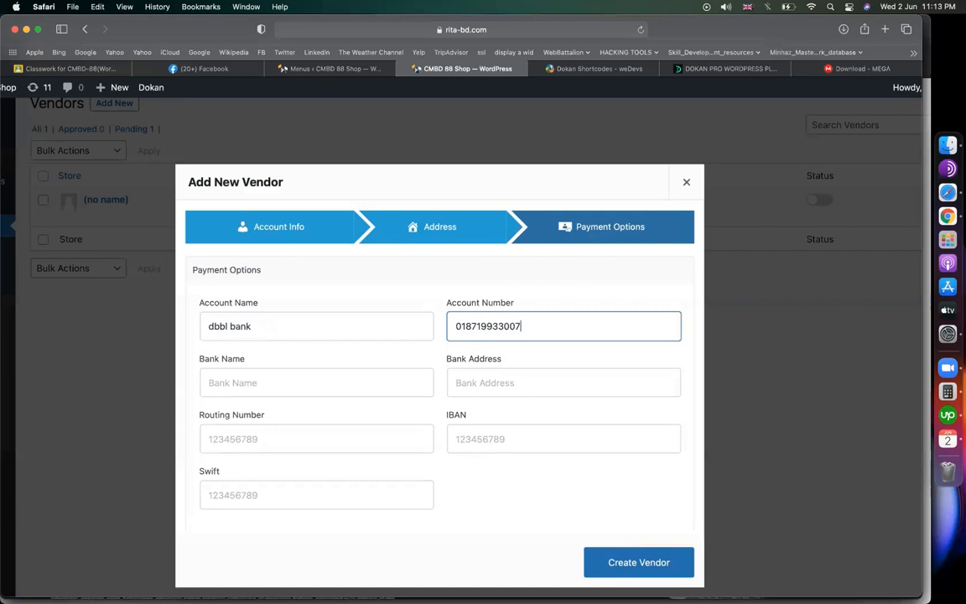
{"action": "left_click", "coordinate": [308, 382]}
{"action": "left_click", "coordinate": [246, 328]}
{"action": "key", "text": "super+a"}
{"action": "key", "text": "BackSpace"}
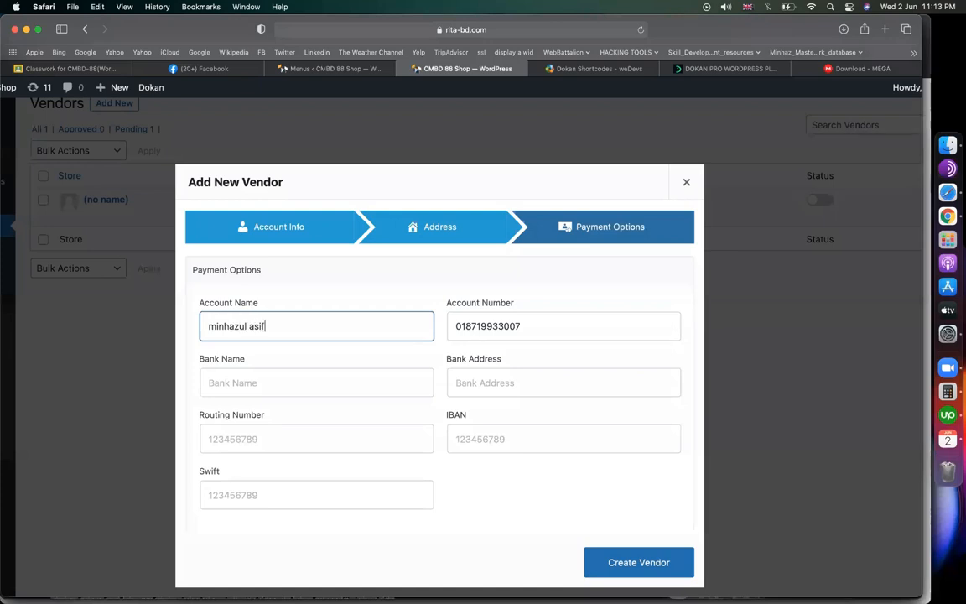
Step: Enter bank name 'dbbl bank' and bank address 'dha'
{"action": "left_click", "coordinate": [280, 382]}
{"action": "type", "text": "dbbl bank"}
{"action": "left_click", "coordinate": [488, 384]}
{"action": "type", "text": "dhanmondi"}
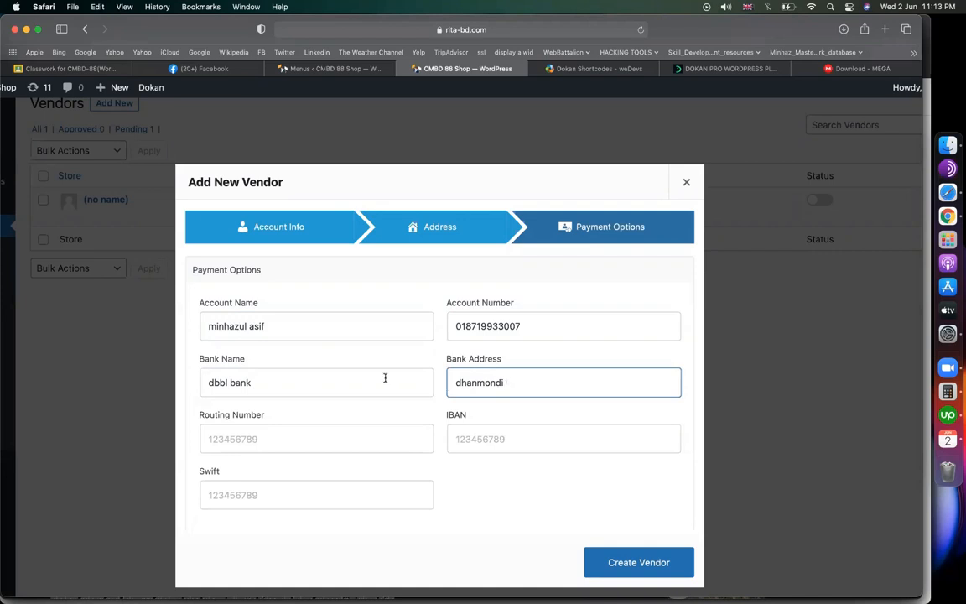
Step: Fill in the routing number, IBAN and Swift code, then create the vendor
{"action": "left_click", "coordinate": [331, 431]}
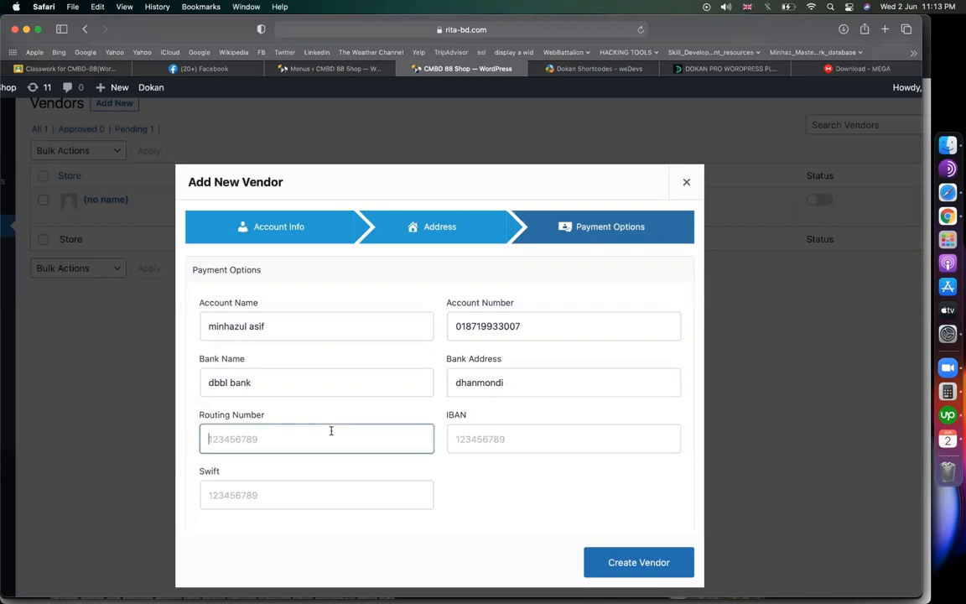
{"action": "left_click", "coordinate": [521, 442]}
{"action": "left_click", "coordinate": [242, 493]}
{"action": "left_click", "coordinate": [234, 440]}
{"action": "type", "text": "87897790"}
{"action": "left_click", "coordinate": [520, 438]}
{"action": "type", "text": "889797"}
{"action": "left_click", "coordinate": [274, 484]}
{"action": "type", "text": "988908908"}
{"action": "left_click", "coordinate": [644, 562]}
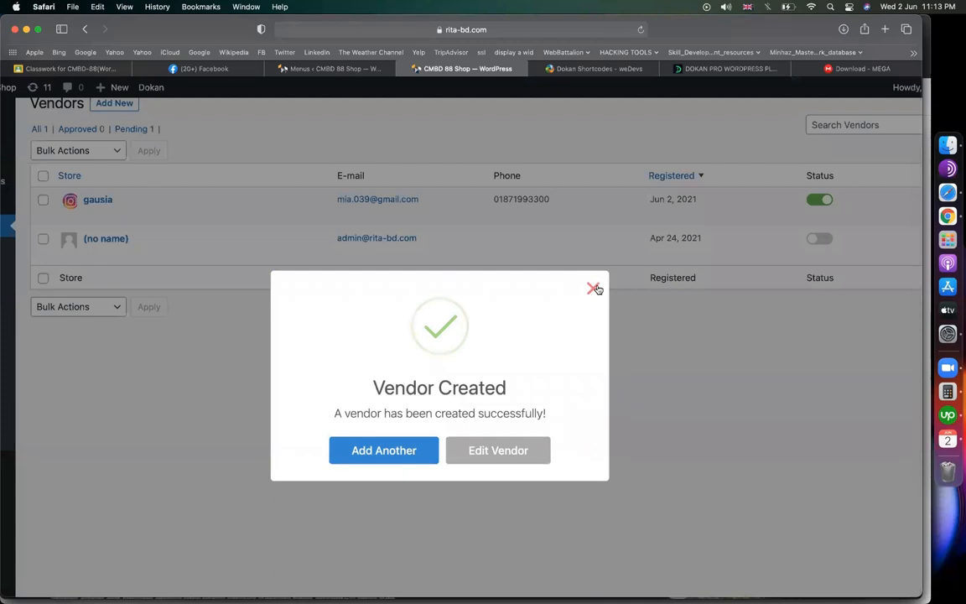
Step: Dismiss the Vendor Created message, reload the Dokan vendors list with gausia, then return to Menus
{"action": "left_click", "coordinate": [594, 288]}
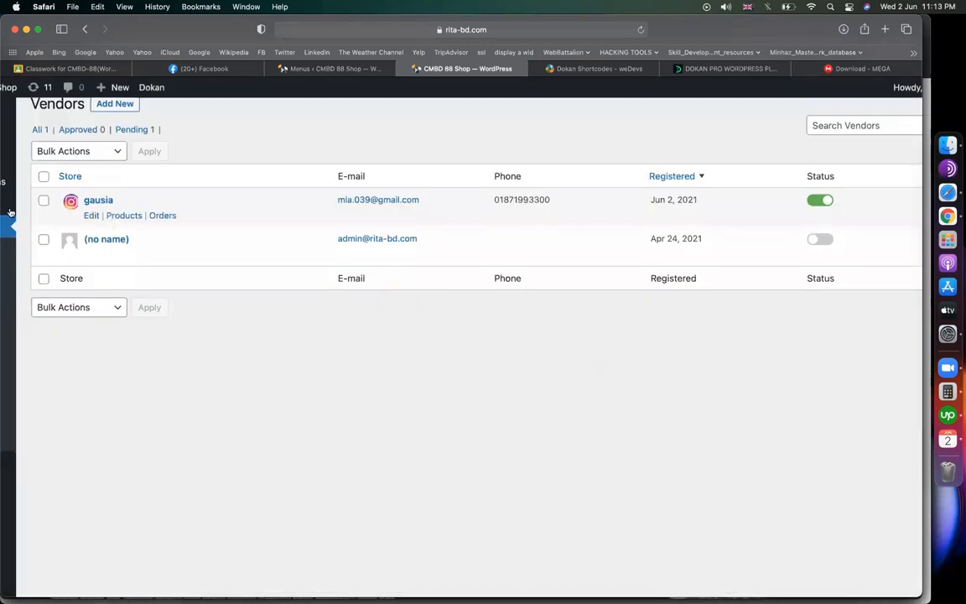
{"action": "scroll", "coordinate": [259, 159], "scroll_direction": "left", "scroll_amount": 3}
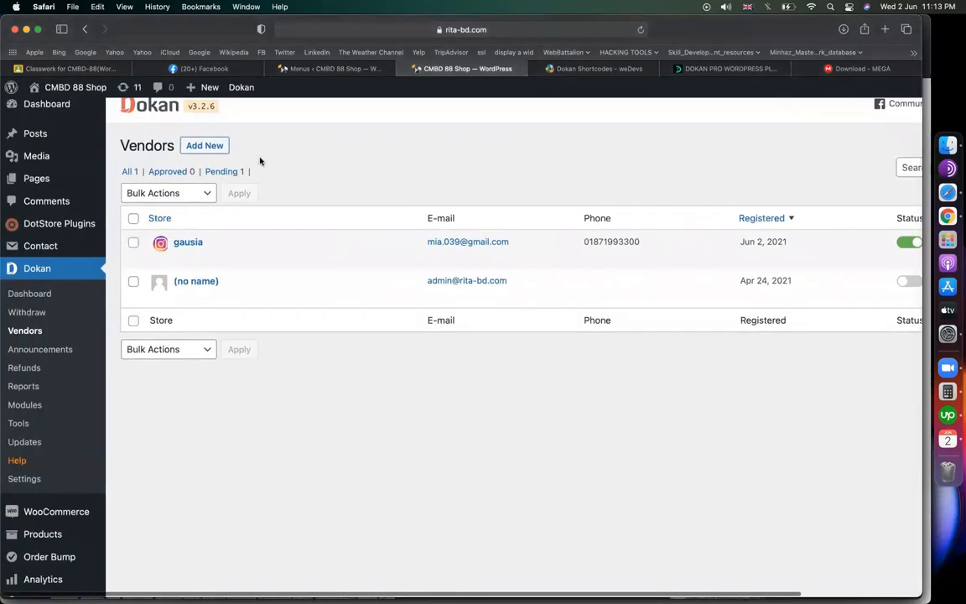
{"action": "scroll", "coordinate": [260, 161], "scroll_direction": "left", "scroll_amount": 5}
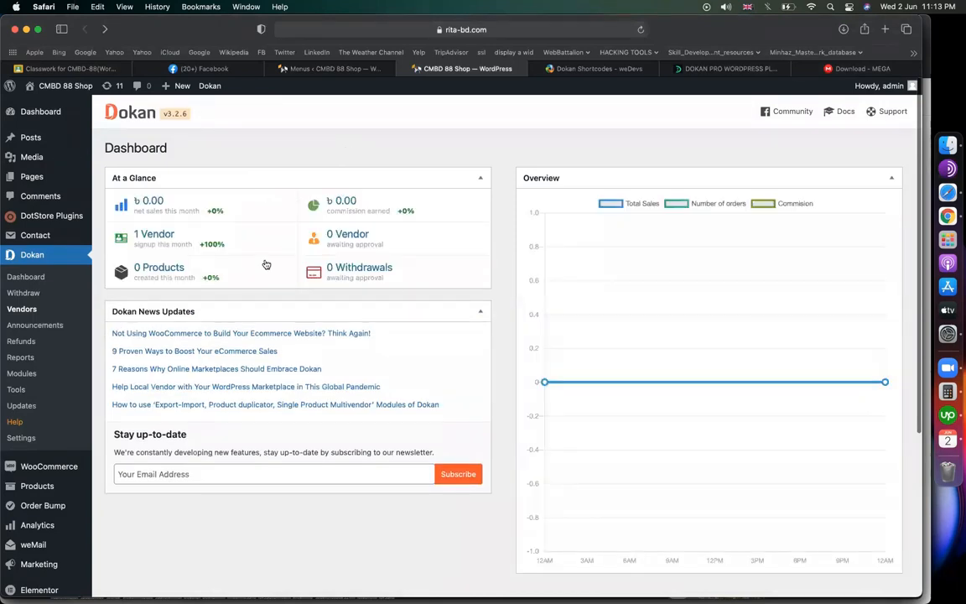
{"action": "left_click", "coordinate": [21, 309]}
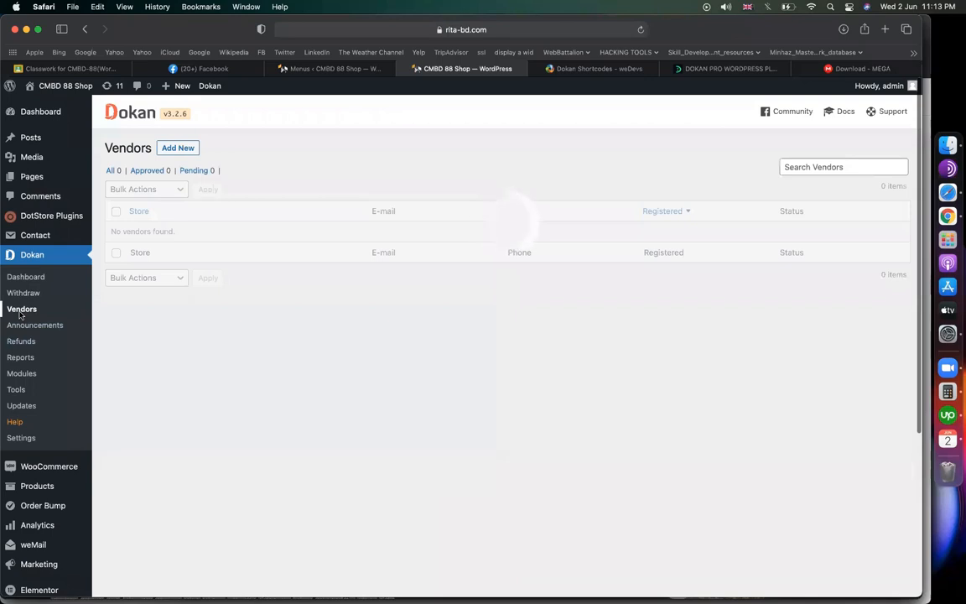
{"action": "mouse_move", "coordinate": [195, 246]}
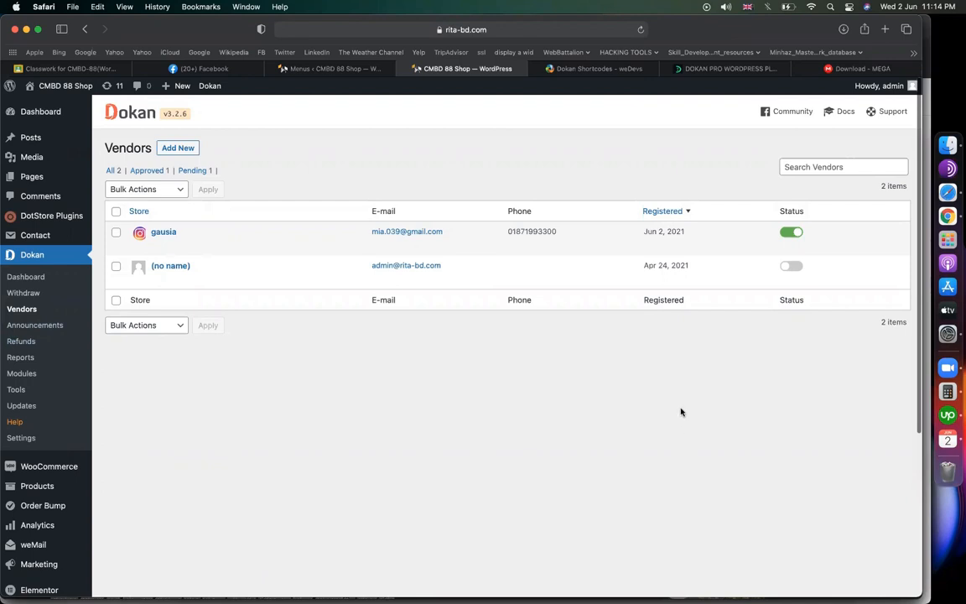
{"action": "left_click", "coordinate": [299, 70]}
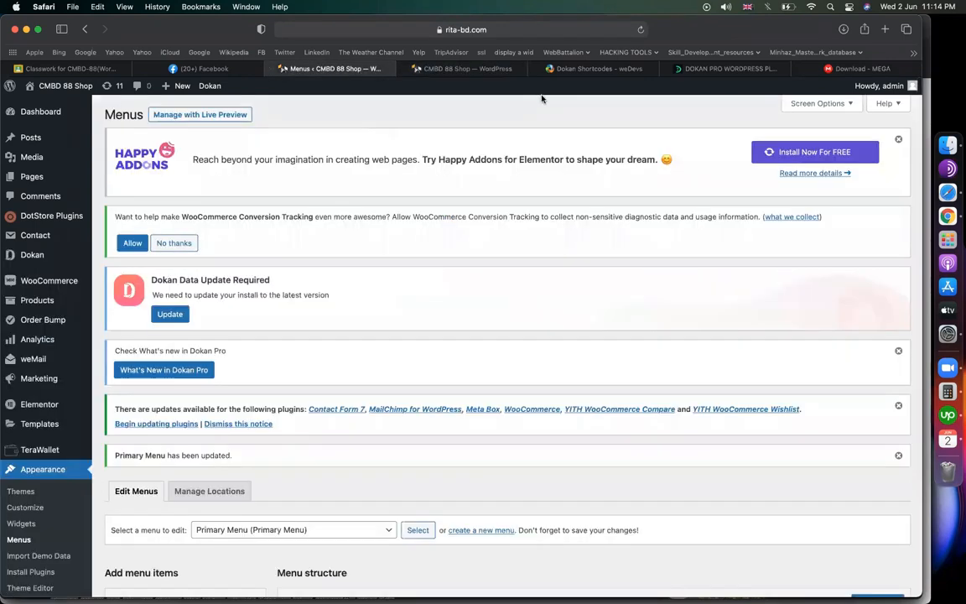
Step: Select the [dokan-dashboard] shortcode in the Dokan Shortcodes documentation table
{"action": "left_click", "coordinate": [597, 68]}
{"action": "scroll", "coordinate": [397, 300], "scroll_direction": "down", "scroll_amount": 2}
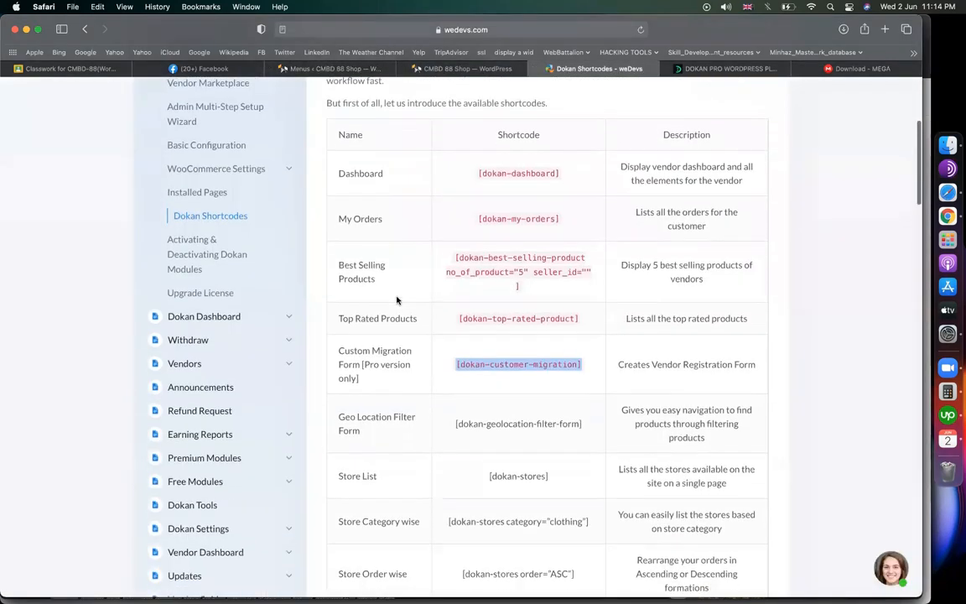
{"action": "scroll", "coordinate": [397, 300], "scroll_direction": "up", "scroll_amount": 7}
{"action": "scroll", "coordinate": [453, 307], "scroll_direction": "down", "scroll_amount": 5}
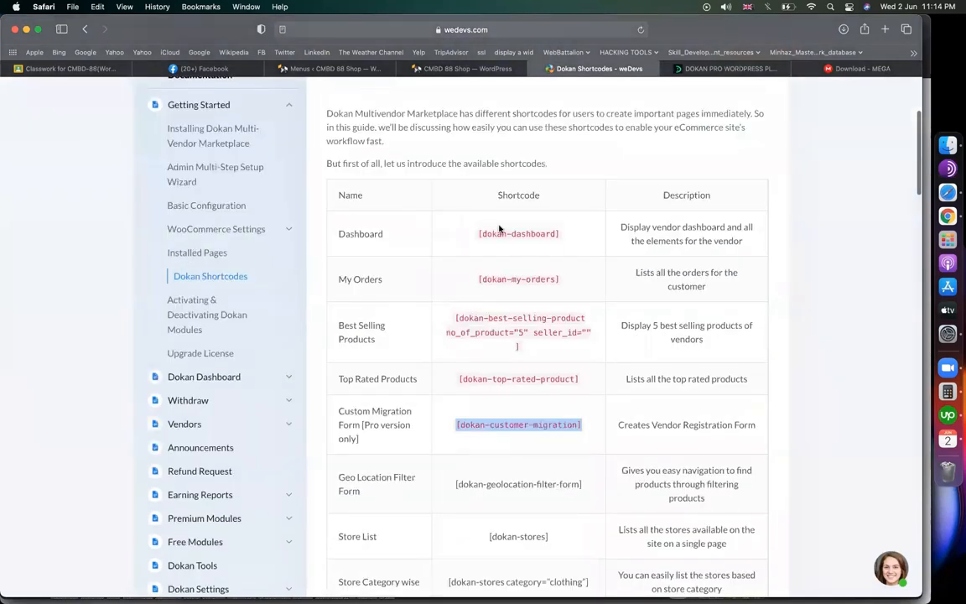
{"action": "left_click_drag", "start_coordinate": [563, 233], "coordinate": [478, 230]}
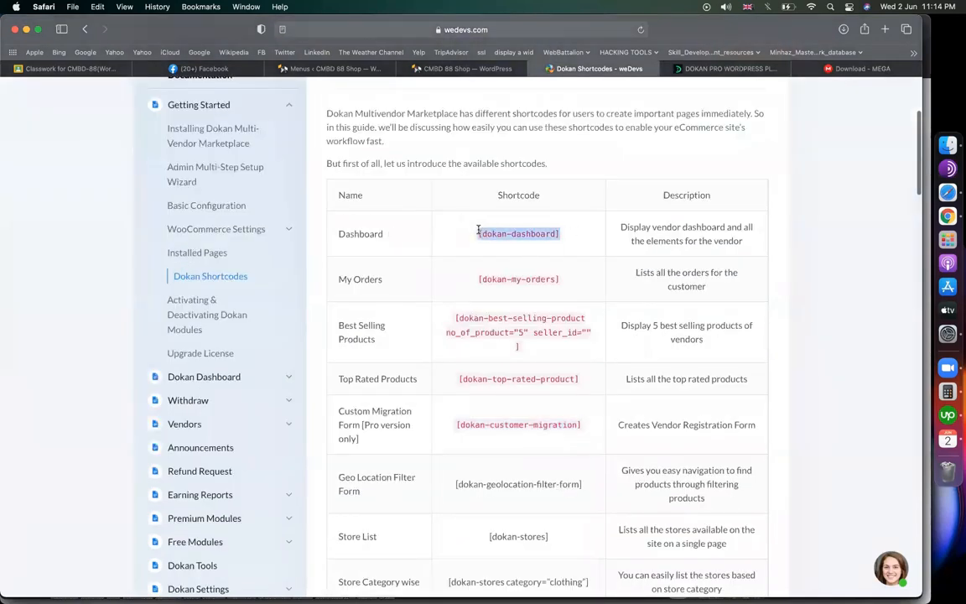
Step: From All Pages, open the Dashboard page's View link in a new tab
{"action": "left_click", "coordinate": [331, 67]}
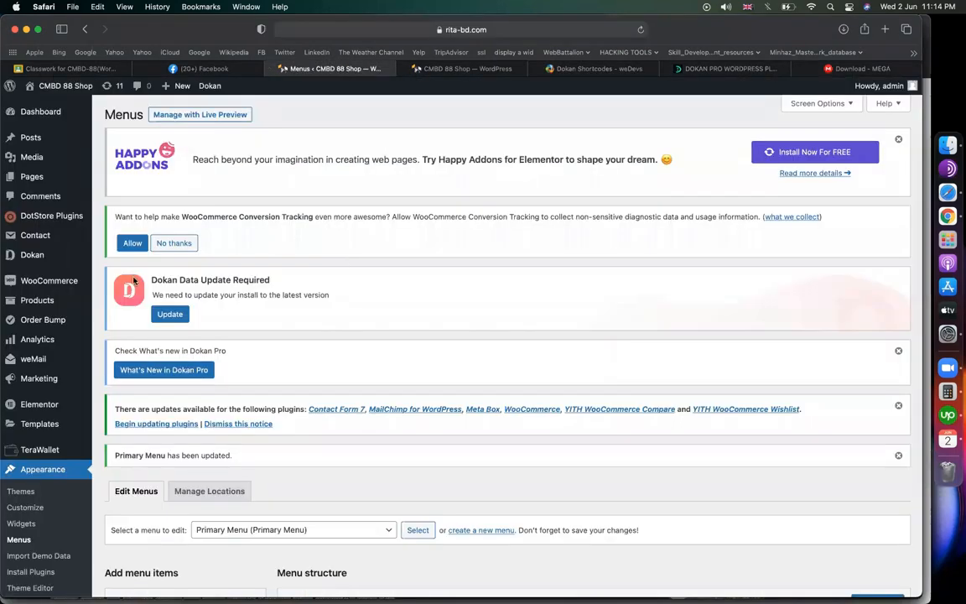
{"action": "left_click", "coordinate": [29, 177]}
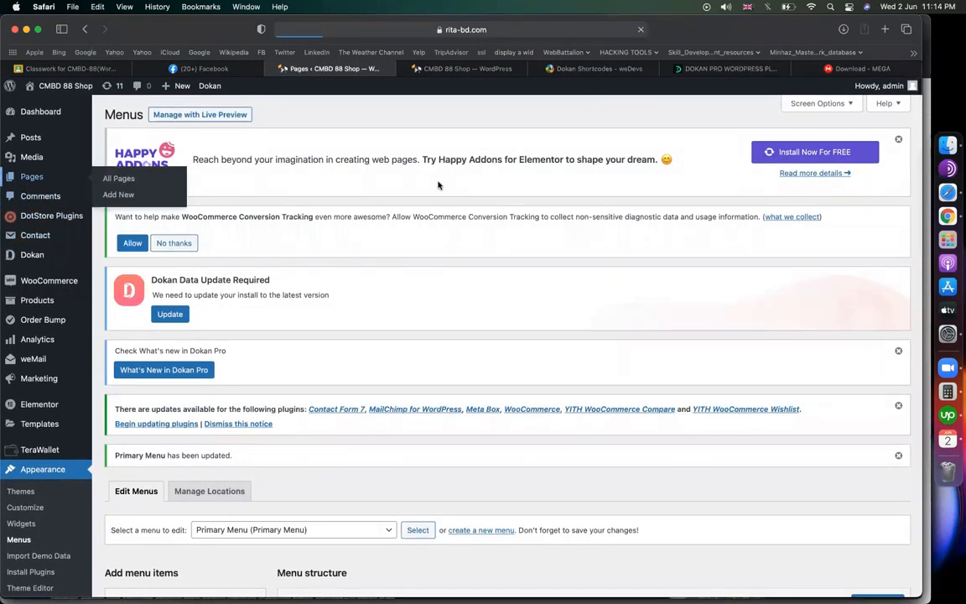
{"action": "scroll", "coordinate": [250, 252], "scroll_direction": "down", "scroll_amount": 3}
{"action": "scroll", "coordinate": [243, 386], "scroll_direction": "down", "scroll_amount": 3}
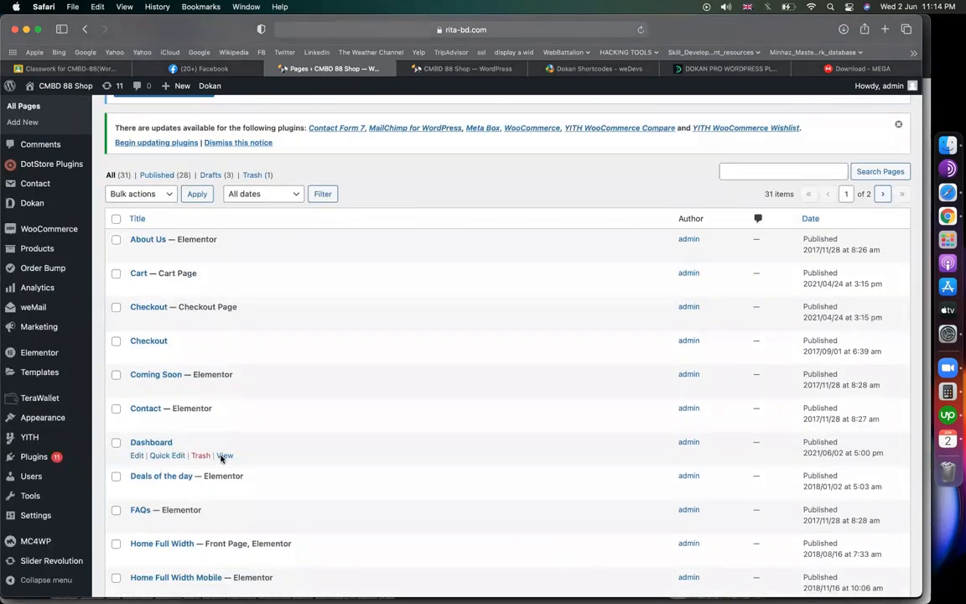
{"action": "right_click", "coordinate": [223, 456]}
{"action": "key", "text": "Return"}
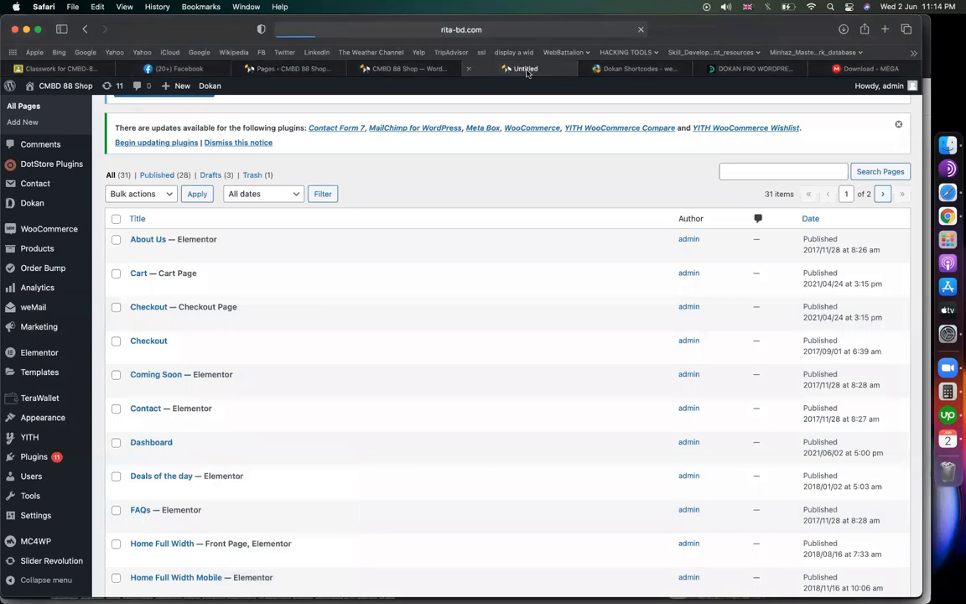
Step: Review the front-end Dashboard showing the not-enabled-for-selling error, then return to the Pages list
{"action": "left_click", "coordinate": [523, 69]}
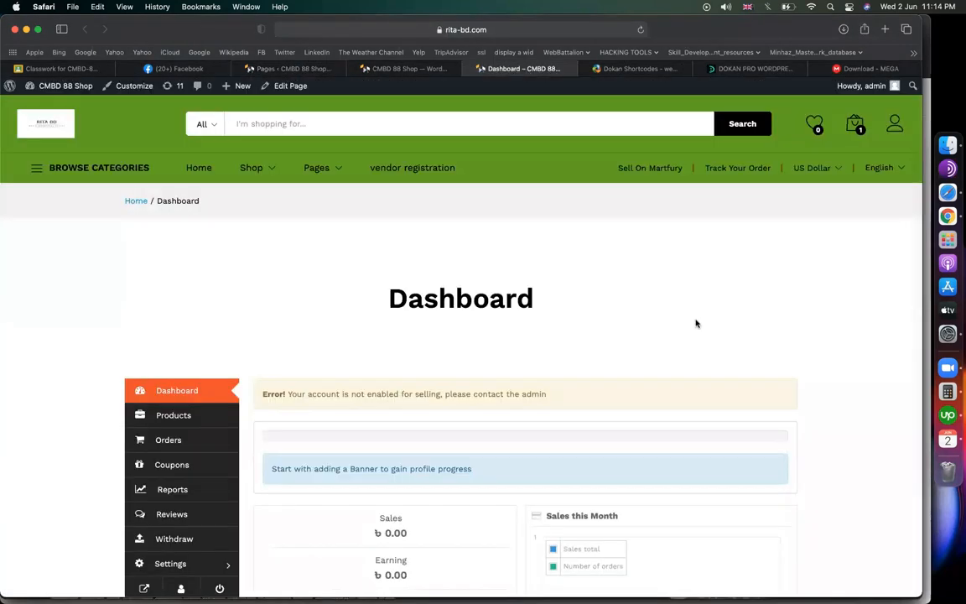
{"action": "scroll", "coordinate": [711, 352], "scroll_direction": "down", "scroll_amount": 5}
{"action": "scroll", "coordinate": [711, 352], "scroll_direction": "up", "scroll_amount": 5}
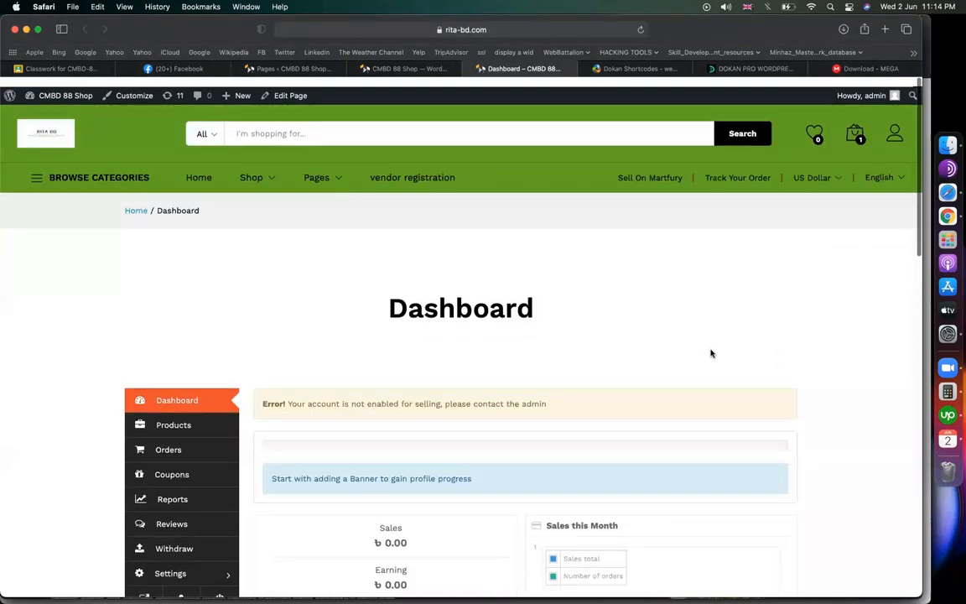
{"action": "scroll", "coordinate": [711, 352], "scroll_direction": "up", "scroll_amount": 3}
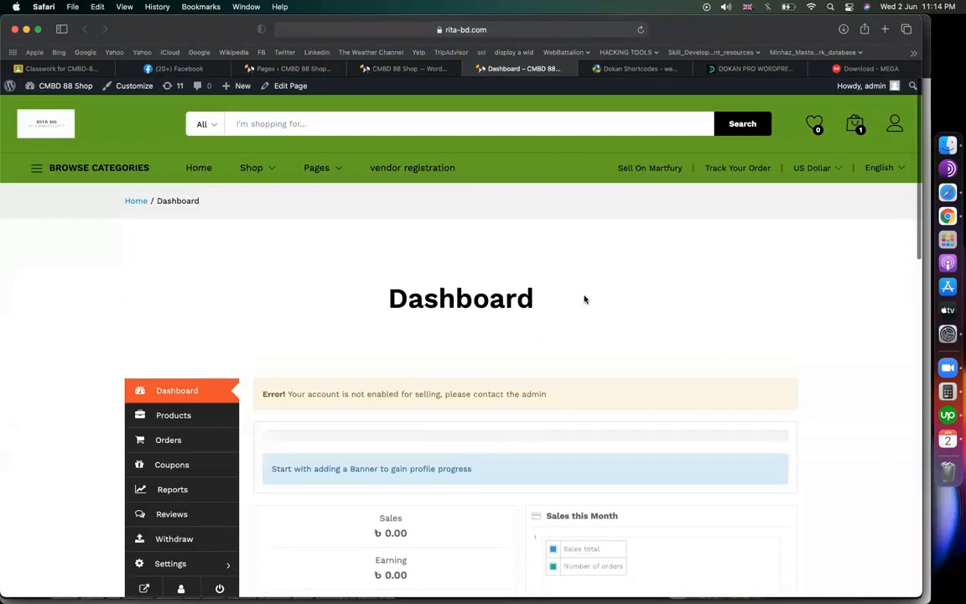
{"action": "scroll", "coordinate": [702, 318], "scroll_direction": "down", "scroll_amount": 1}
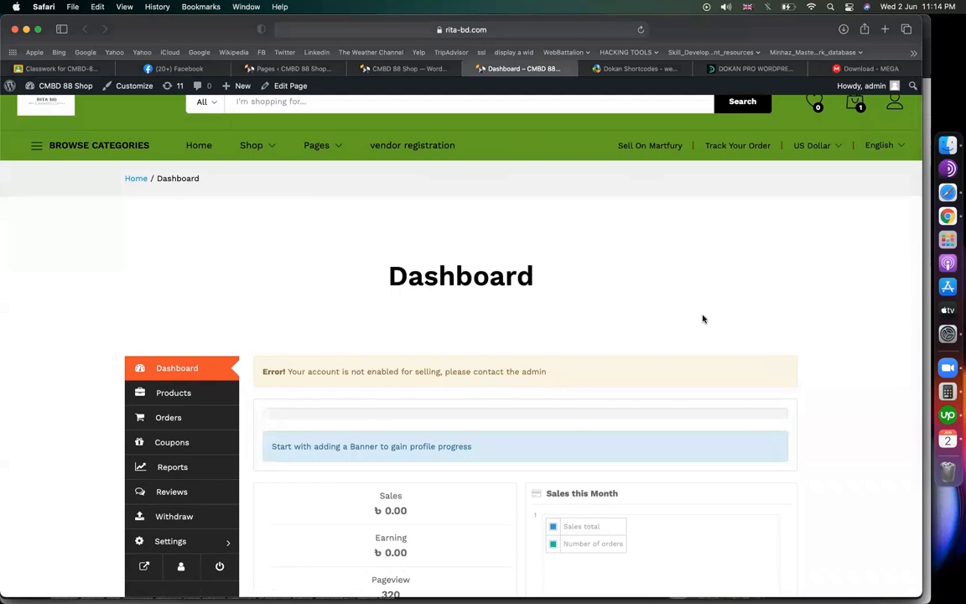
{"action": "scroll", "coordinate": [652, 293], "scroll_direction": "down", "scroll_amount": 4}
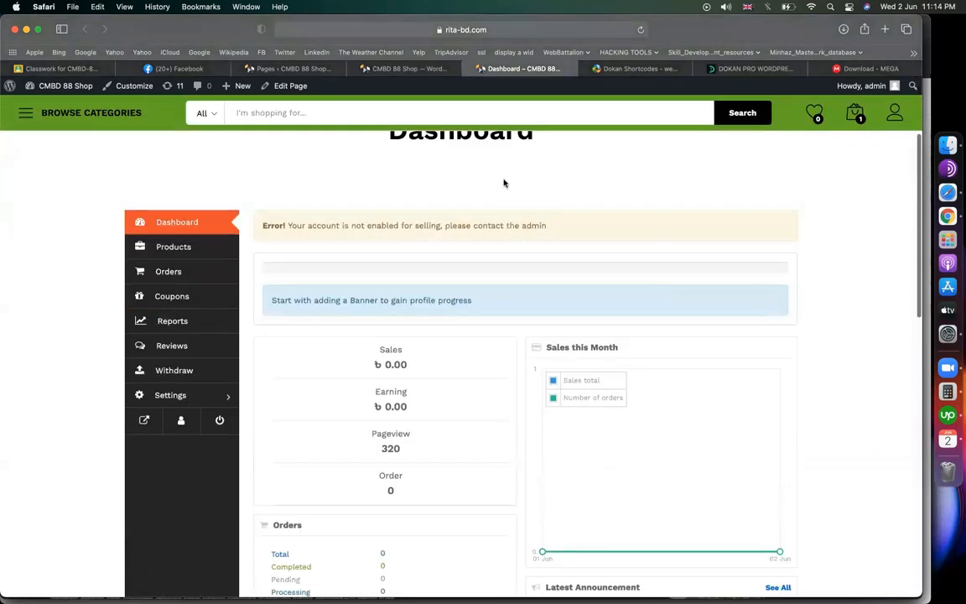
{"action": "left_click", "coordinate": [271, 72]}
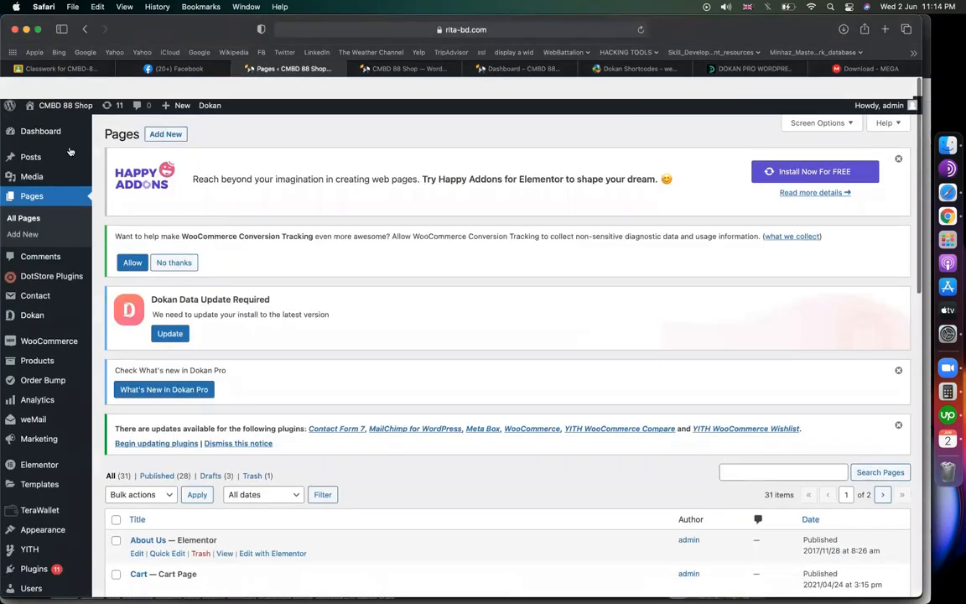
Step: Return to the 'Dashboard – CMBD 88 Shop' tab with the not-enabled-for-selling error
{"action": "mouse_move", "coordinate": [36, 118]}
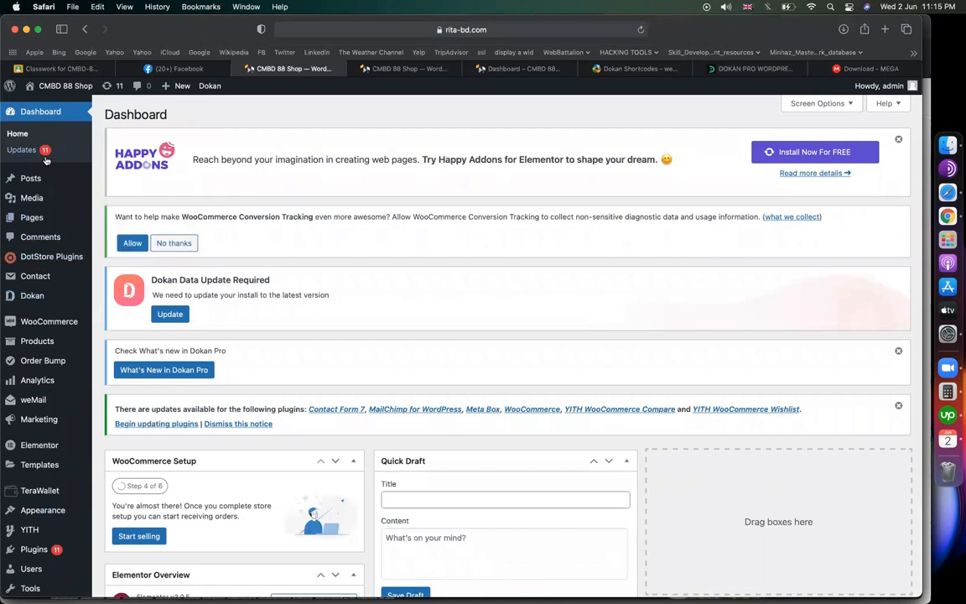
{"action": "mouse_move", "coordinate": [50, 344]}
{"action": "left_click", "coordinate": [514, 70]}
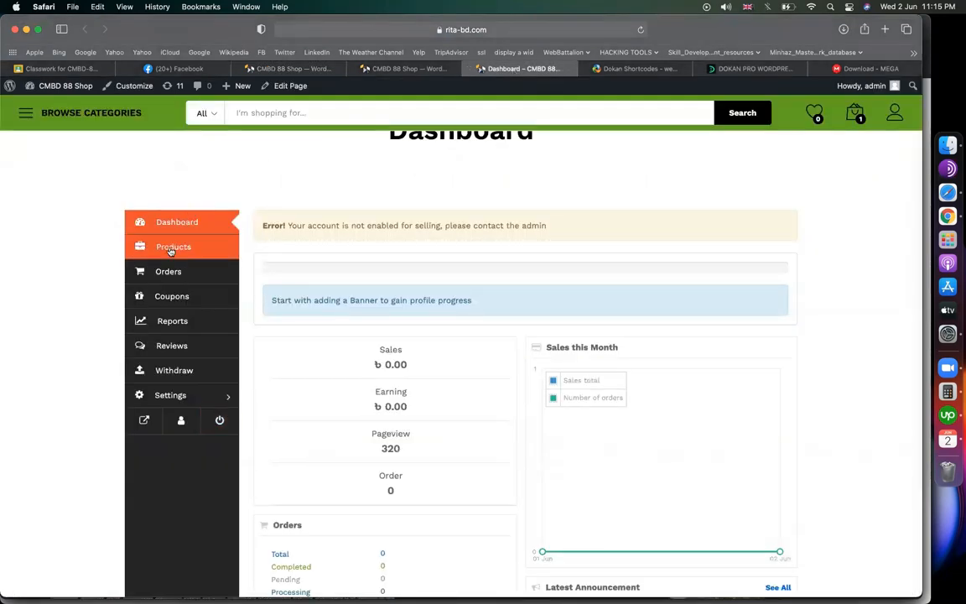
Step: Browse the vendor's Products list, then view Orders showing 0 counts and no orders found
{"action": "left_click", "coordinate": [171, 249]}
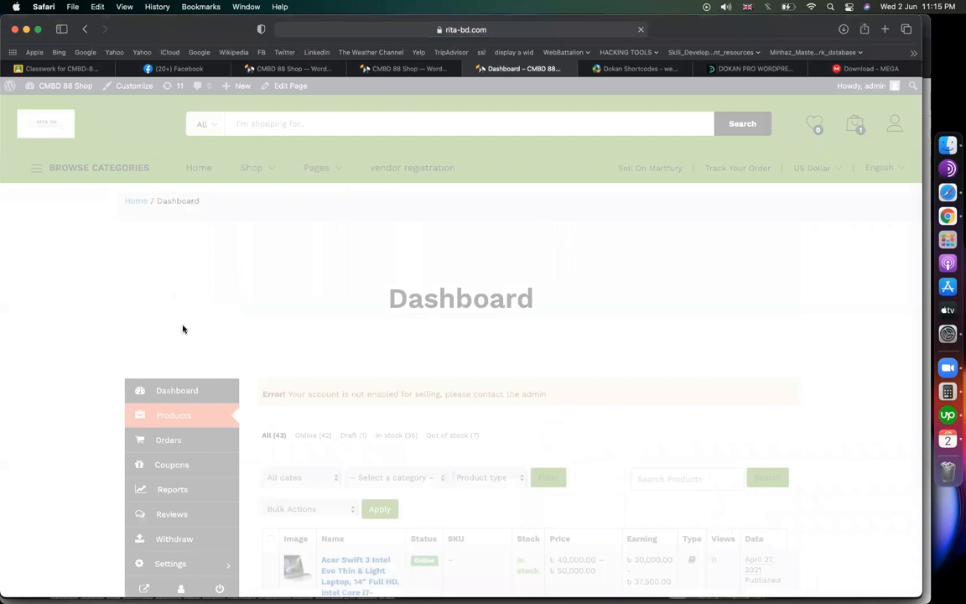
{"action": "scroll", "coordinate": [181, 328], "scroll_direction": "down", "scroll_amount": 5}
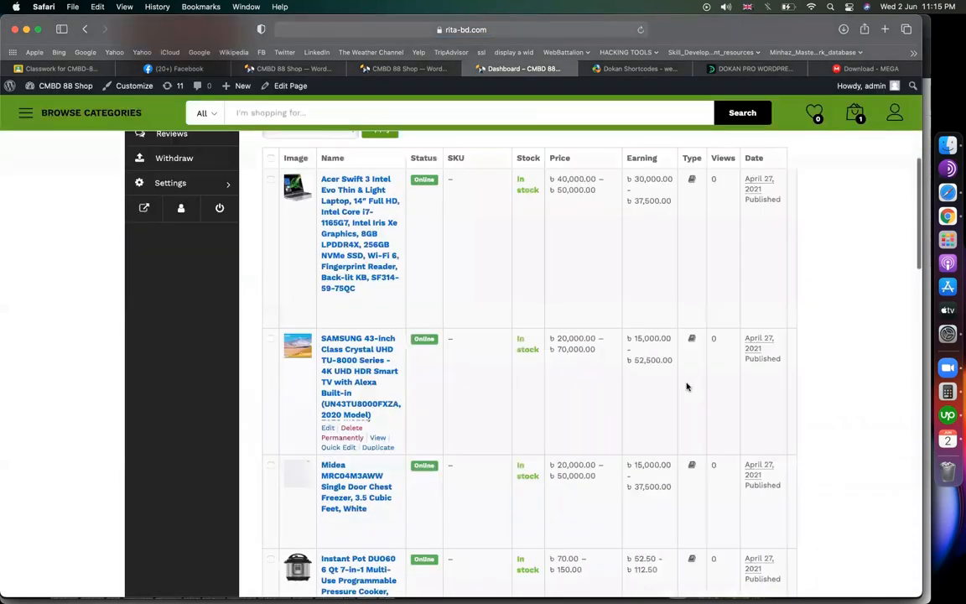
{"action": "scroll", "coordinate": [811, 379], "scroll_direction": "down", "scroll_amount": 20}
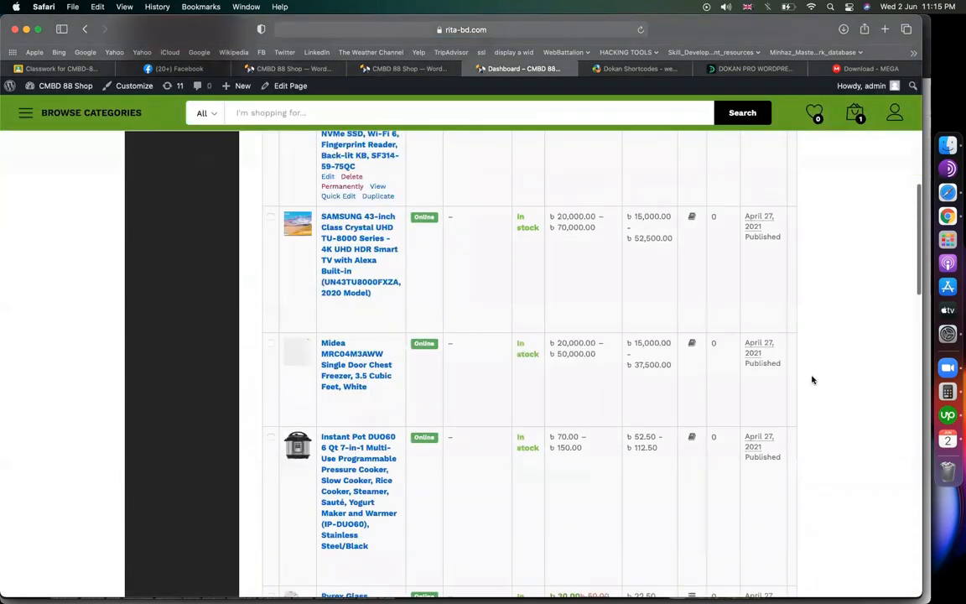
{"action": "scroll", "coordinate": [313, 317], "scroll_direction": "up", "scroll_amount": 20}
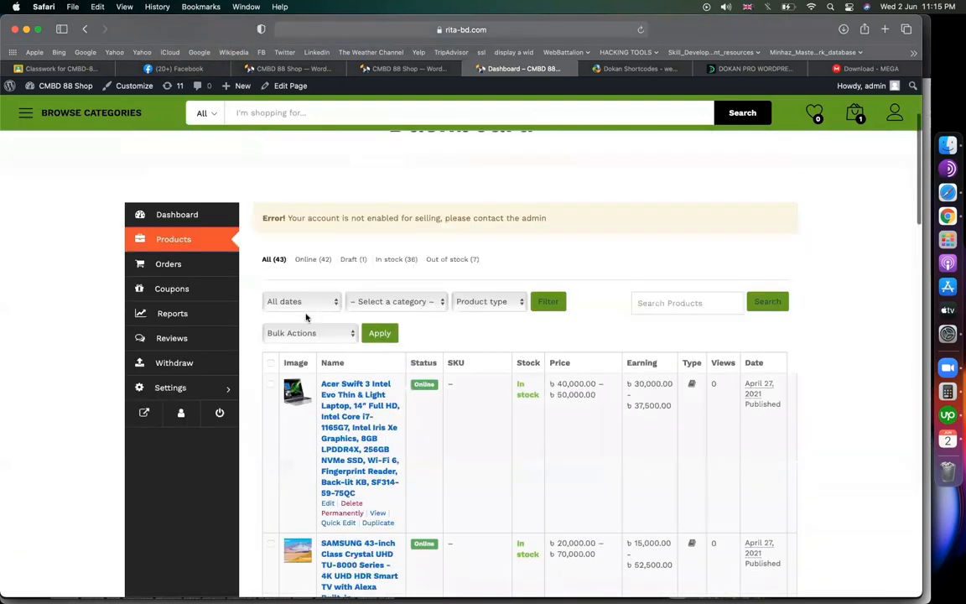
{"action": "left_click", "coordinate": [179, 408]}
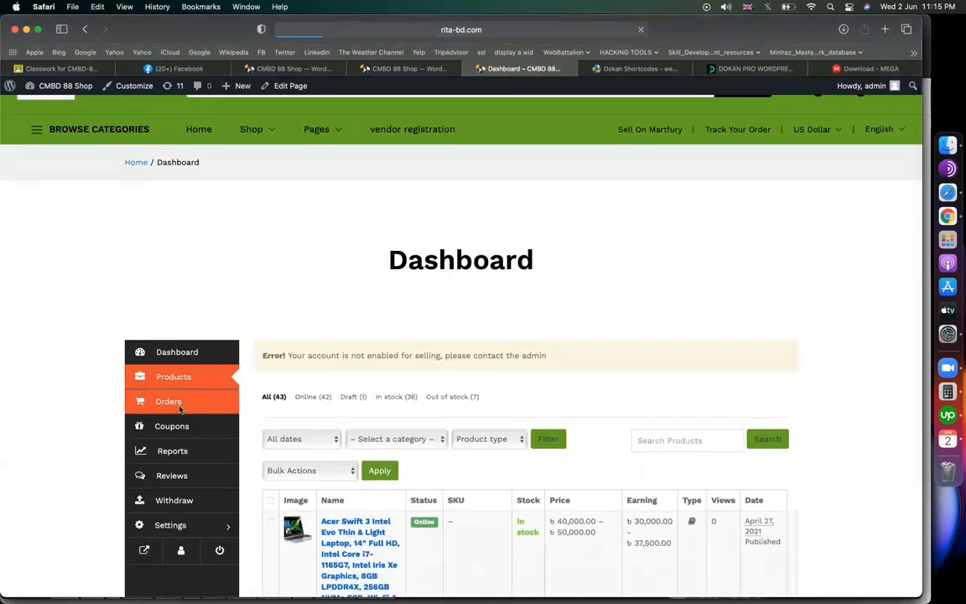
{"action": "scroll", "coordinate": [269, 280], "scroll_direction": "down", "scroll_amount": 3}
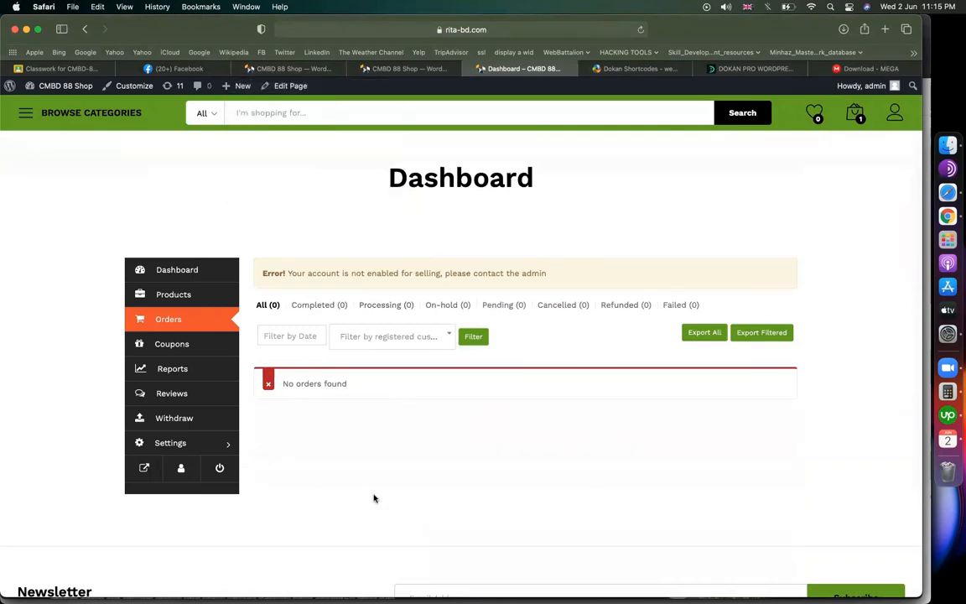
Step: View the vendor Coupons and Reports sections, highlighting the 0.00 sales-in-period figure
{"action": "left_click", "coordinate": [143, 344]}
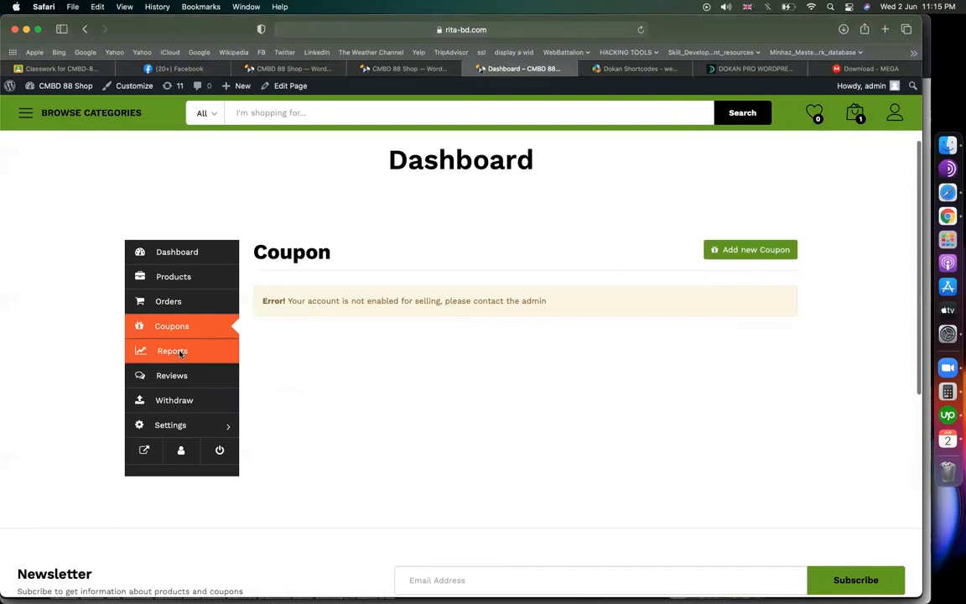
{"action": "left_click", "coordinate": [178, 353]}
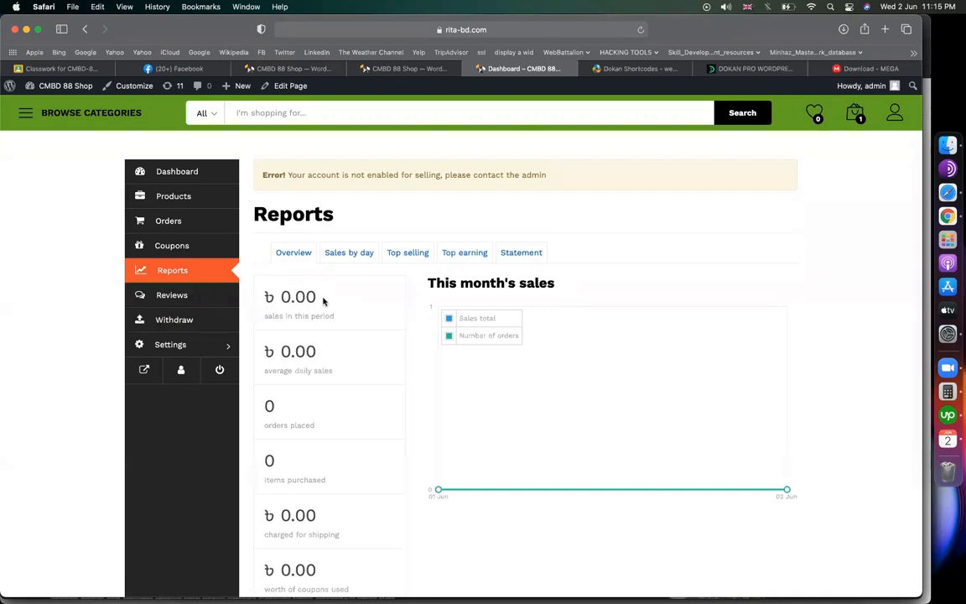
{"action": "left_click_drag", "start_coordinate": [282, 297], "coordinate": [342, 296]}
Step: Look through the Withdraw section, then go back to the Dashboard overview with ৳0.00 sales
{"action": "left_click", "coordinate": [167, 329]}
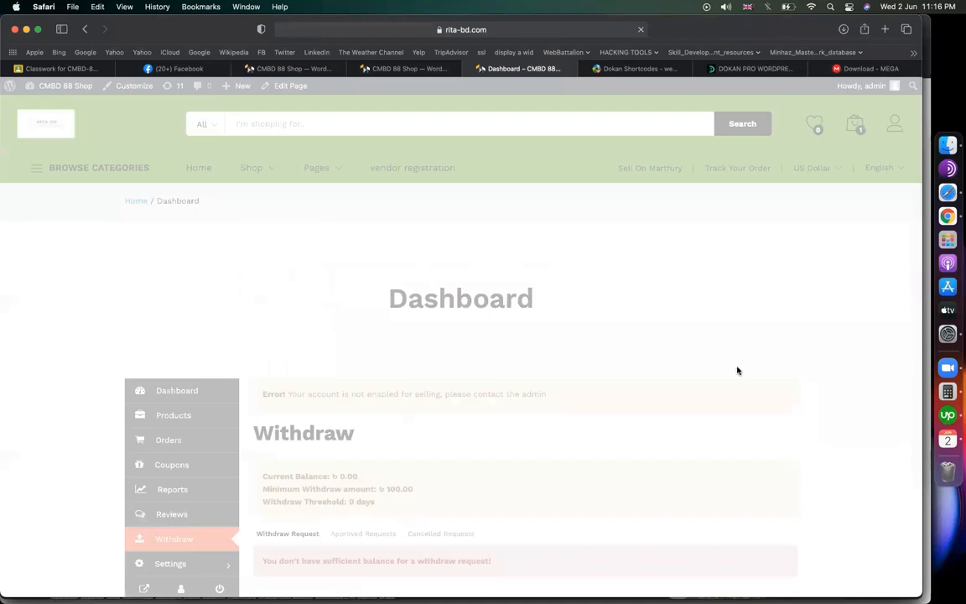
{"action": "scroll", "coordinate": [737, 370], "scroll_direction": "down", "scroll_amount": 3}
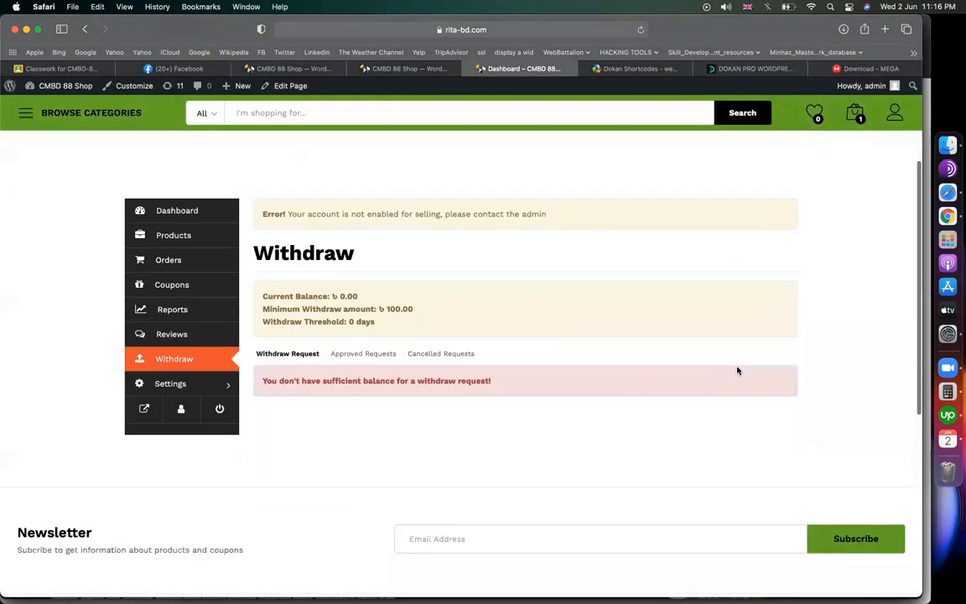
{"action": "scroll", "coordinate": [737, 370], "scroll_direction": "up", "scroll_amount": 3}
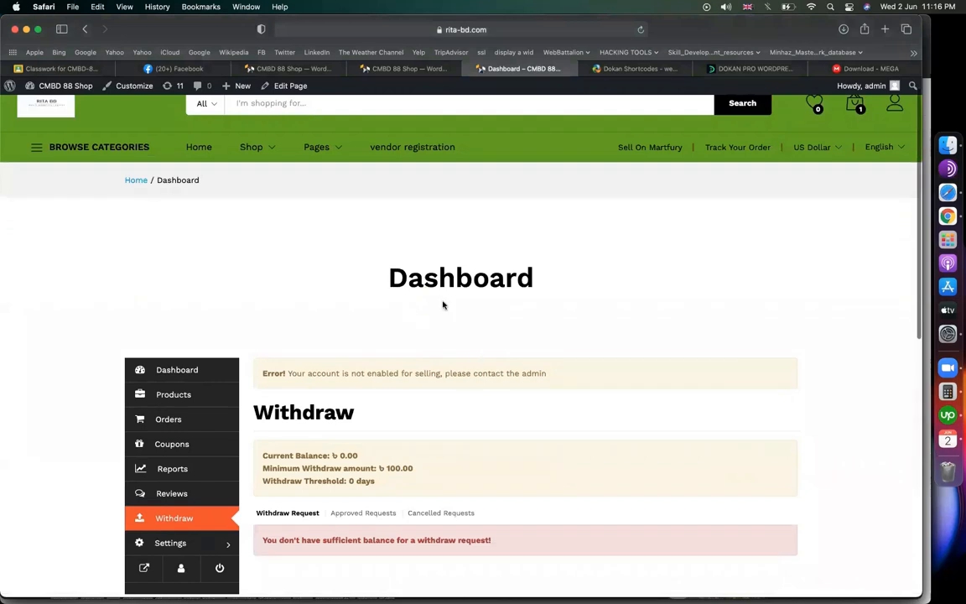
{"action": "scroll", "coordinate": [443, 305], "scroll_direction": "down", "scroll_amount": 2}
{"action": "scroll", "coordinate": [427, 305], "scroll_direction": "up", "scroll_amount": 1}
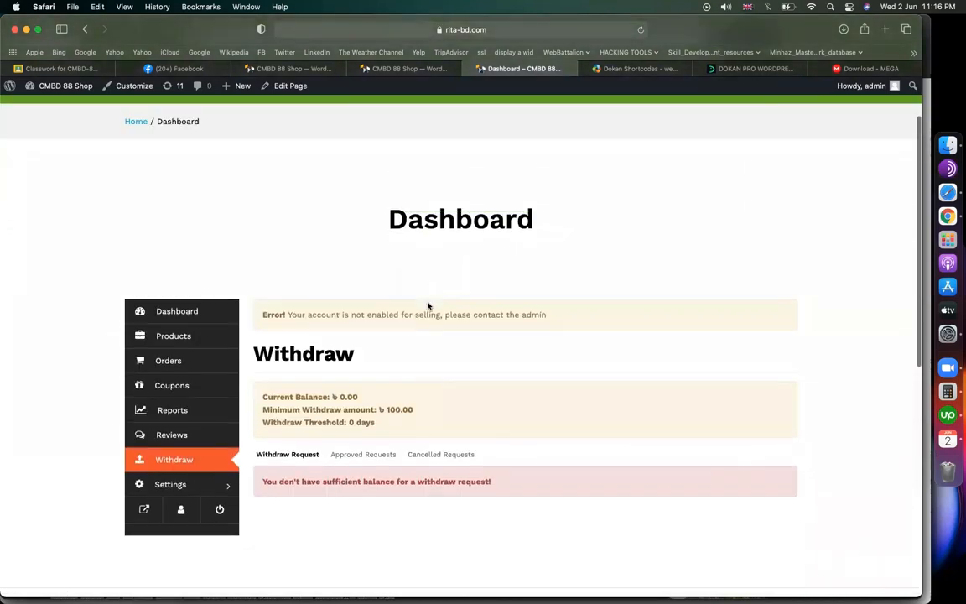
{"action": "left_click", "coordinate": [188, 316]}
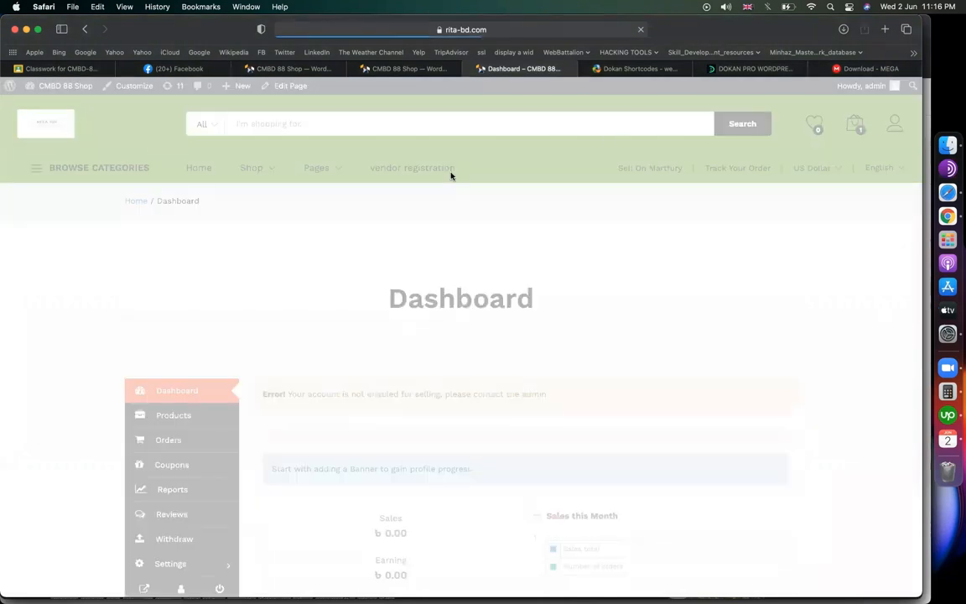
Step: Bring back the Dokan Shortcodes – weDevs docs tab and scroll through its shortcode table
{"action": "left_click", "coordinate": [642, 69]}
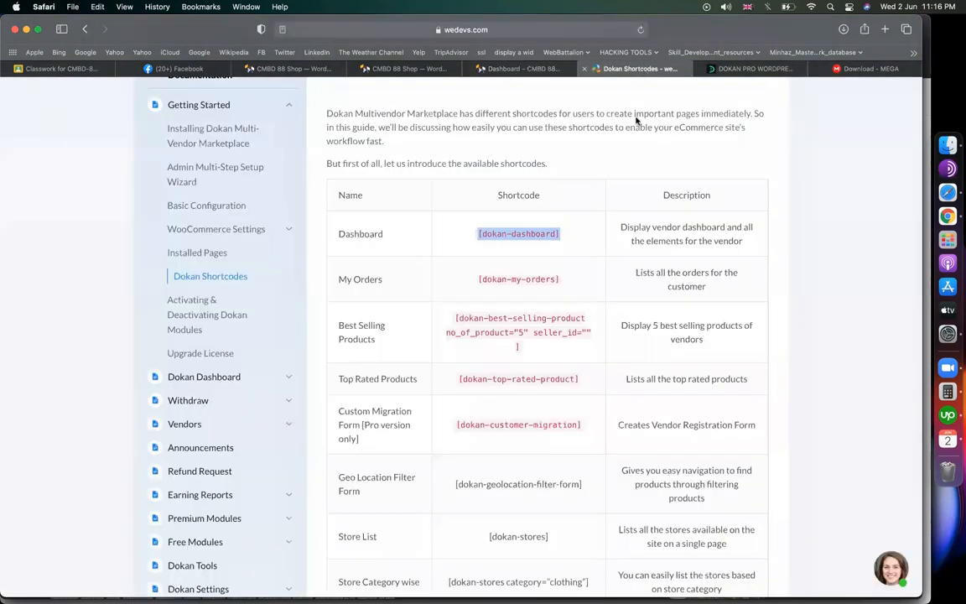
{"action": "scroll", "coordinate": [803, 277], "scroll_direction": "up", "scroll_amount": 5}
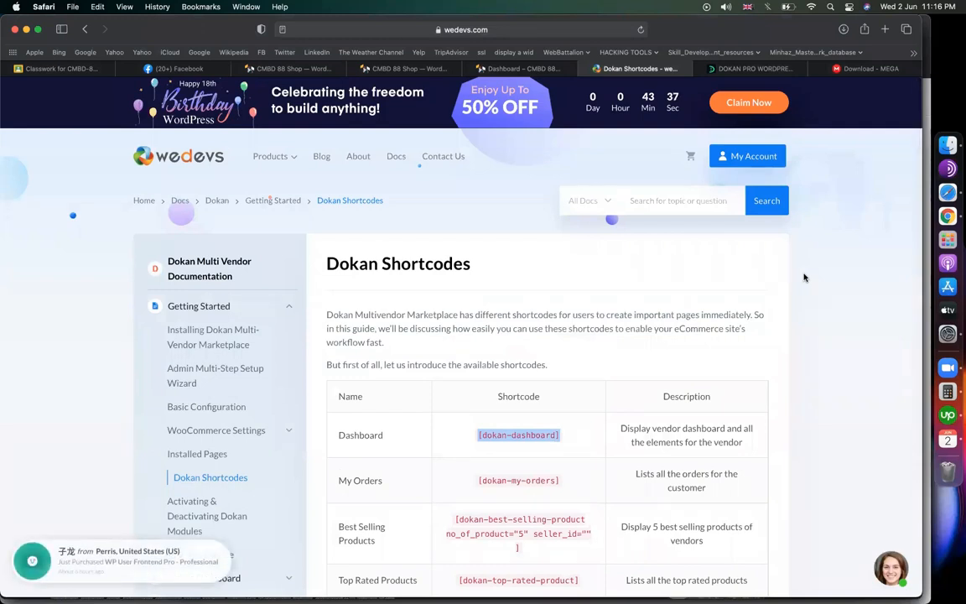
{"action": "scroll", "coordinate": [503, 318], "scroll_direction": "down", "scroll_amount": 2}
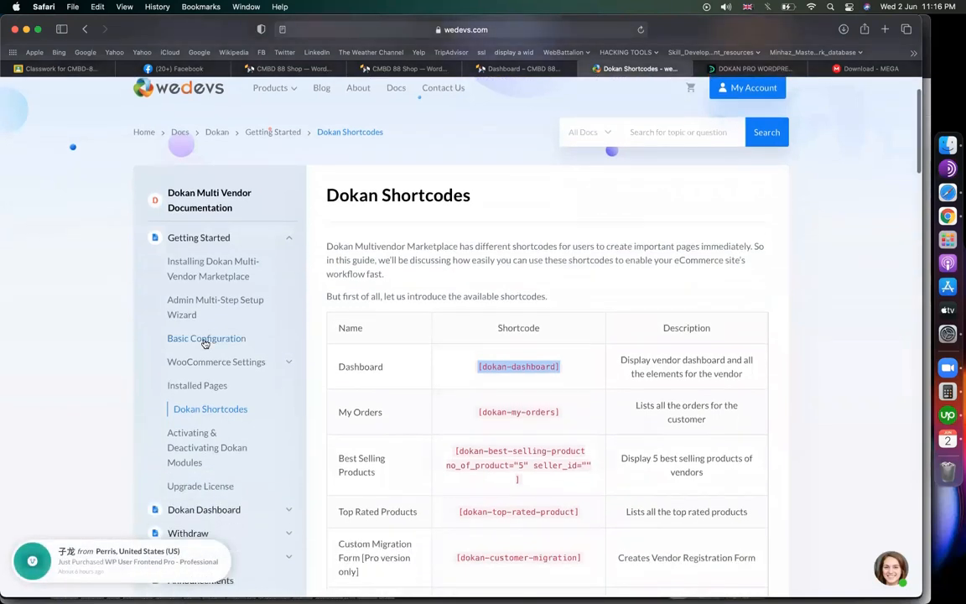
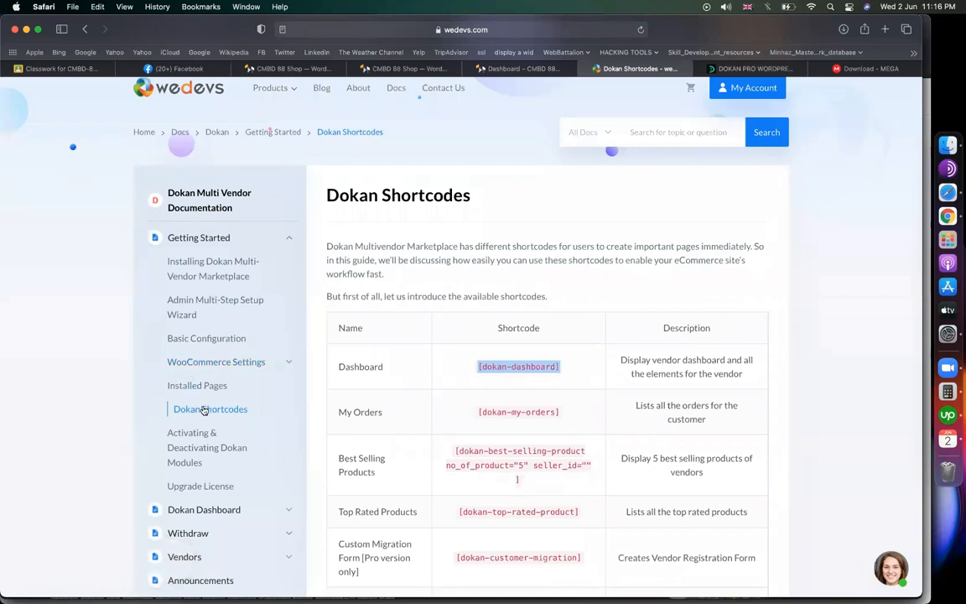
Step: Highlight entries in the Dokan shortcode table, including Dashboard, My Orders and Best Selling Products
{"action": "scroll", "coordinate": [204, 409], "scroll_direction": "down", "scroll_amount": 3}
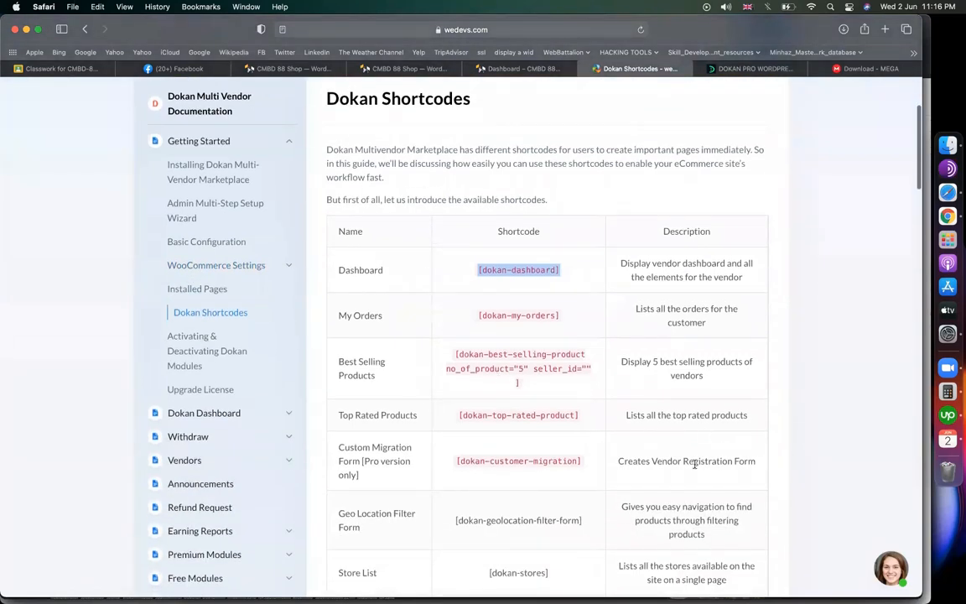
{"action": "left_click_drag", "start_coordinate": [618, 463], "coordinate": [747, 470]}
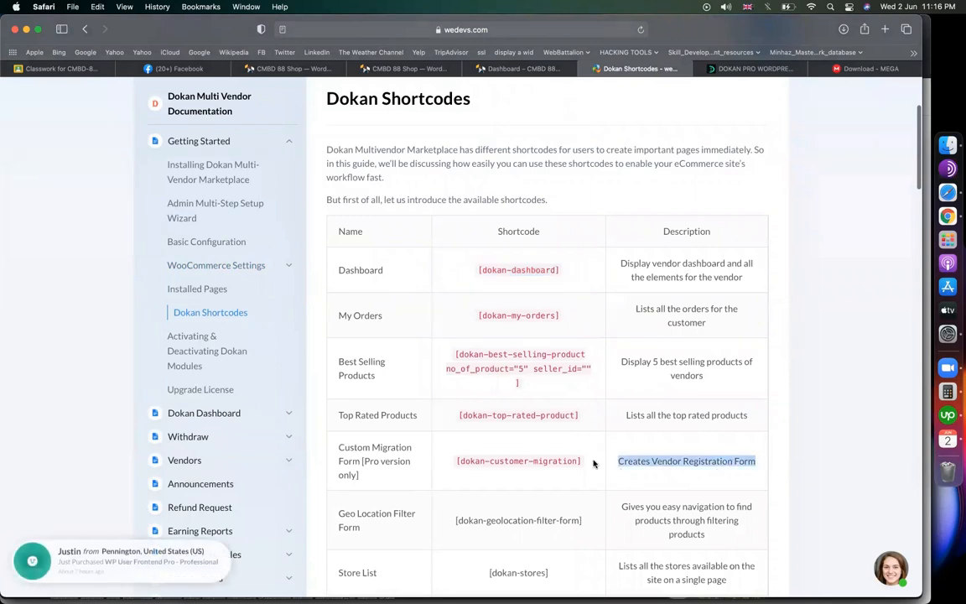
{"action": "left_click_drag", "start_coordinate": [582, 460], "coordinate": [454, 460]}
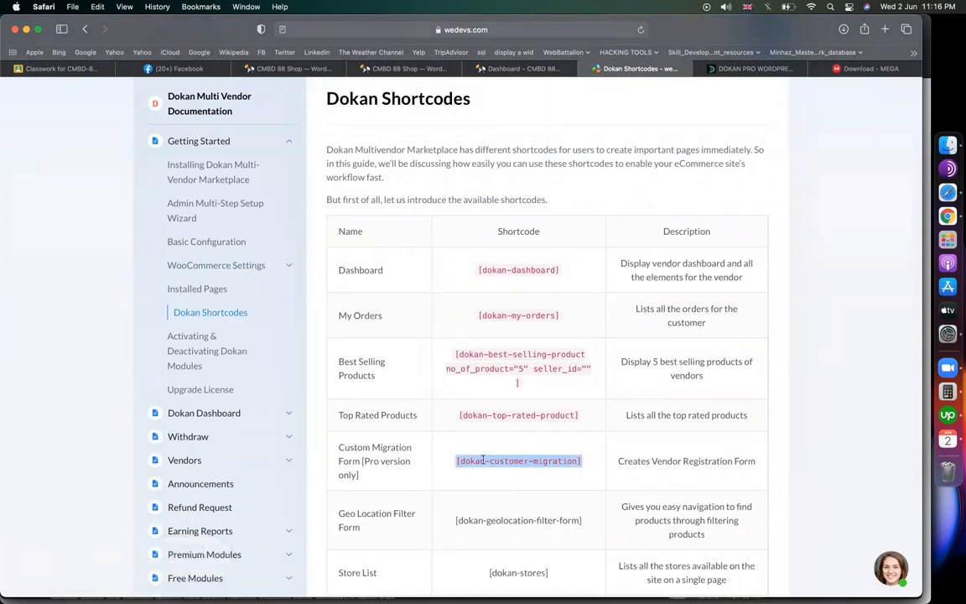
{"action": "double_click", "coordinate": [360, 270]}
{"action": "left_click", "coordinate": [362, 314]}
{"action": "triple_click", "coordinate": [362, 314]}
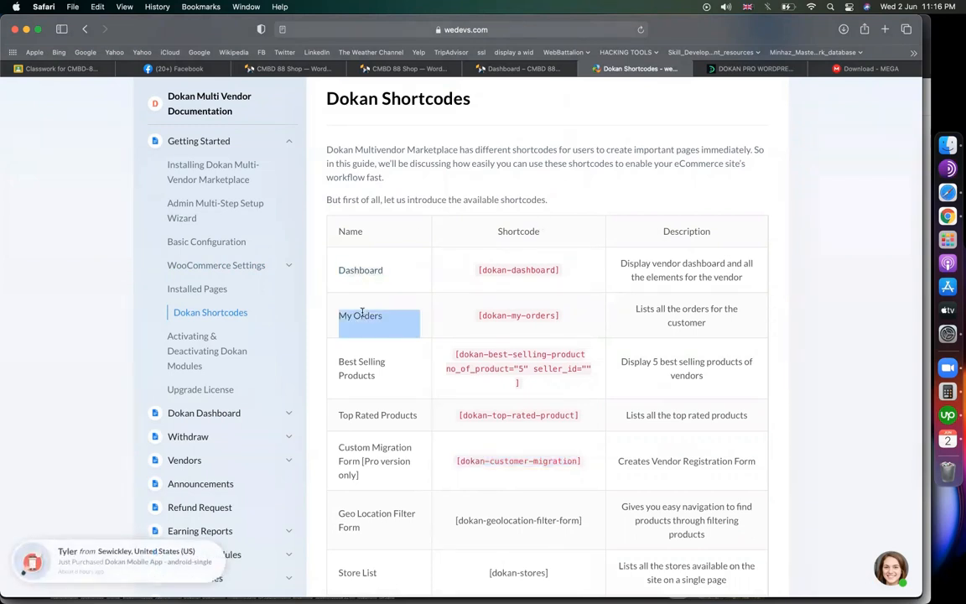
{"action": "triple_click", "coordinate": [374, 369]}
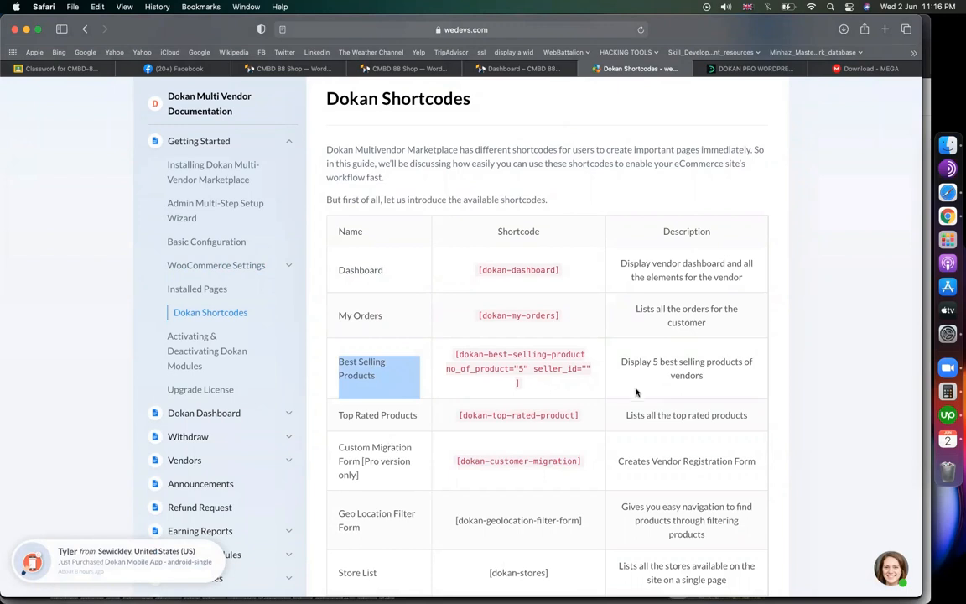
{"action": "left_click_drag", "start_coordinate": [534, 405], "coordinate": [436, 204]}
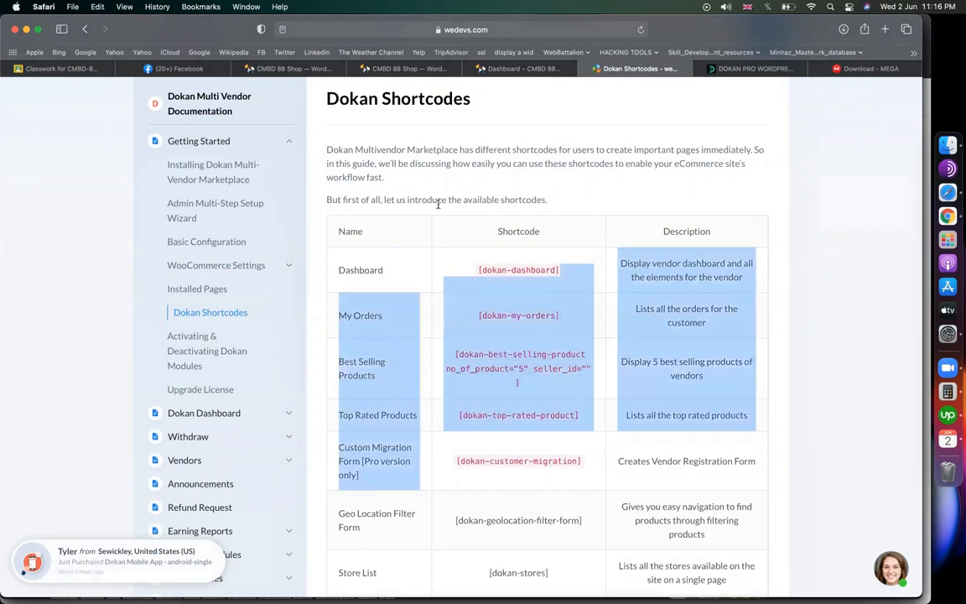
Step: Glance over the shop's vendor Dashboard page
{"action": "left_click", "coordinate": [512, 70]}
{"action": "scroll", "coordinate": [202, 498], "scroll_direction": "down", "scroll_amount": 3}
{"action": "scroll", "coordinate": [177, 148], "scroll_direction": "up", "scroll_amount": 2}
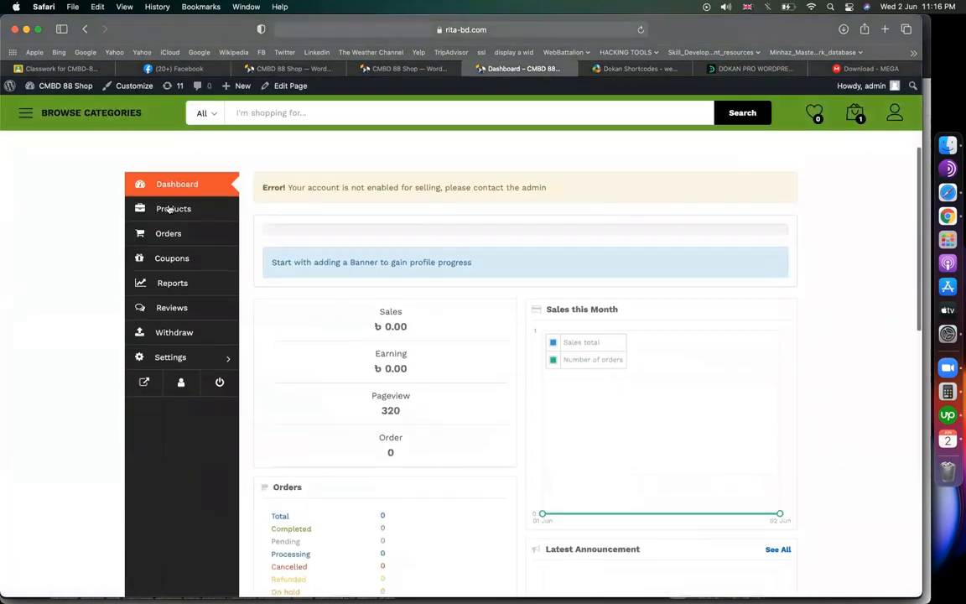
Step: Select the [dokan-dashboard] shortcode in the docs, then return to the vendor Dashboard page
{"action": "left_click", "coordinate": [618, 69]}
{"action": "left_click", "coordinate": [811, 348]}
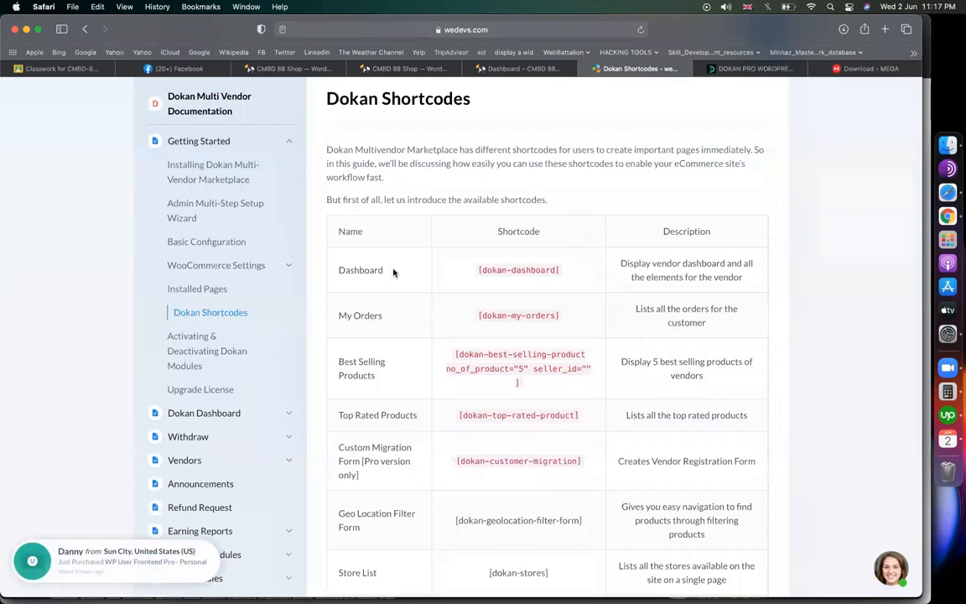
{"action": "double_click", "coordinate": [361, 269]}
{"action": "left_click_drag", "start_coordinate": [556, 267], "coordinate": [469, 266]}
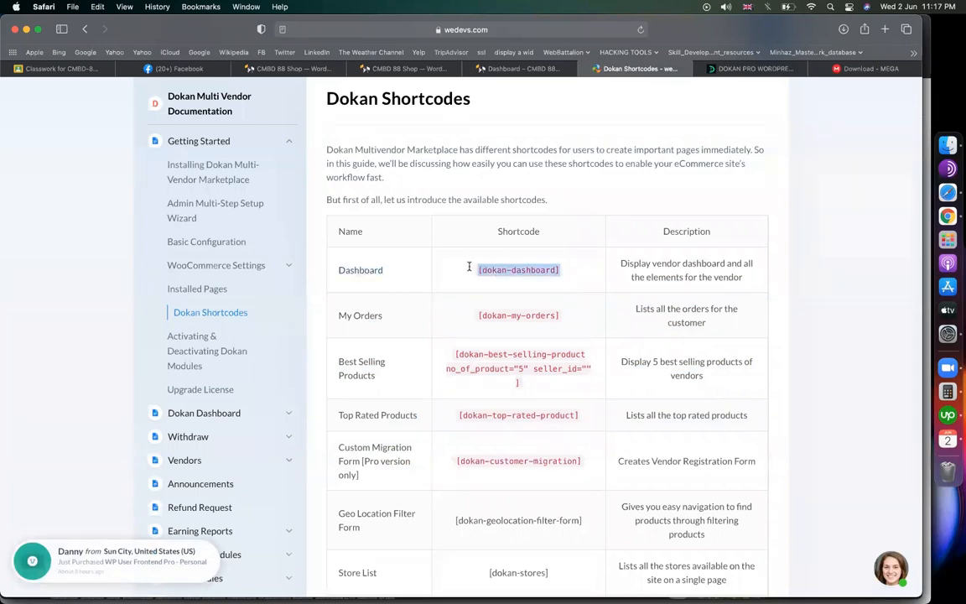
{"action": "left_click", "coordinate": [507, 69]}
{"action": "scroll", "coordinate": [350, 229], "scroll_direction": "up", "scroll_amount": 5}
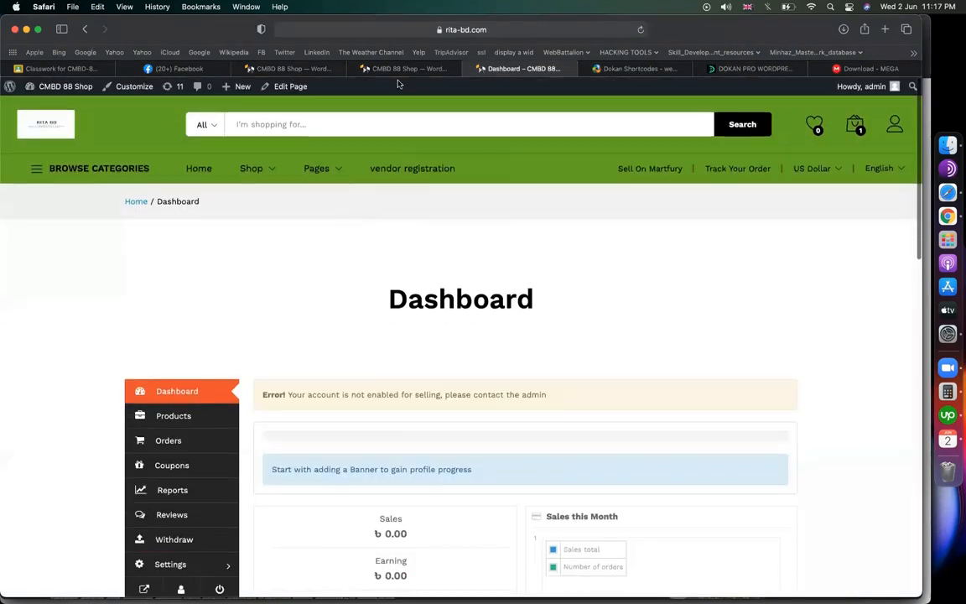
Step: Load the WordPress admin dashboard by editing the live shop site's web address
{"action": "left_click", "coordinate": [409, 69]}
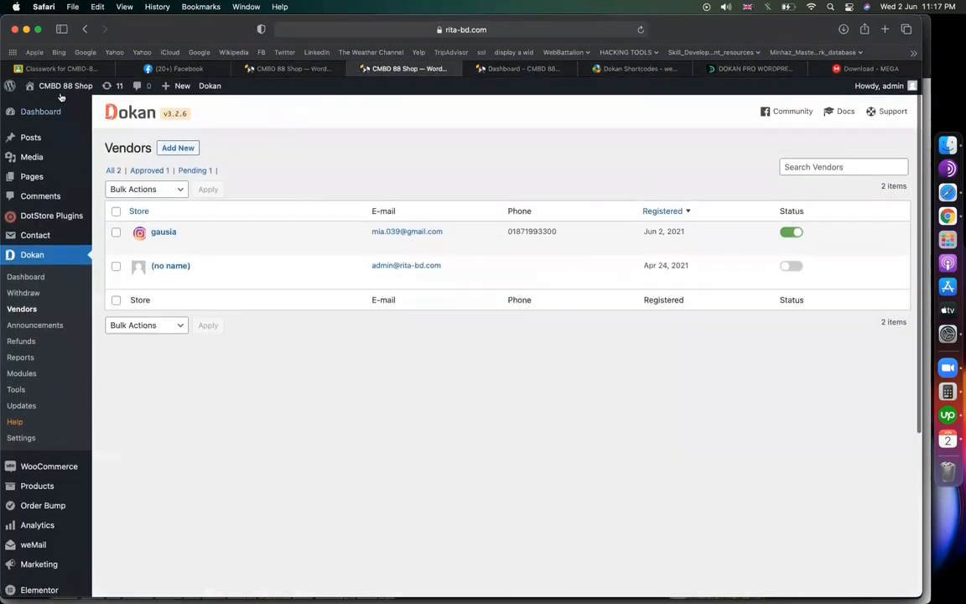
{"action": "left_click", "coordinate": [55, 107]}
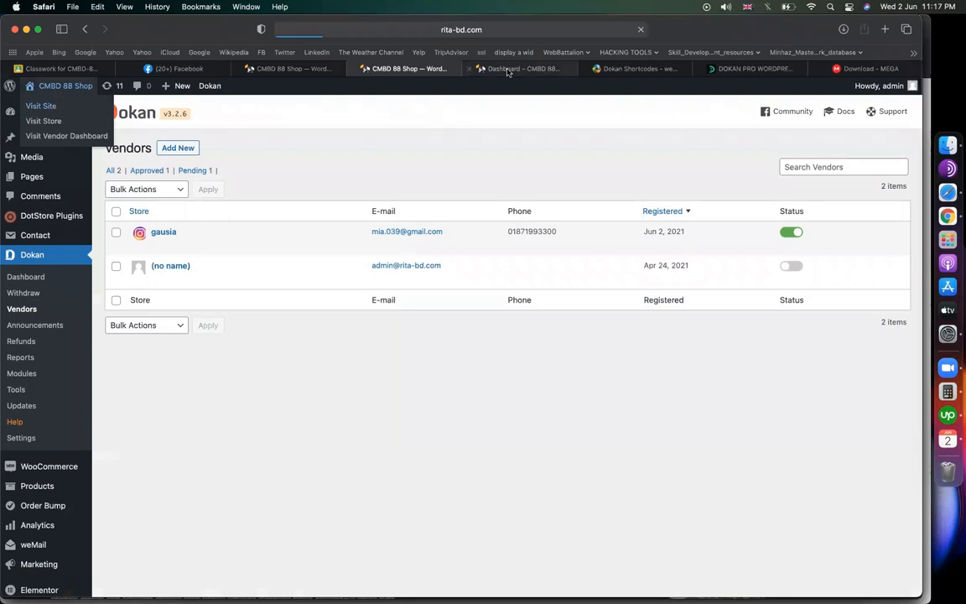
{"action": "left_click", "coordinate": [537, 30]}
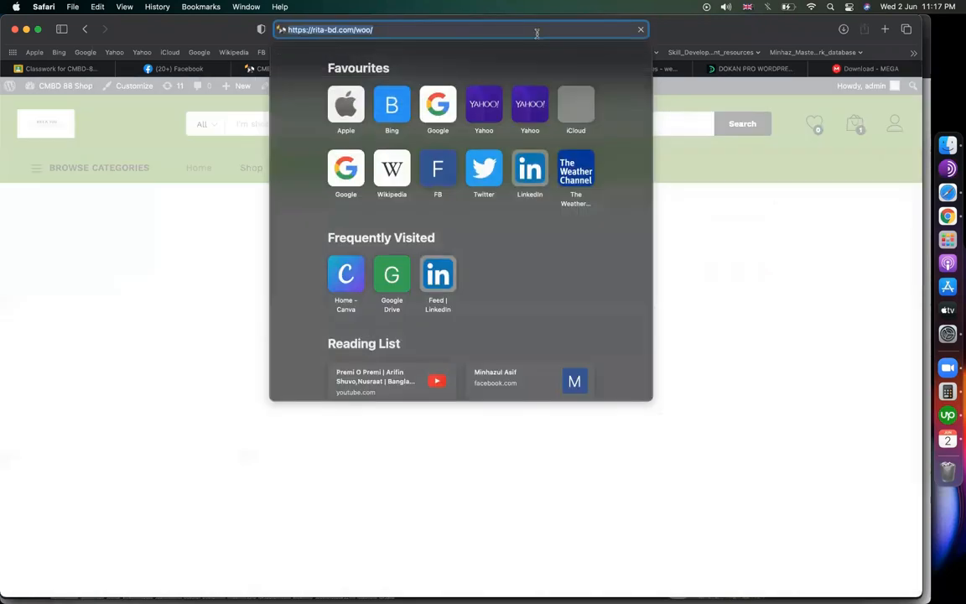
{"action": "left_click", "coordinate": [498, 29]}
{"action": "key", "text": "super+a"}
{"action": "key", "text": "Return"}
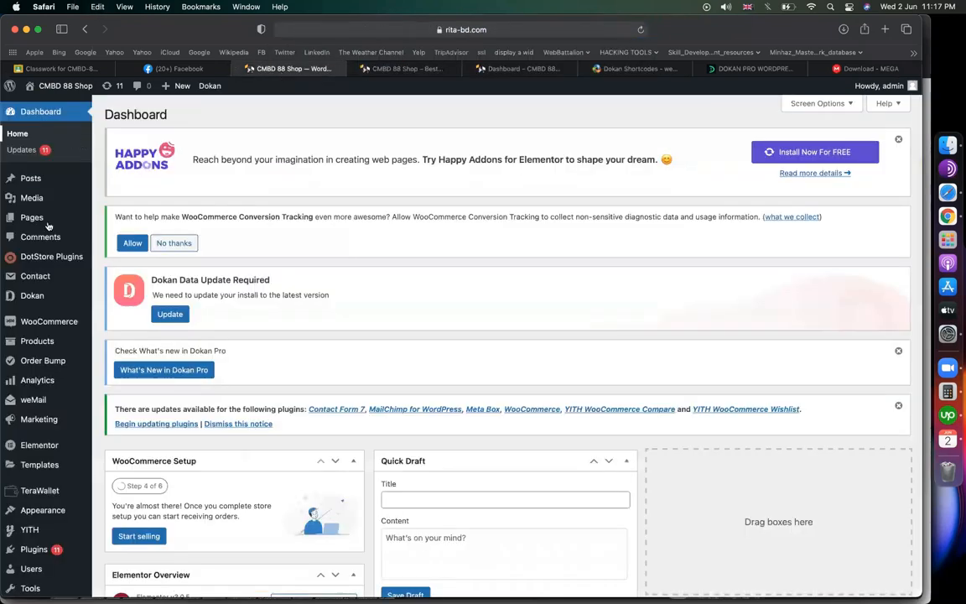
Step: Start a new page, which opens in the block editor, and leave it
{"action": "mouse_move", "coordinate": [48, 225]}
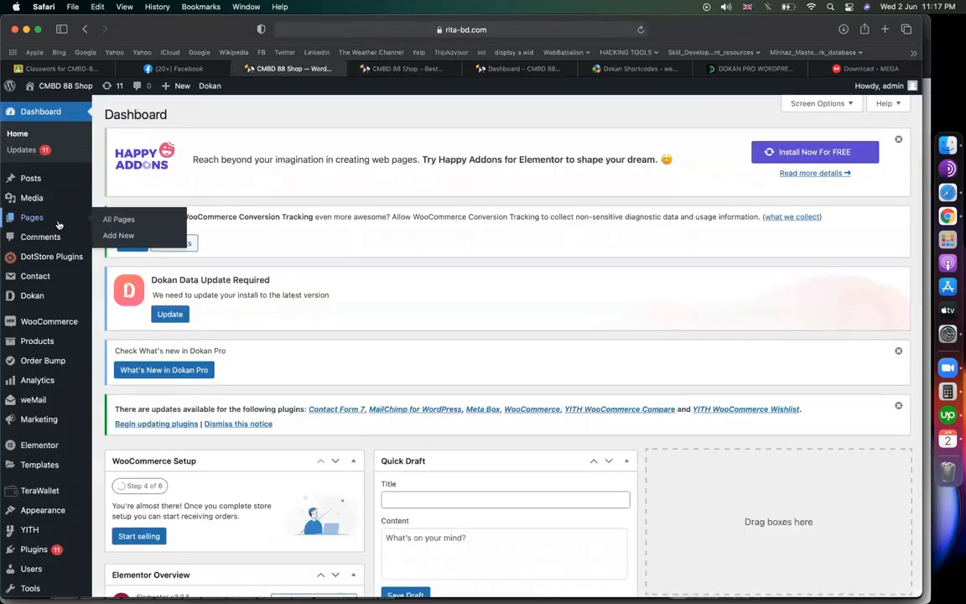
{"action": "left_click", "coordinate": [133, 240]}
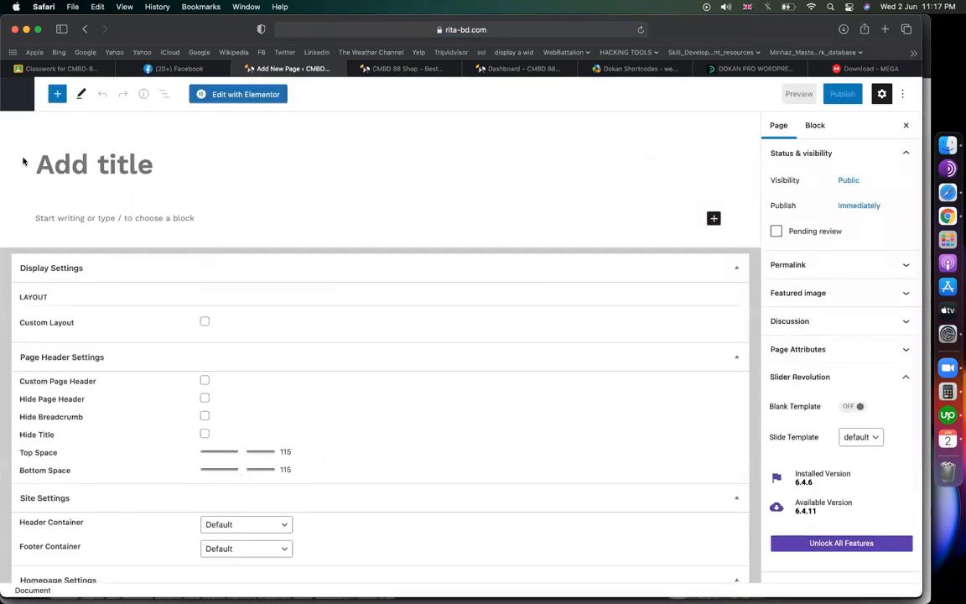
{"action": "left_click", "coordinate": [17, 95]}
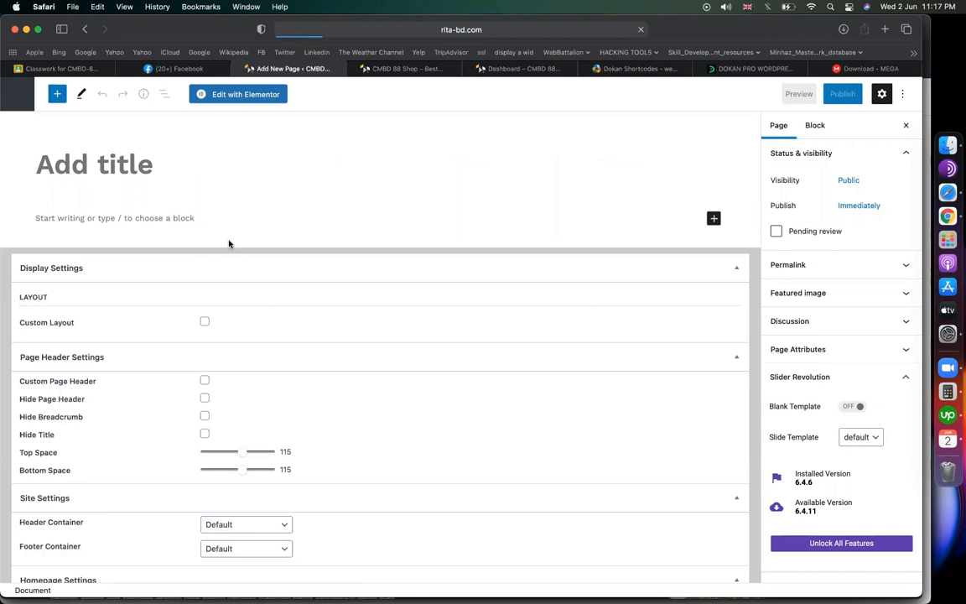
Step: Return to the admin list of pages, then go to Plugins > Add New
{"action": "left_click", "coordinate": [368, 69]}
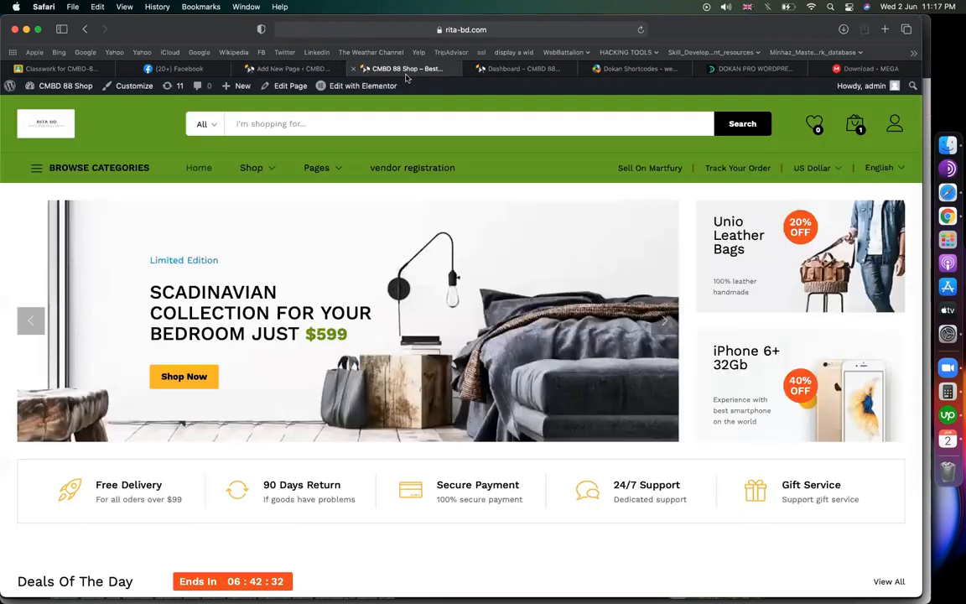
{"action": "left_click", "coordinate": [285, 69]}
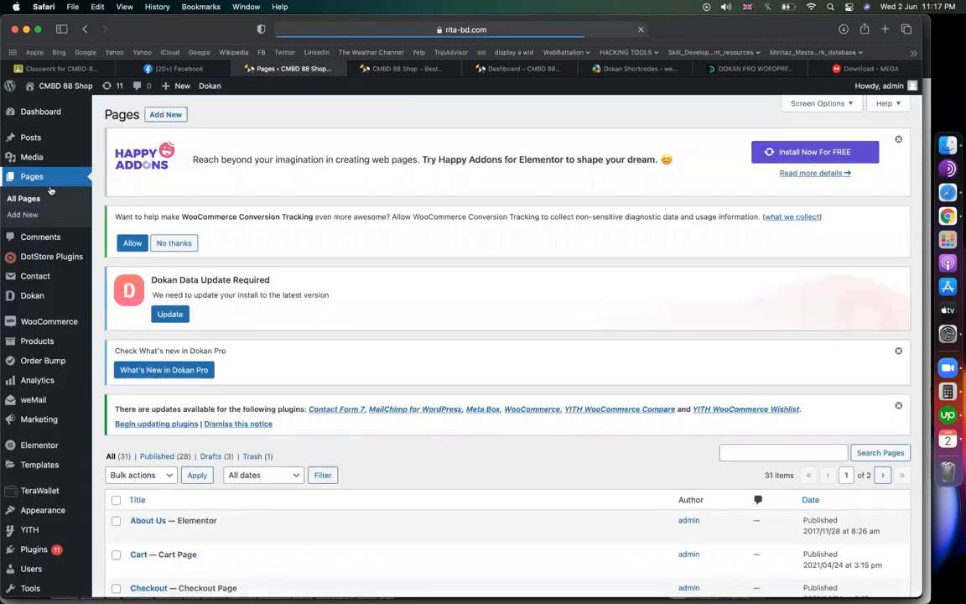
{"action": "scroll", "coordinate": [47, 456], "scroll_direction": "down", "scroll_amount": 3}
{"action": "left_click", "coordinate": [107, 476]}
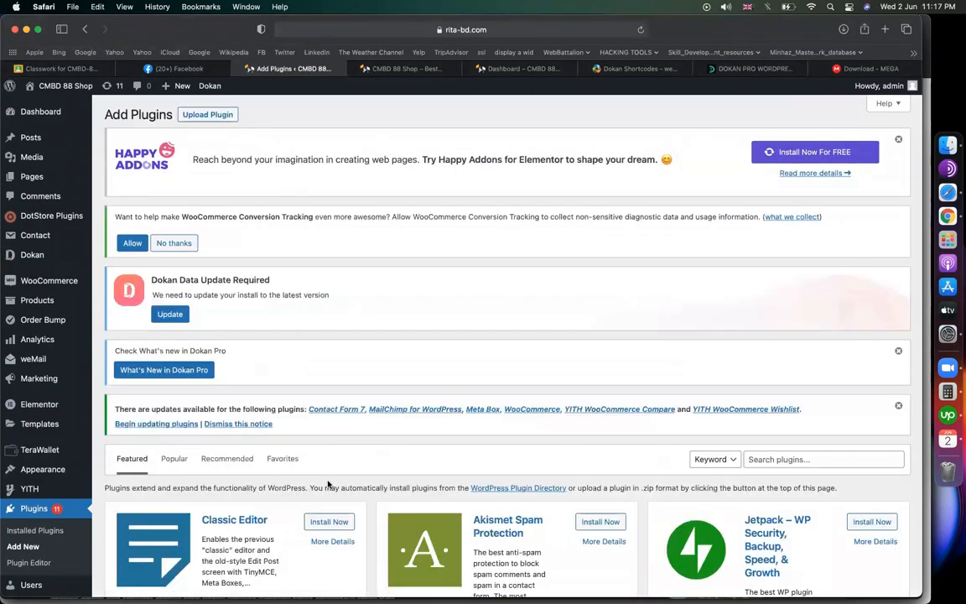
Step: Install and activate Classic Editor, then start a new page that opens in the classic editor
{"action": "left_click", "coordinate": [327, 524]}
{"action": "scroll", "coordinate": [385, 351], "scroll_direction": "down", "scroll_amount": 5}
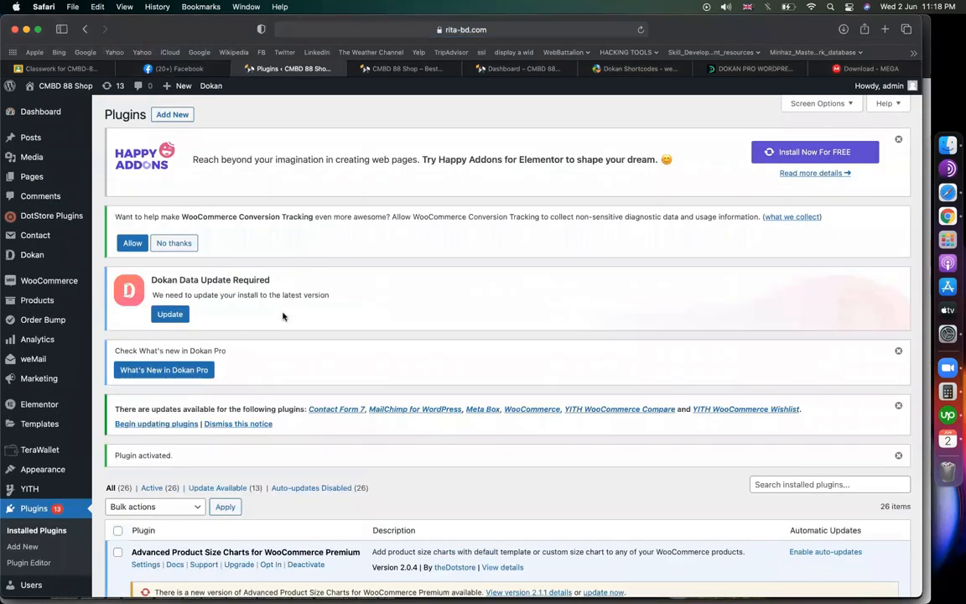
{"action": "scroll", "coordinate": [283, 316], "scroll_direction": "down", "scroll_amount": 5}
{"action": "scroll", "coordinate": [184, 268], "scroll_direction": "up", "scroll_amount": 5}
{"action": "mouse_move", "coordinate": [32, 177]}
{"action": "left_click", "coordinate": [112, 184]}
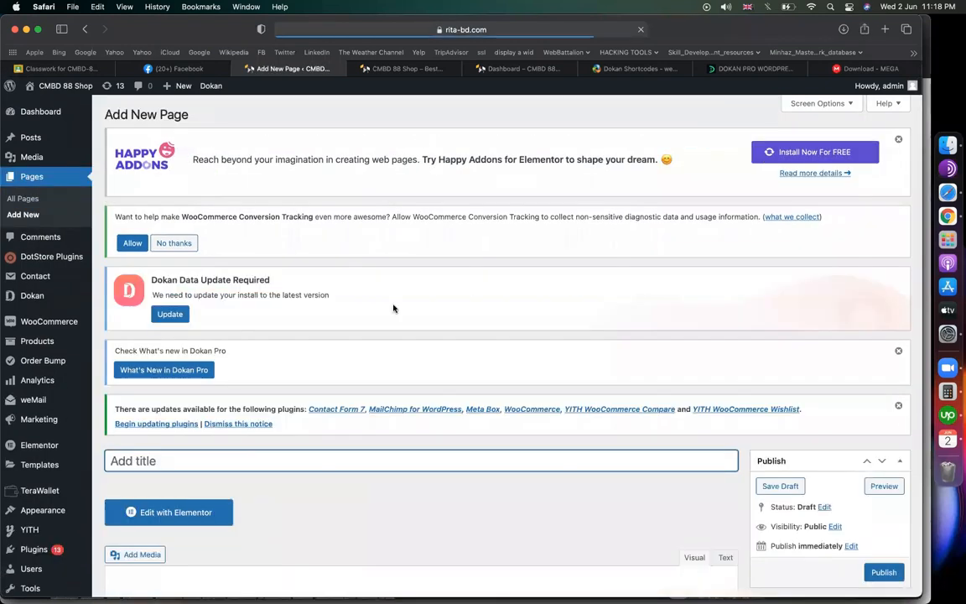
Step: Title the new page 'dashboard'
{"action": "scroll", "coordinate": [302, 345], "scroll_direction": "down", "scroll_amount": 3}
{"action": "type", "text": "das"}
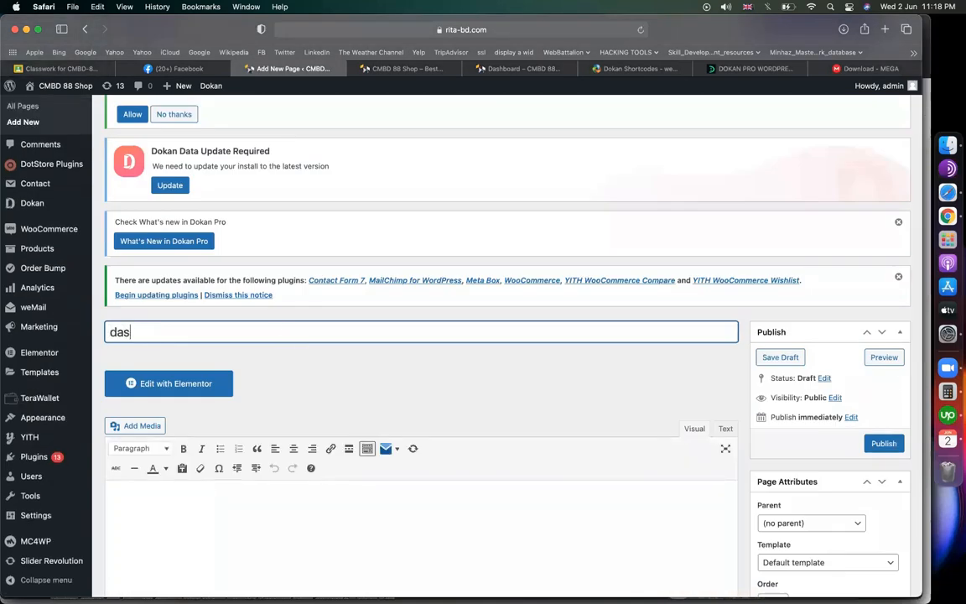
{"action": "type", "text": "hboard"}
{"action": "scroll", "coordinate": [280, 356], "scroll_direction": "down", "scroll_amount": 3}
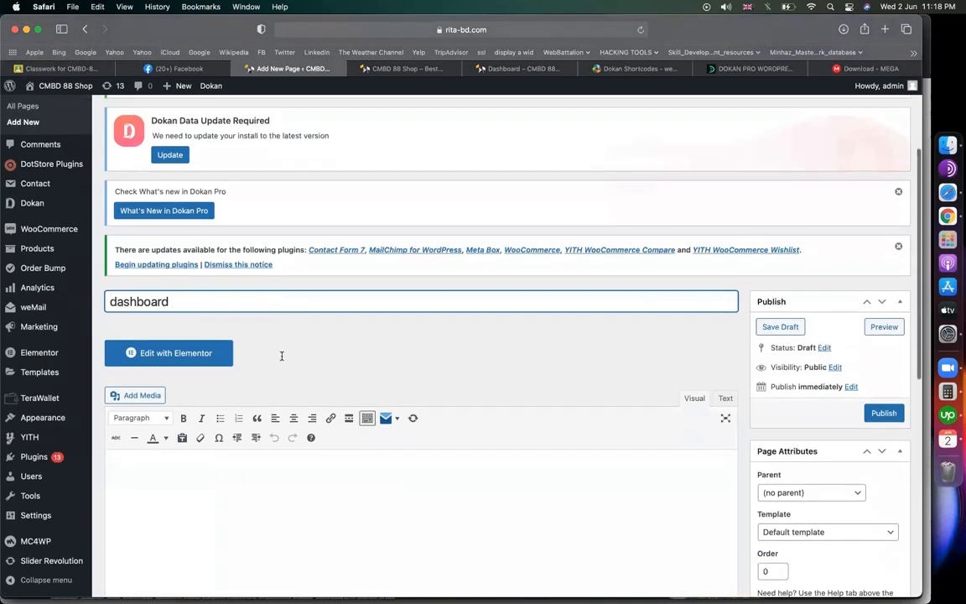
Step: Copy [dokan-dashboard] from the Dokan docs and paste it into the page body
{"action": "left_click", "coordinate": [624, 68]}
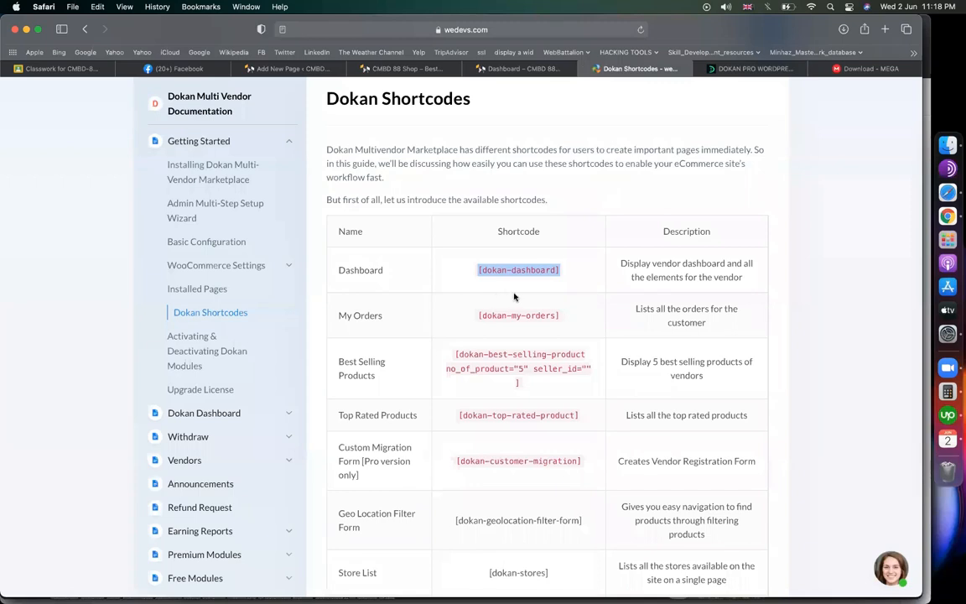
{"action": "left_click", "coordinate": [507, 270]}
{"action": "left_click_drag", "start_coordinate": [571, 270], "coordinate": [457, 271]}
{"action": "key", "text": "super+c"}
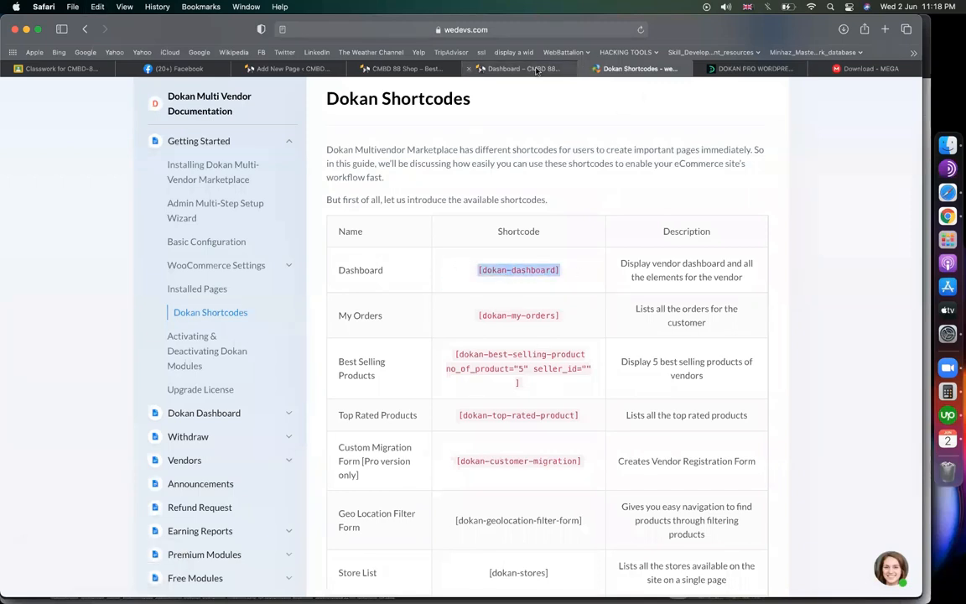
{"action": "left_click", "coordinate": [520, 69]}
{"action": "left_click", "coordinate": [291, 69]}
{"action": "left_click", "coordinate": [351, 384]}
{"action": "key", "text": "super+v"}
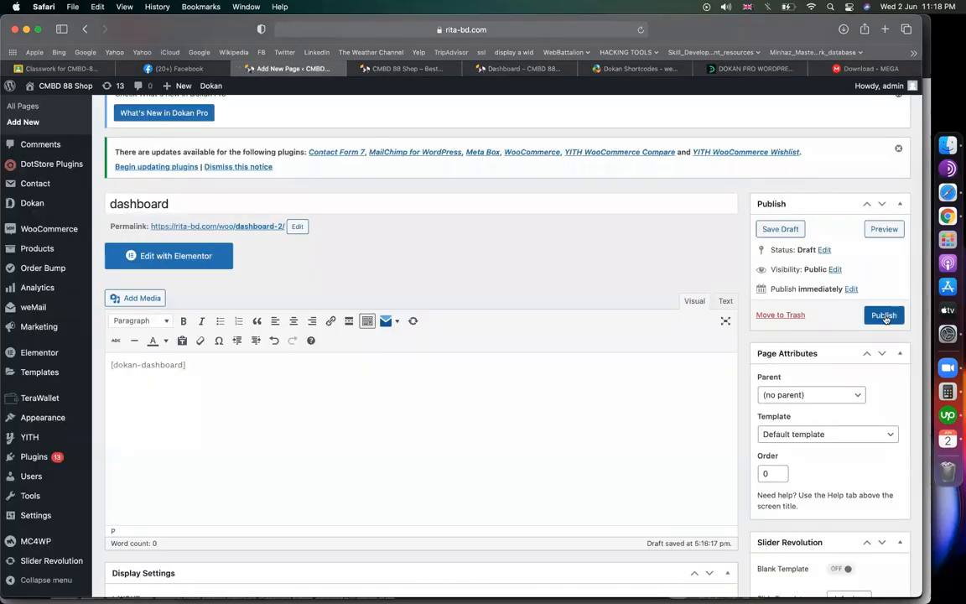